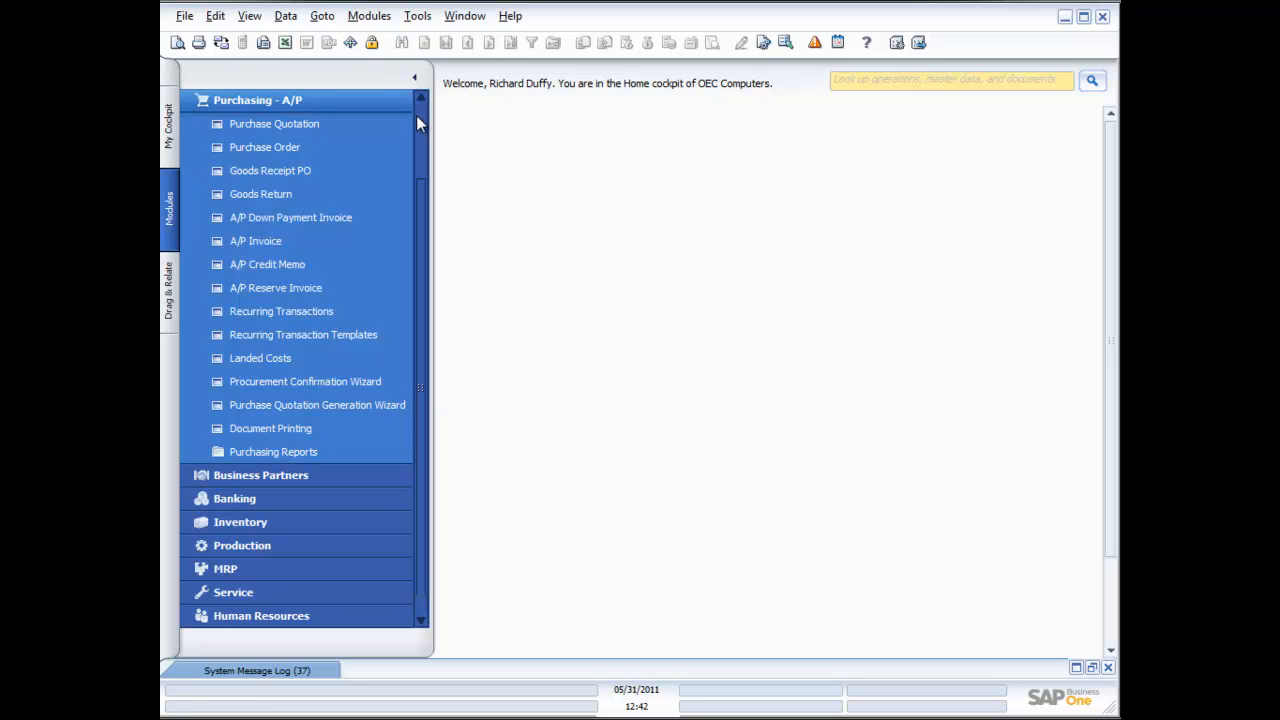
- Create a new purchase quotation and select Acme Associates as the vendor
click(288, 121)
drag(568, 128, 678, 119)
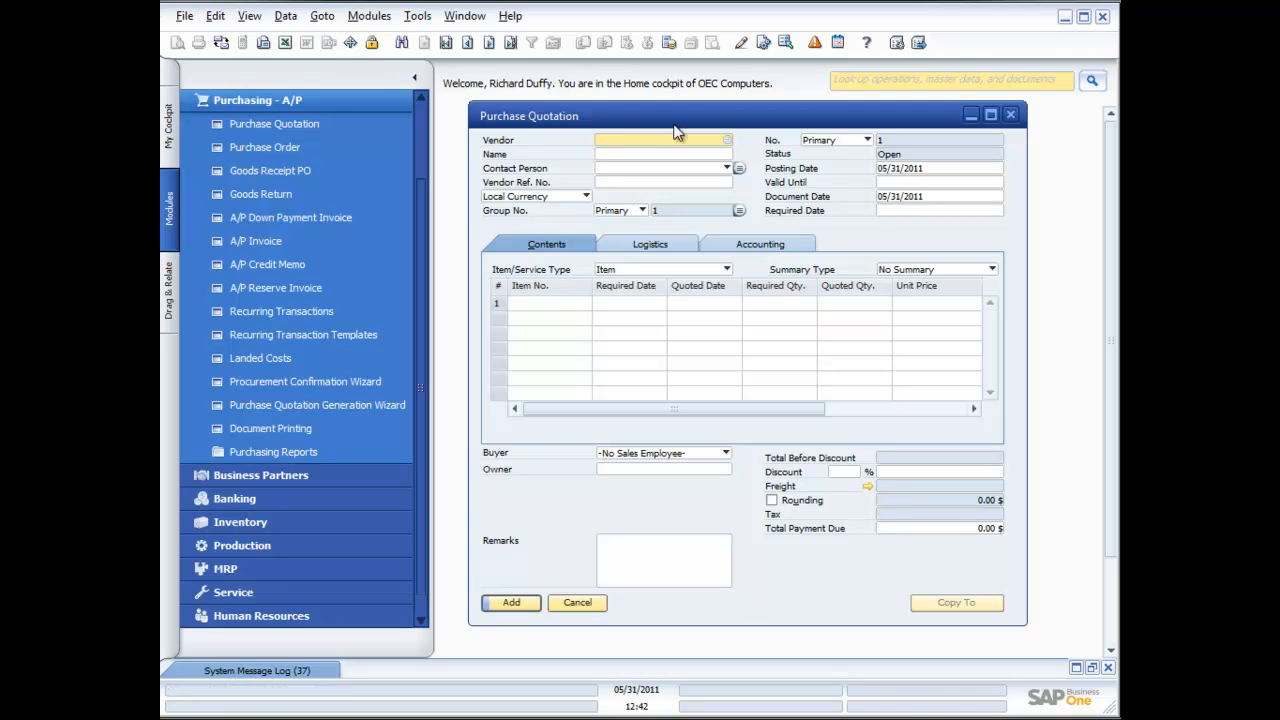
click(727, 139)
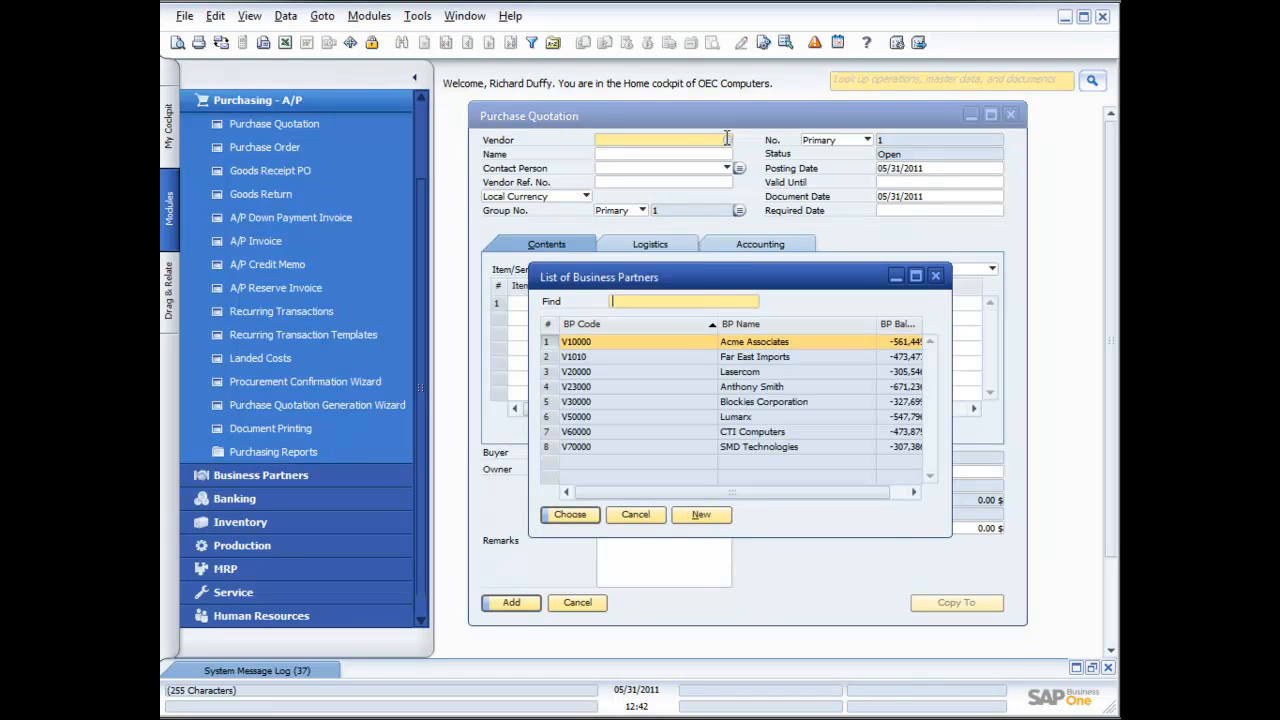
double_click(643, 350)
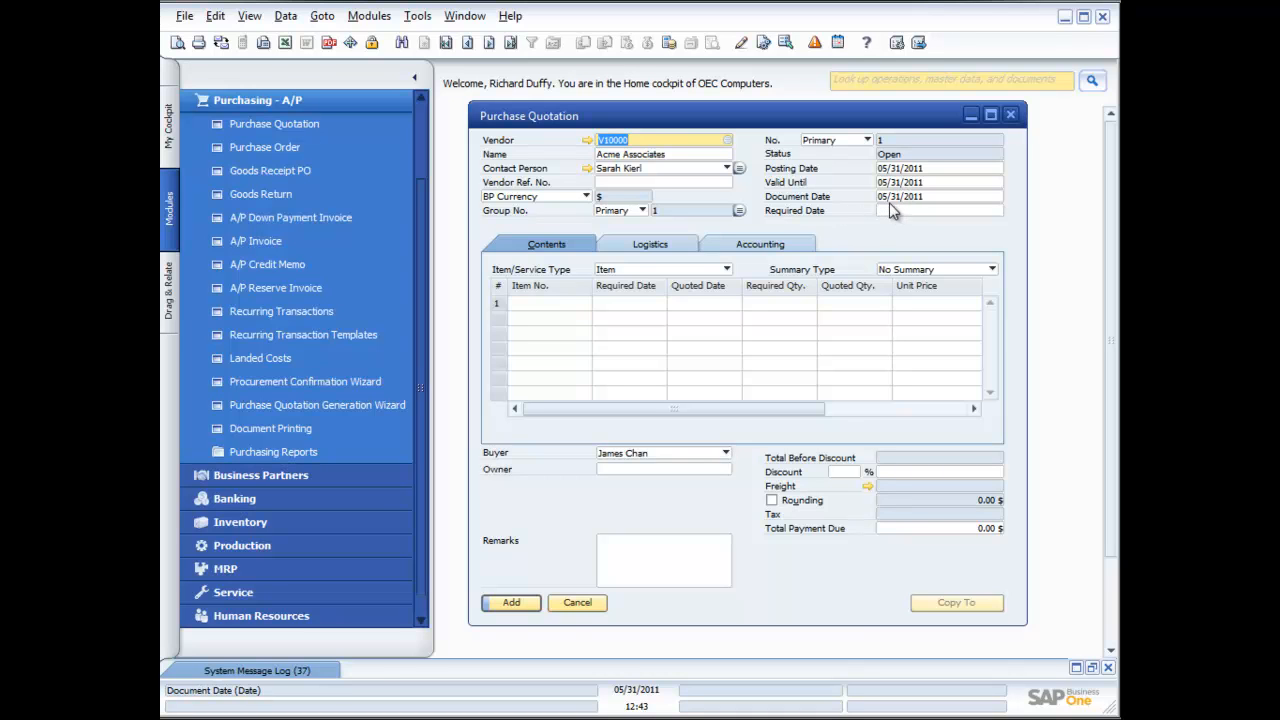
- Add item A00001 to the first line of the purchase quotation
click(567, 301)
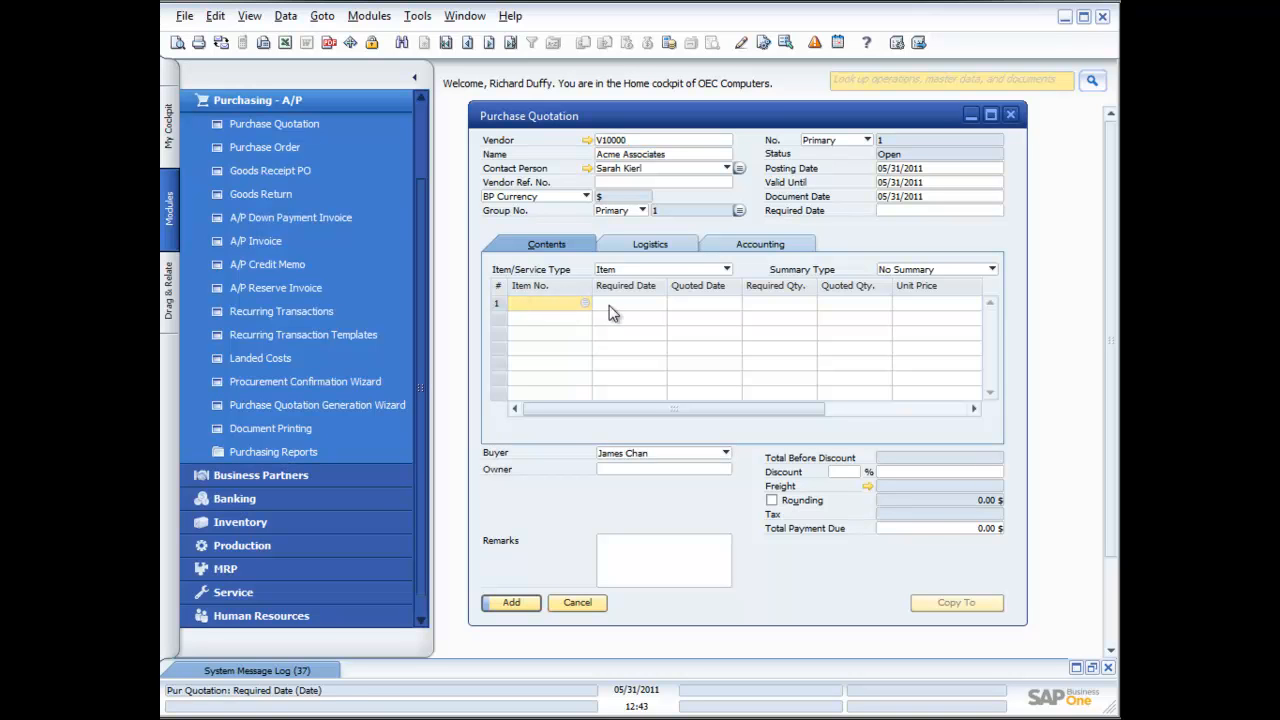
click(585, 304)
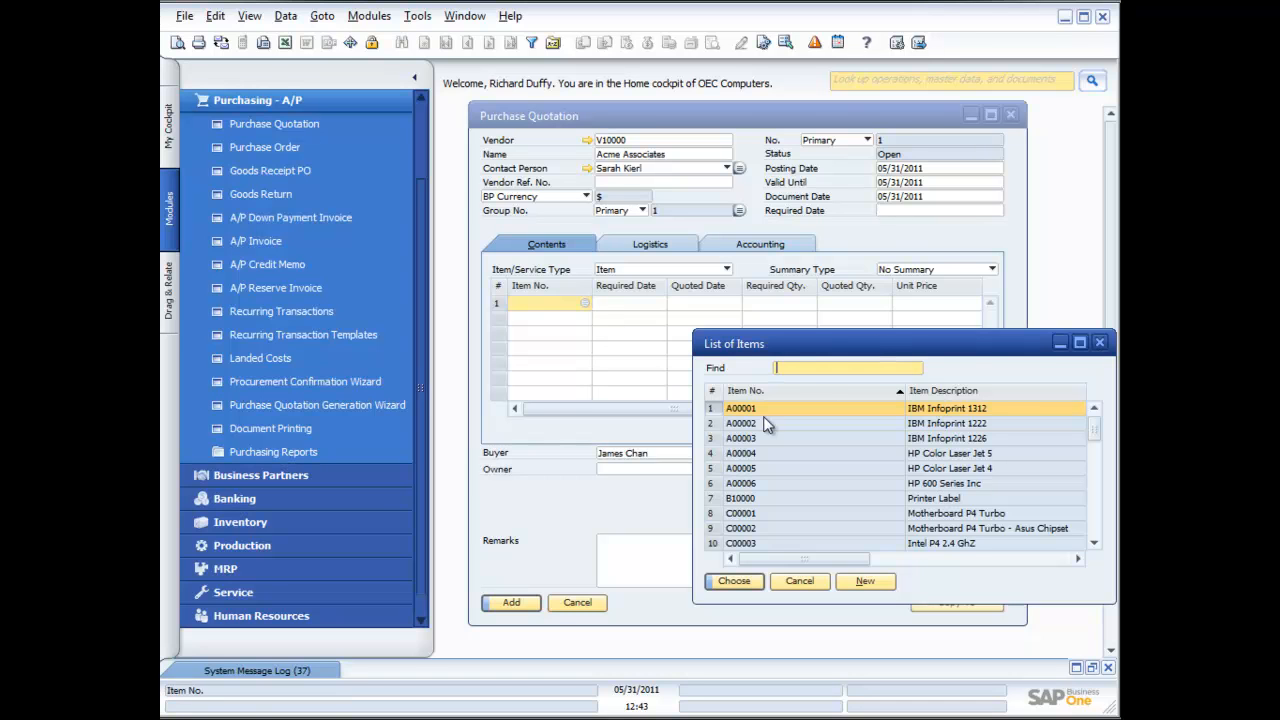
double_click(873, 408)
- Set the required date of the A00001 line to 06/03/2011
click(645, 312)
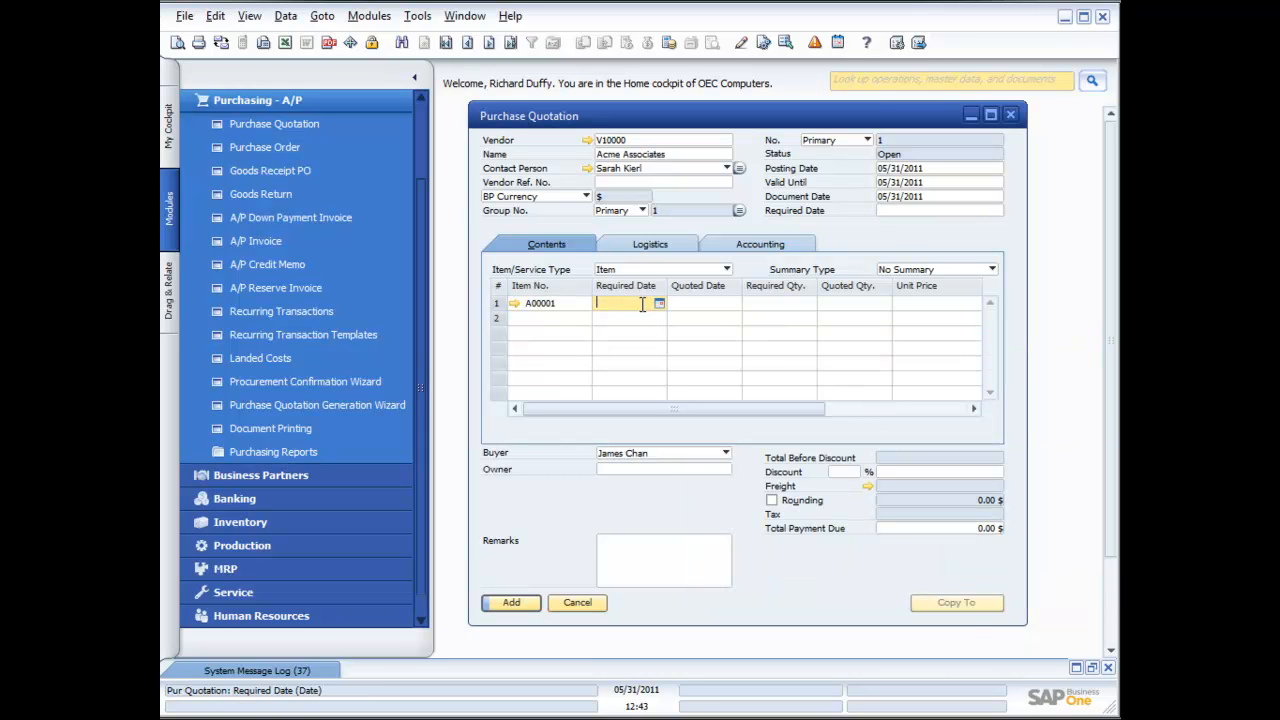
click(659, 303)
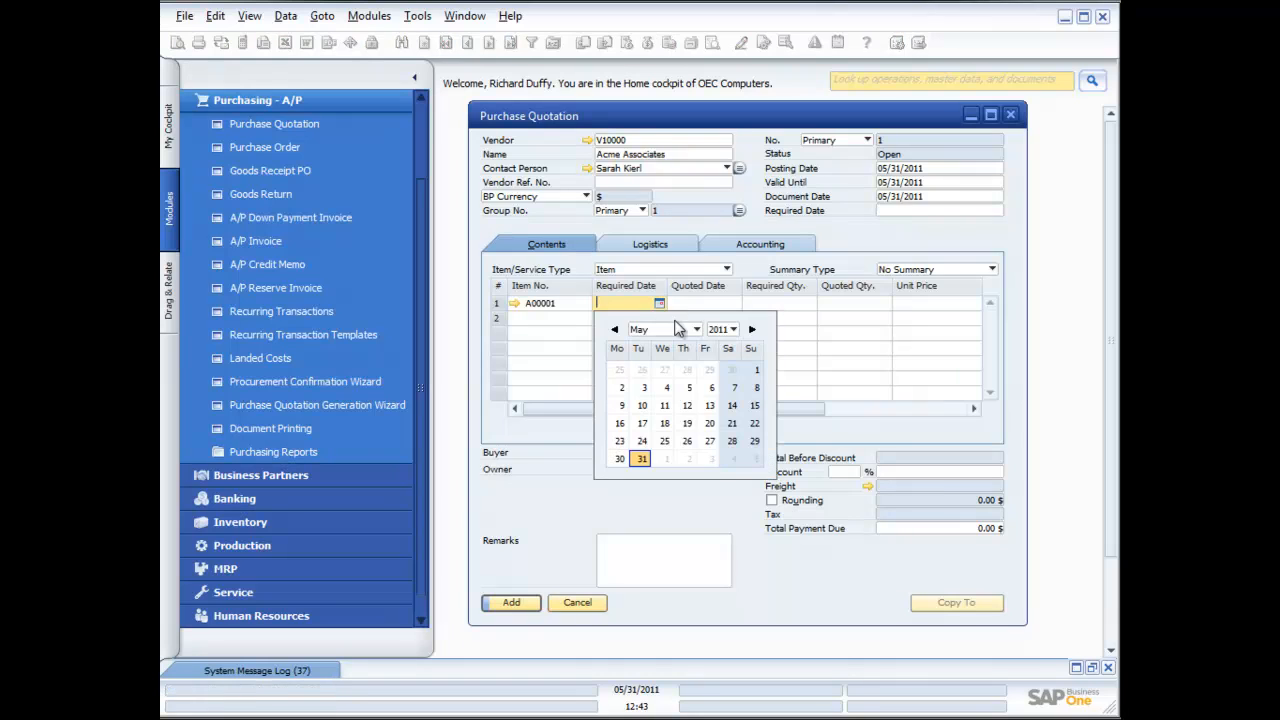
click(709, 458)
click(712, 455)
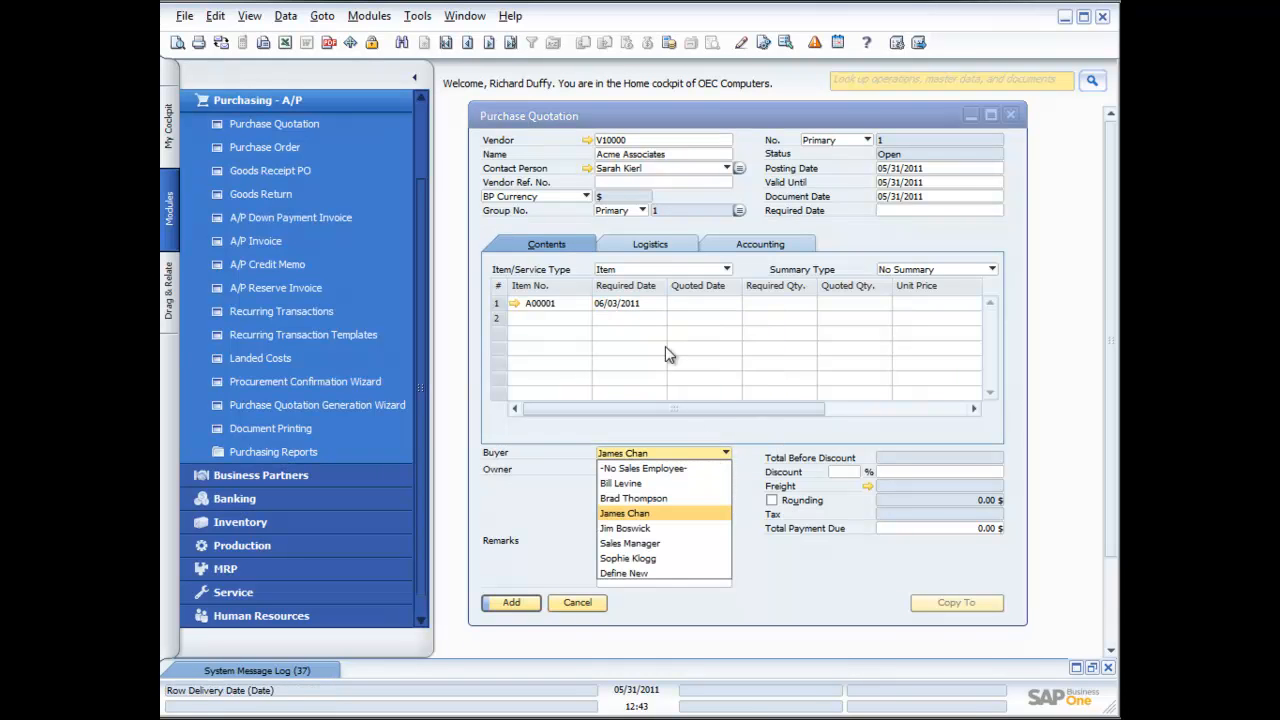
click(649, 299)
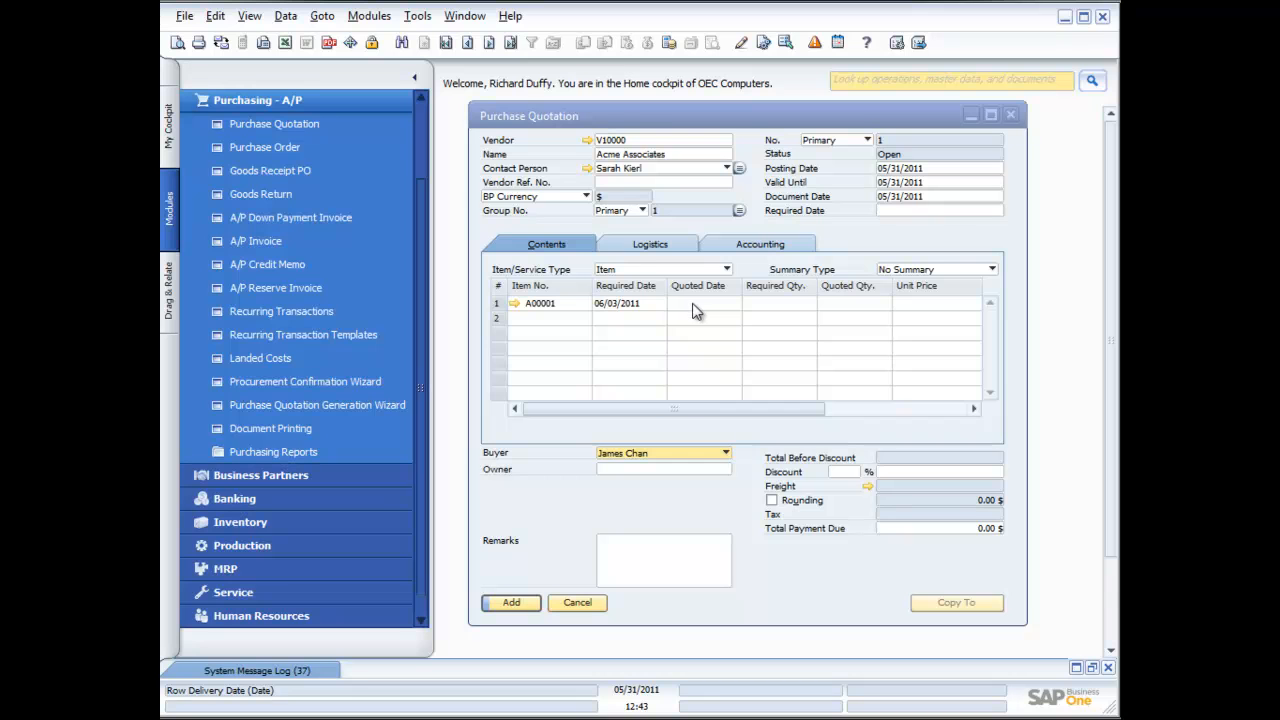
- Set the quoted date of the A00001 line to 05/31/2011
click(697, 311)
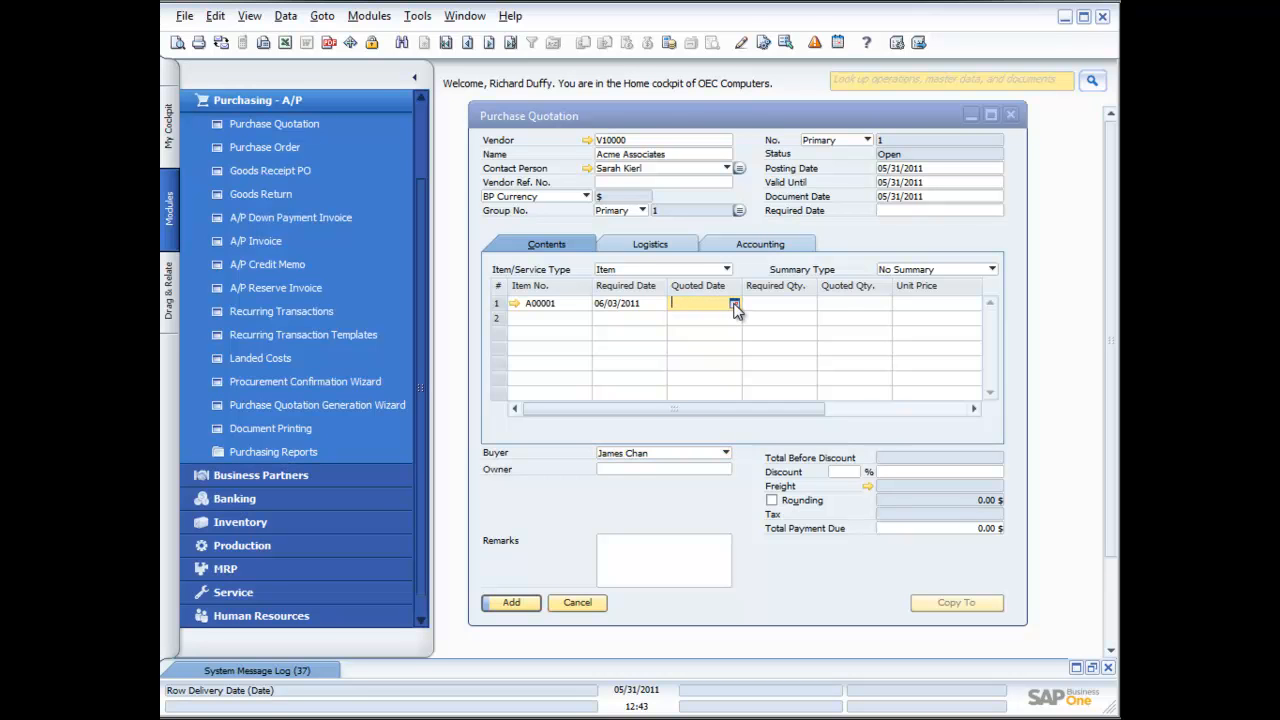
click(735, 303)
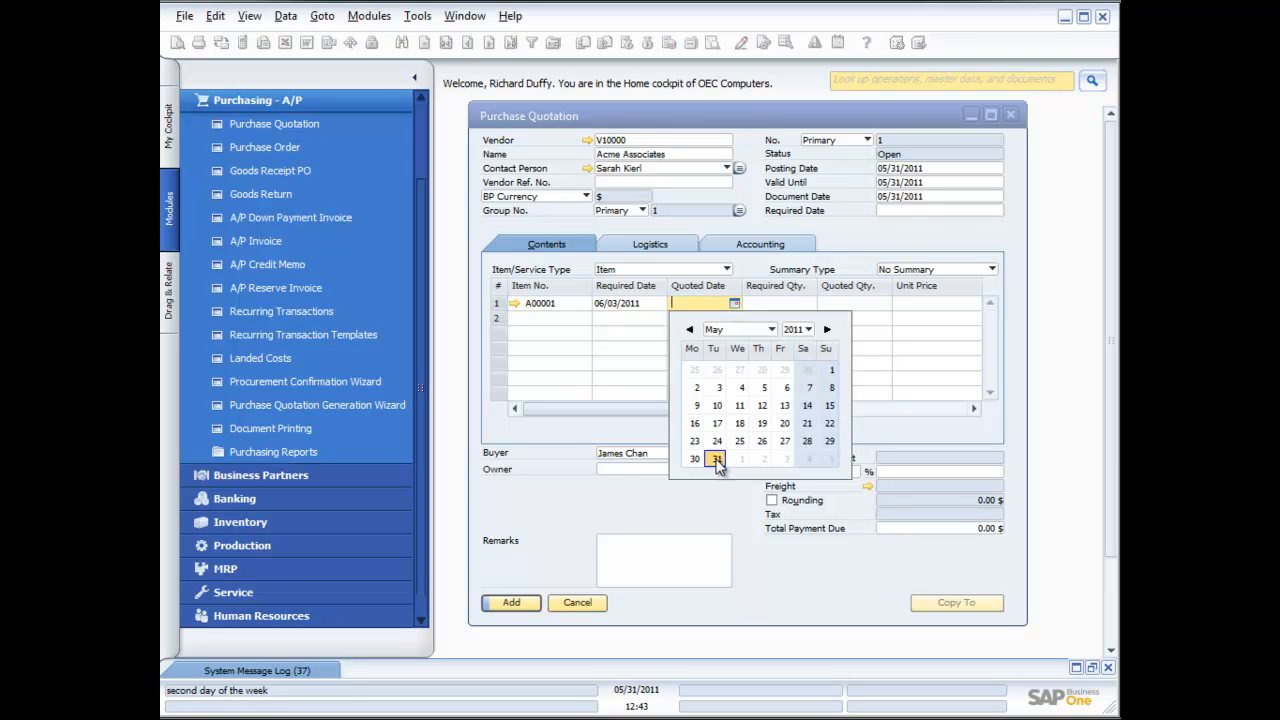
click(716, 458)
click(717, 457)
click(724, 304)
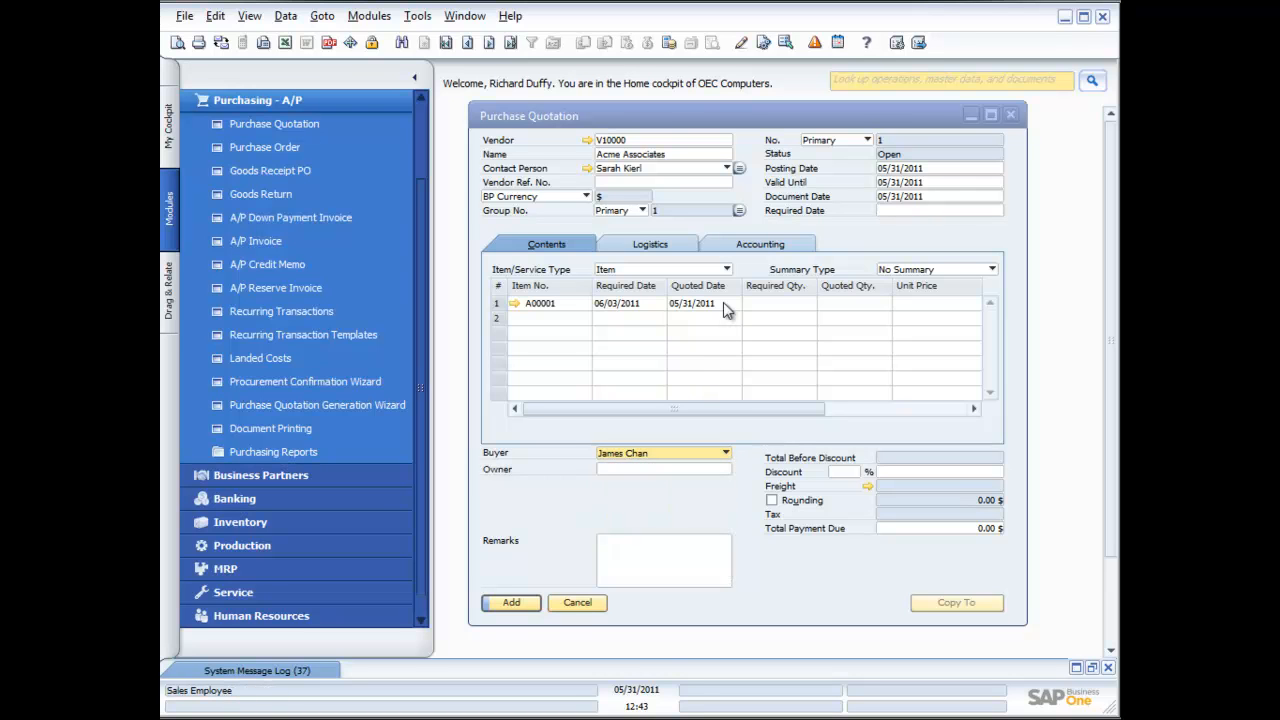
- Set the required quantity of the A00001 line to 10, leaving the quoted quantity and unit price empty
click(786, 302)
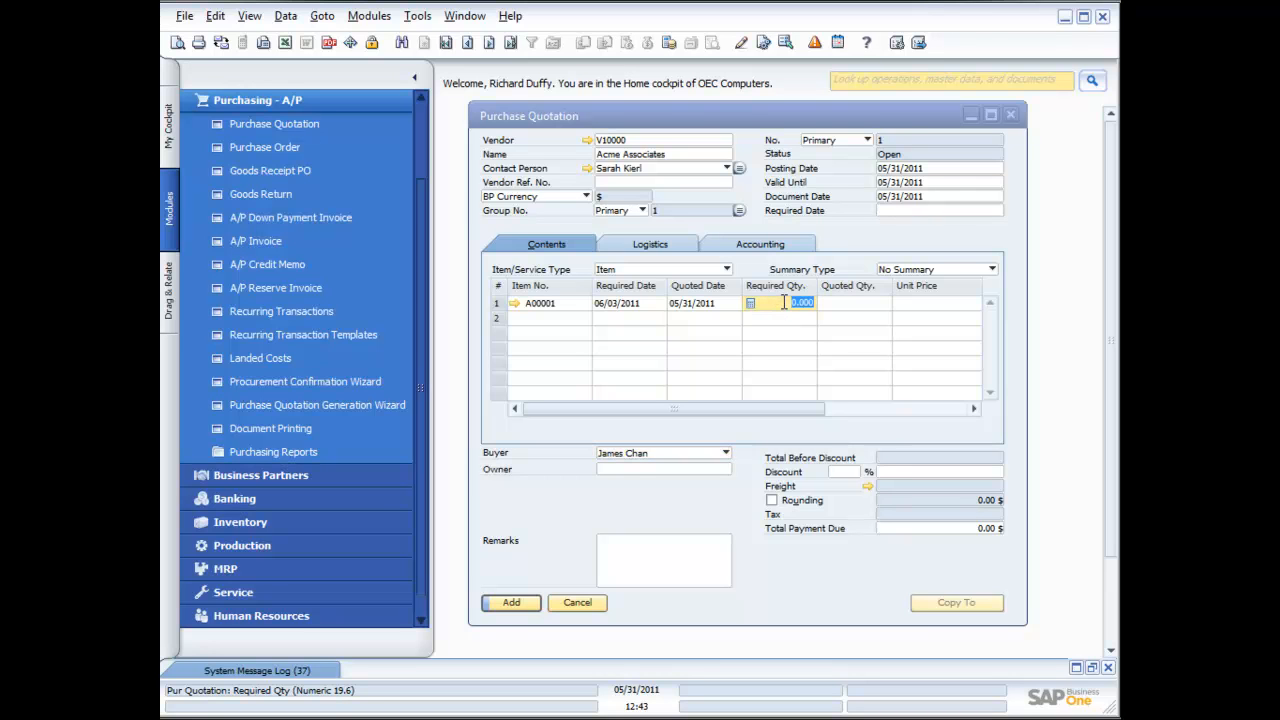
text(10)
key(Tab)
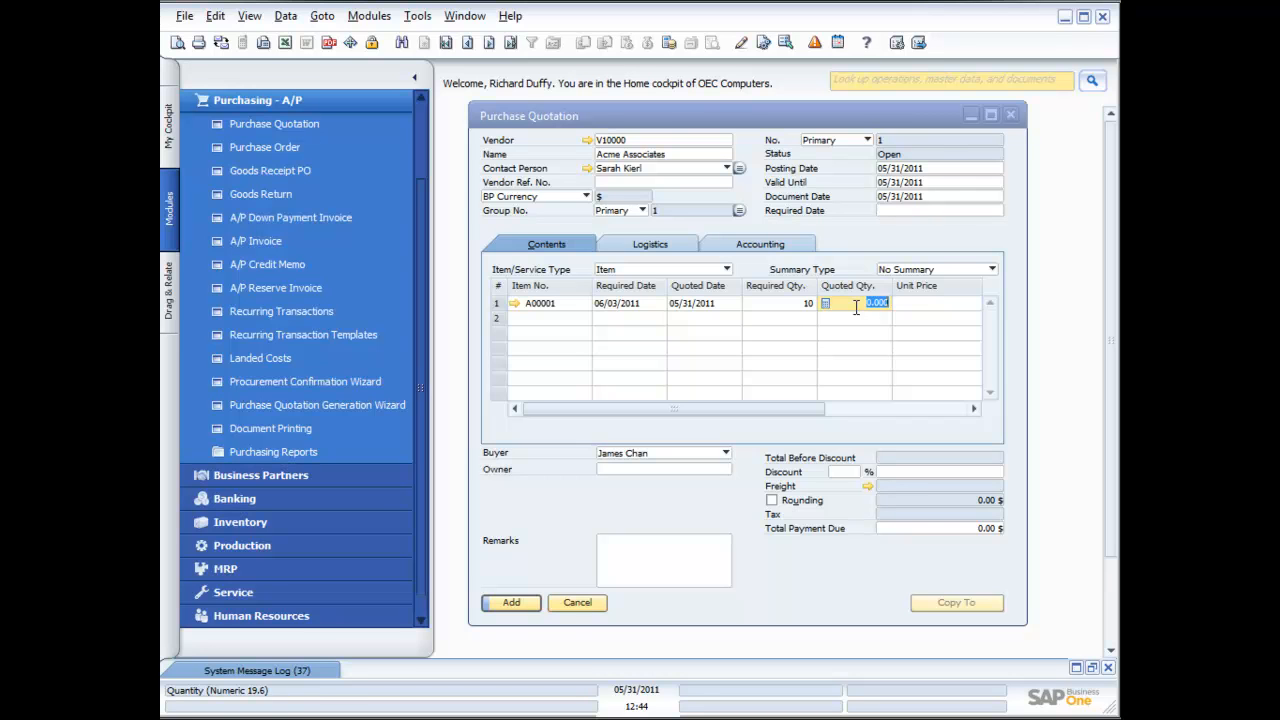
click(943, 303)
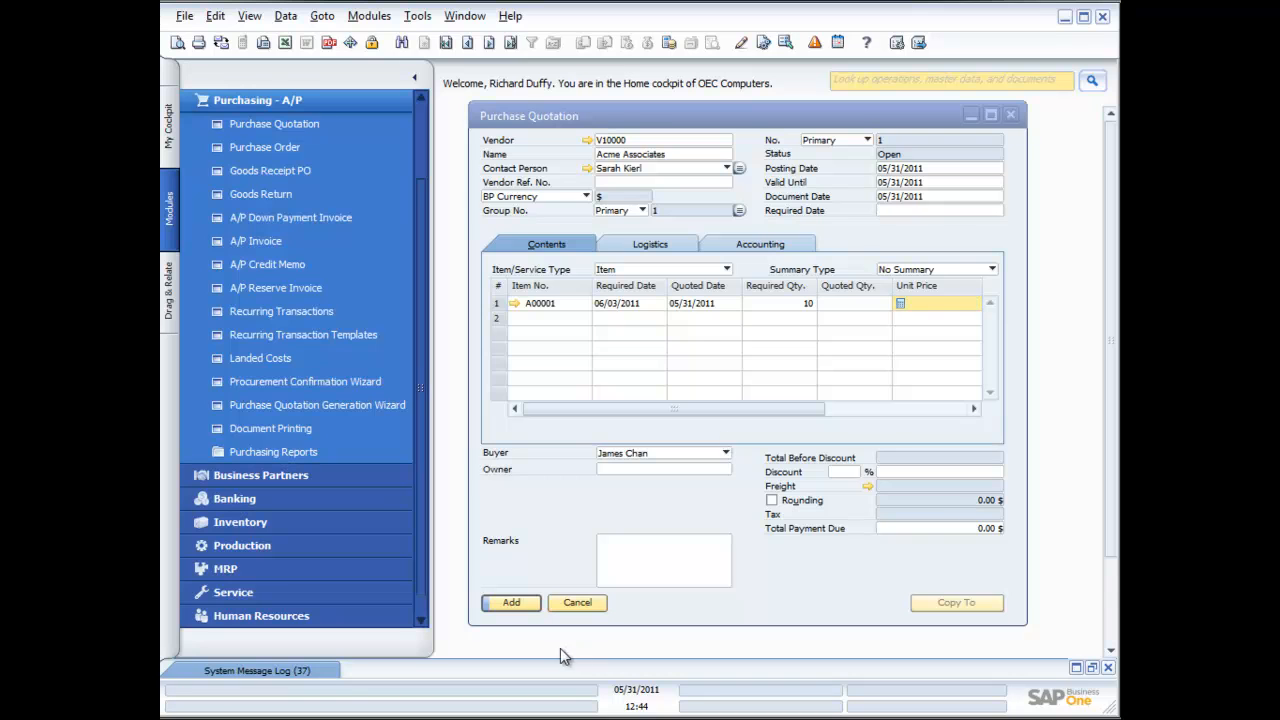
- Try to add the quotation with a zero total and check the system message log
click(512, 603)
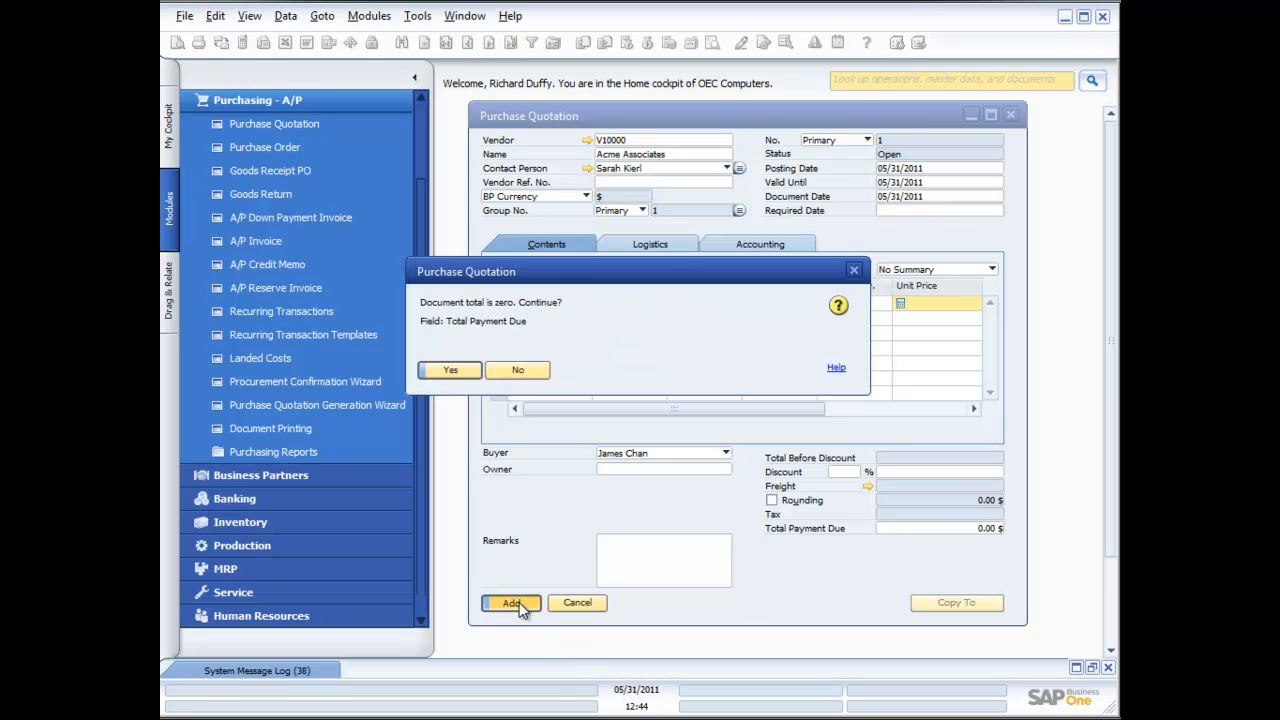
click(451, 371)
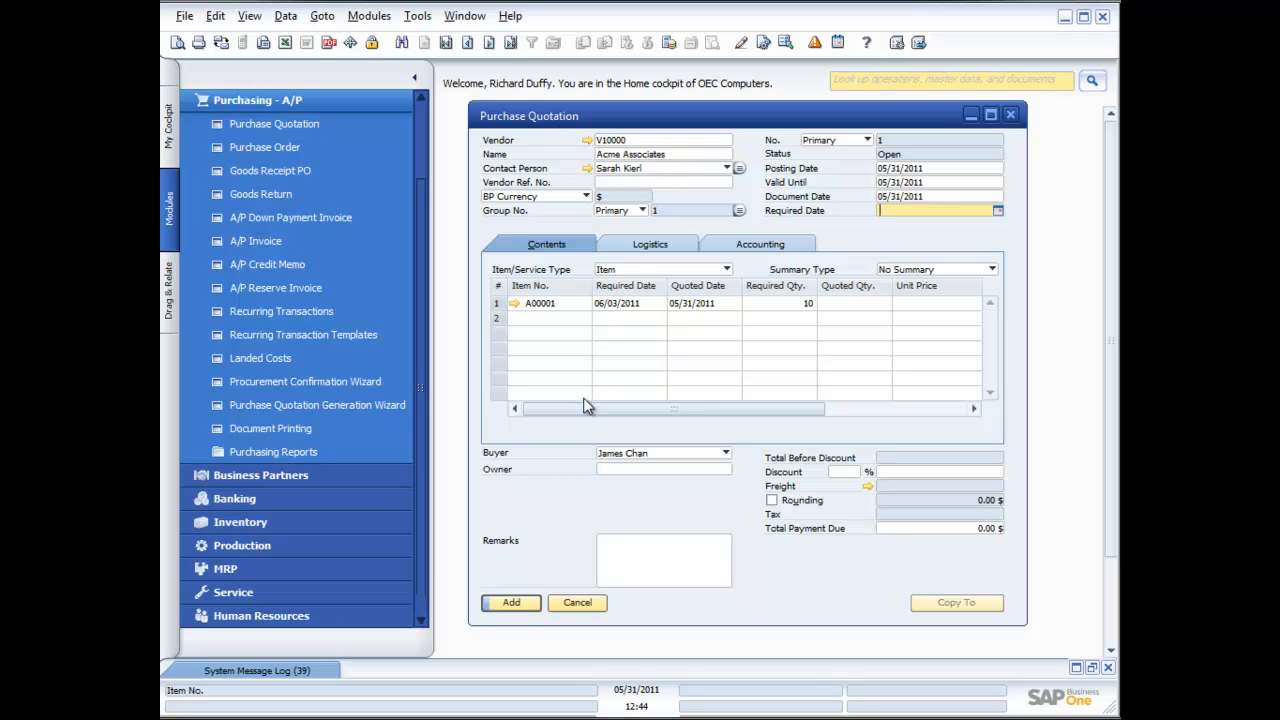
click(300, 672)
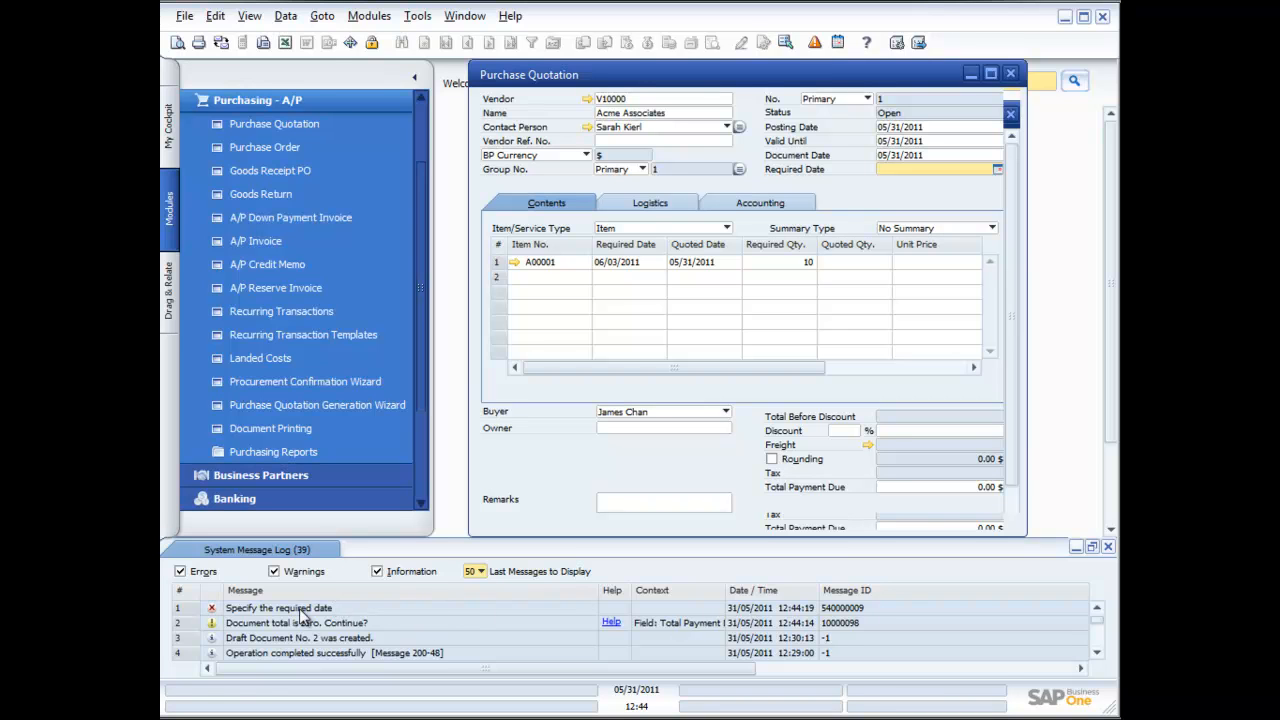
click(1075, 546)
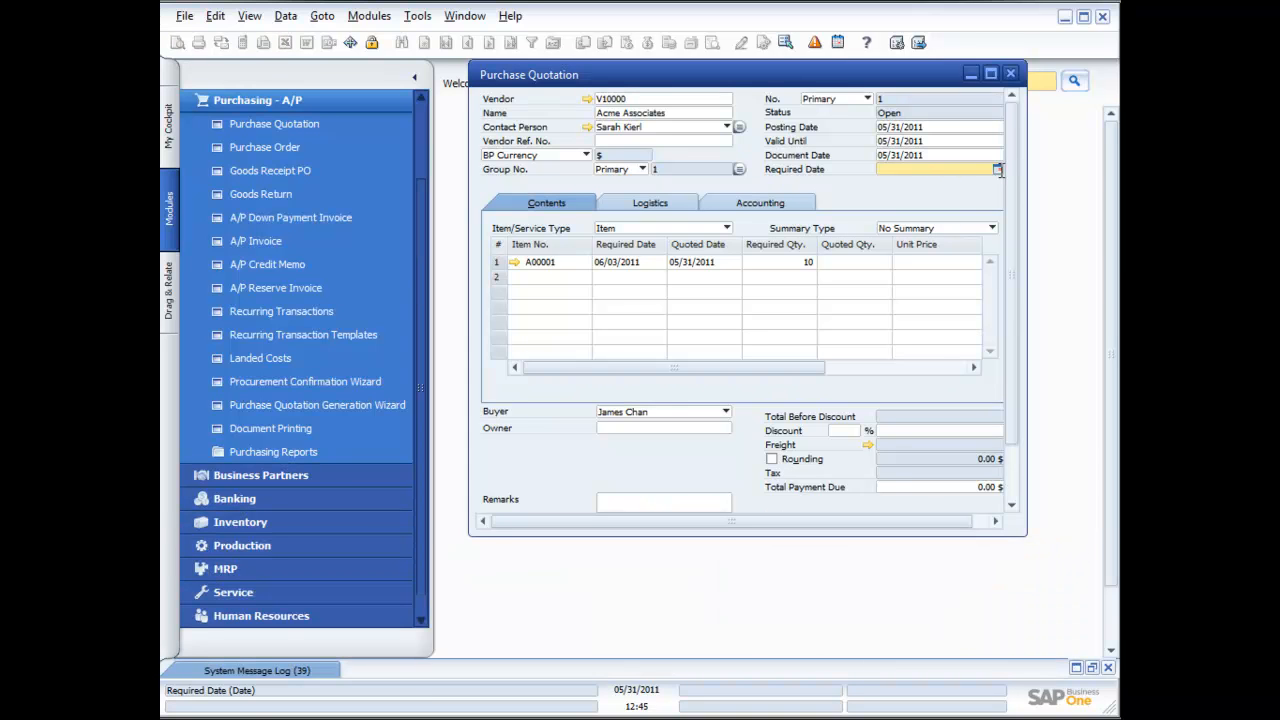
- Set the required date in the quotation header to 06/03/2011 and apply it to the existing table rows
click(998, 170)
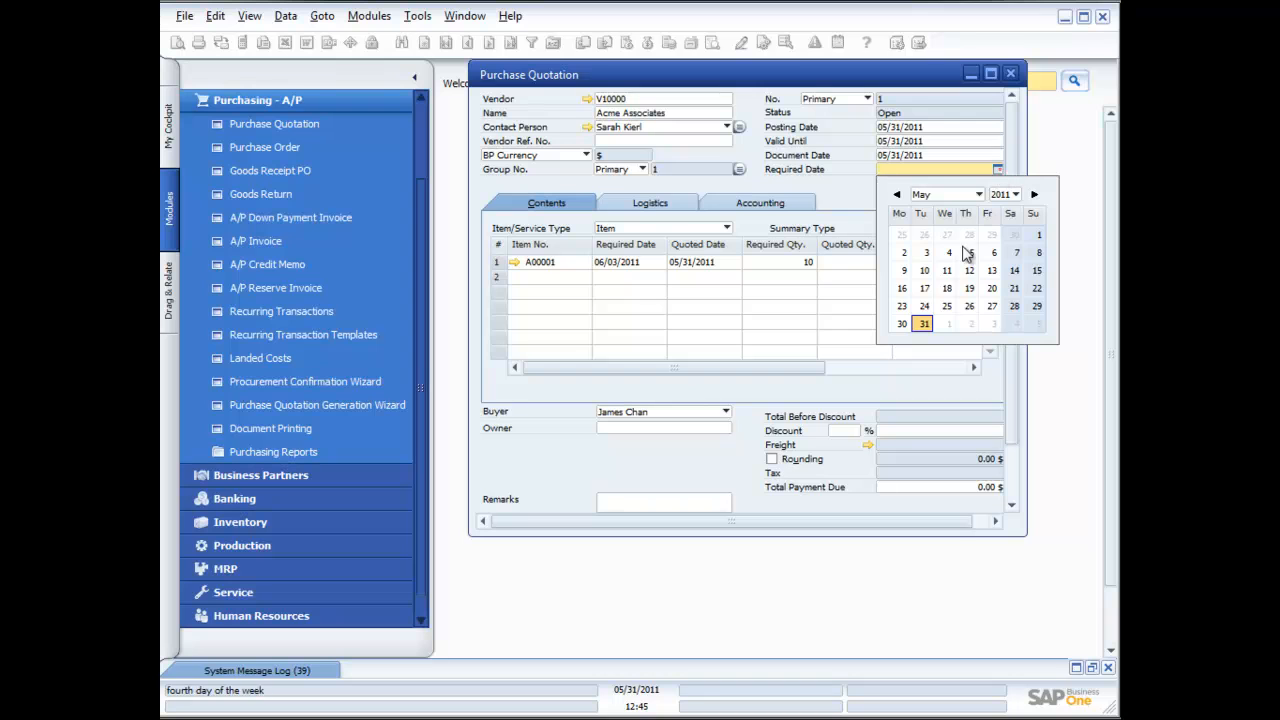
click(992, 323)
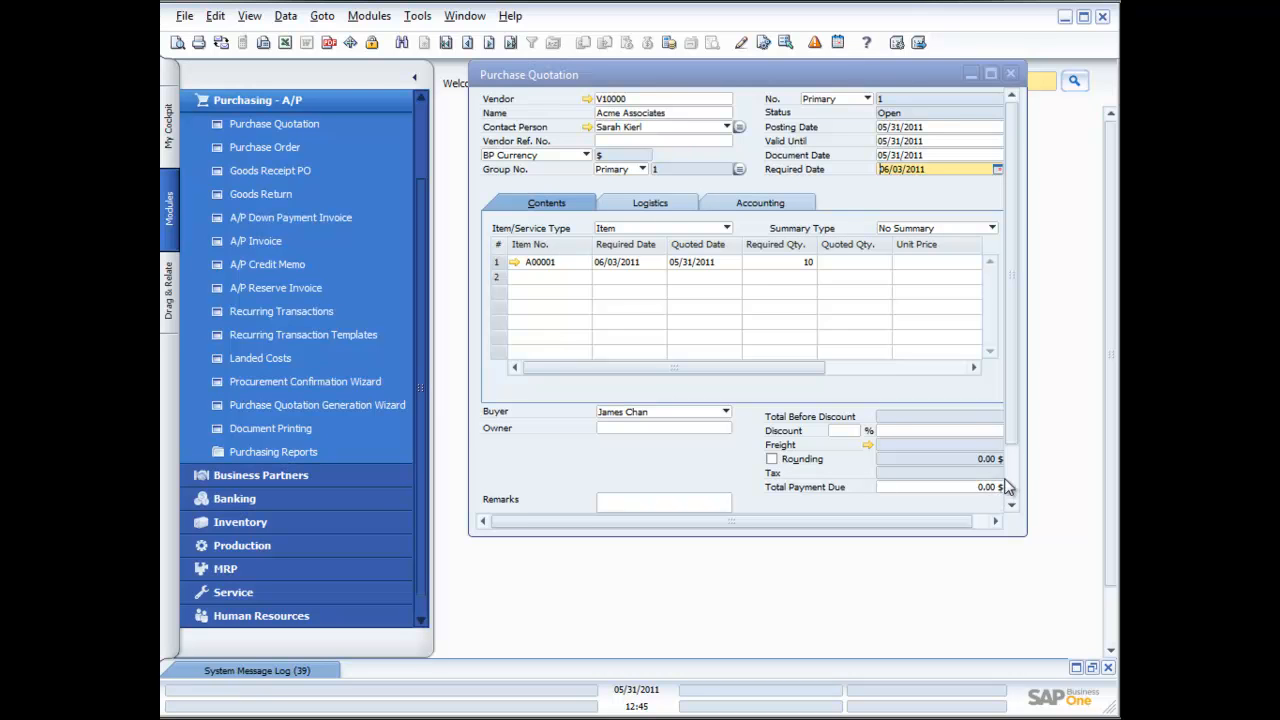
scroll(1005, 480, down, 3)
click(509, 496)
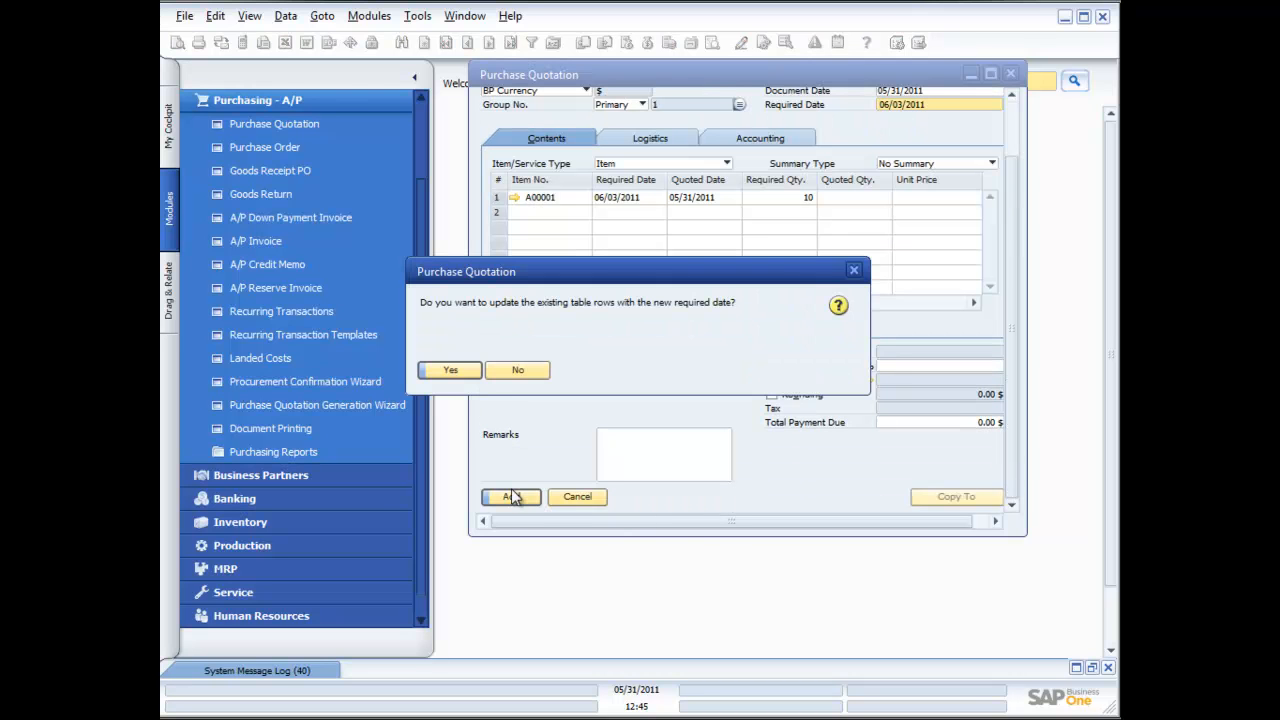
click(470, 369)
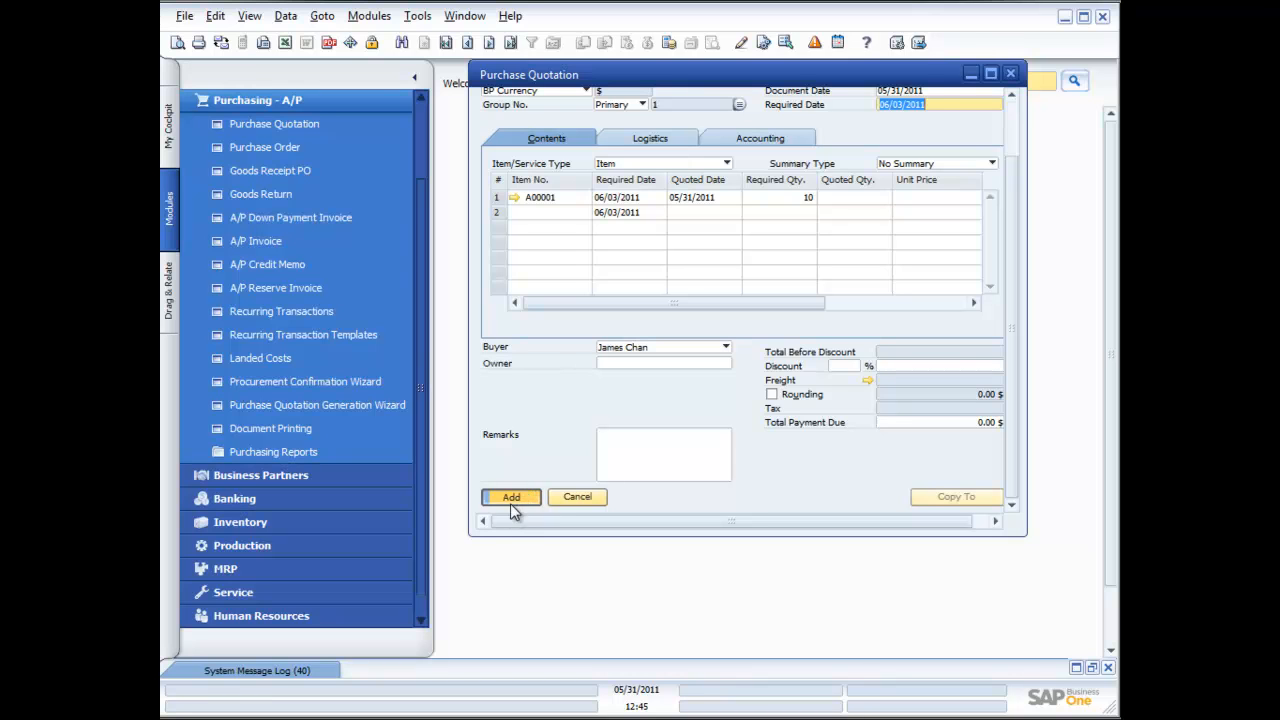
- Add the purchase quotation, accepting its zero document total
click(511, 497)
click(463, 376)
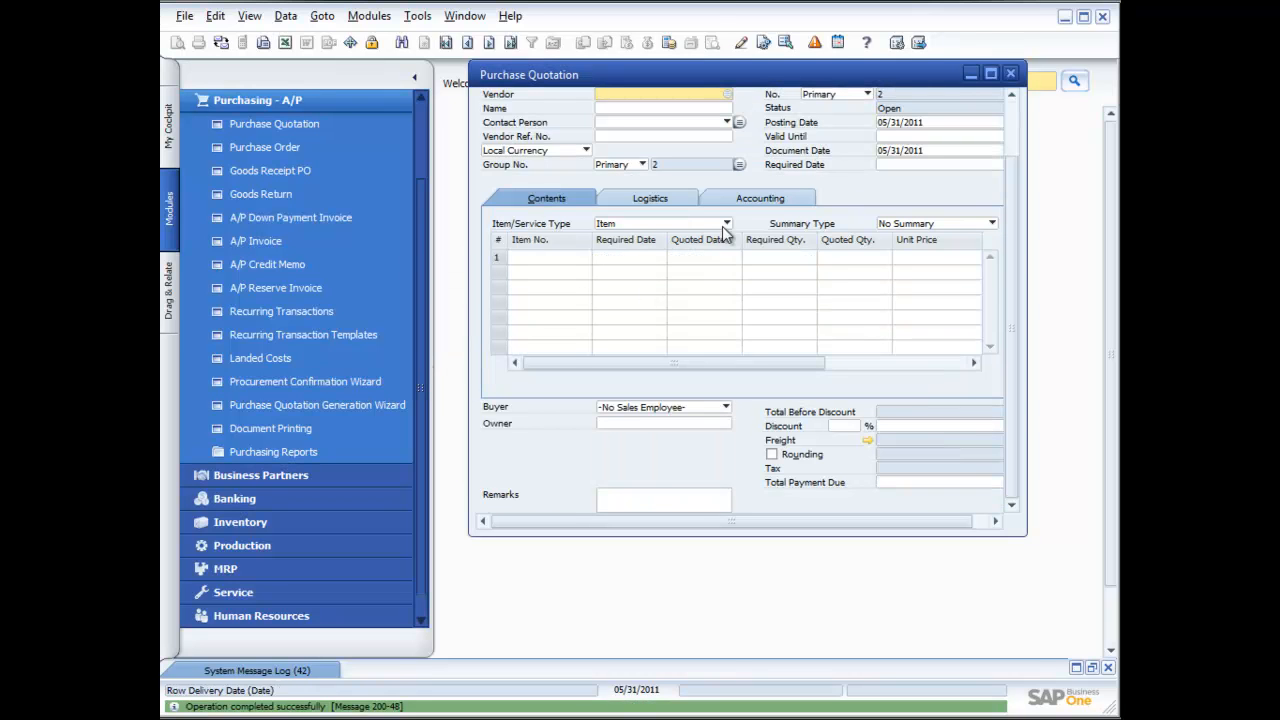
- Open the last saved purchase quotation and view its print preview
click(510, 42)
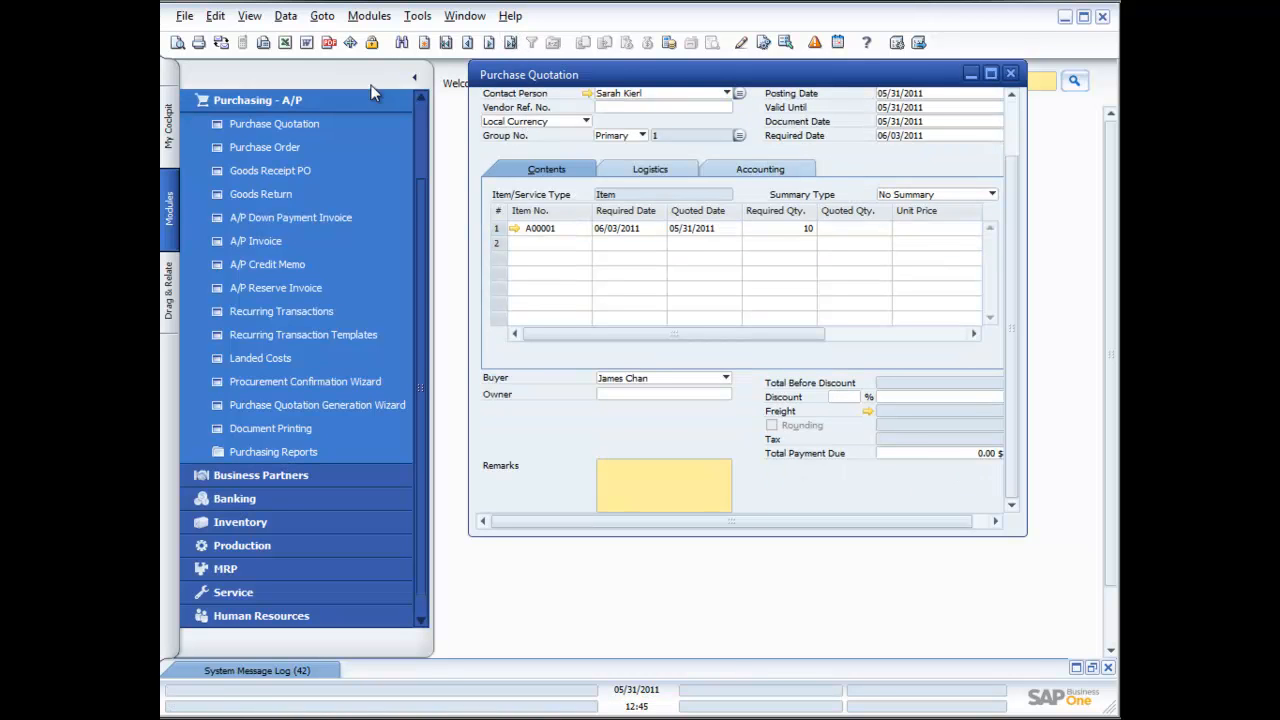
click(177, 44)
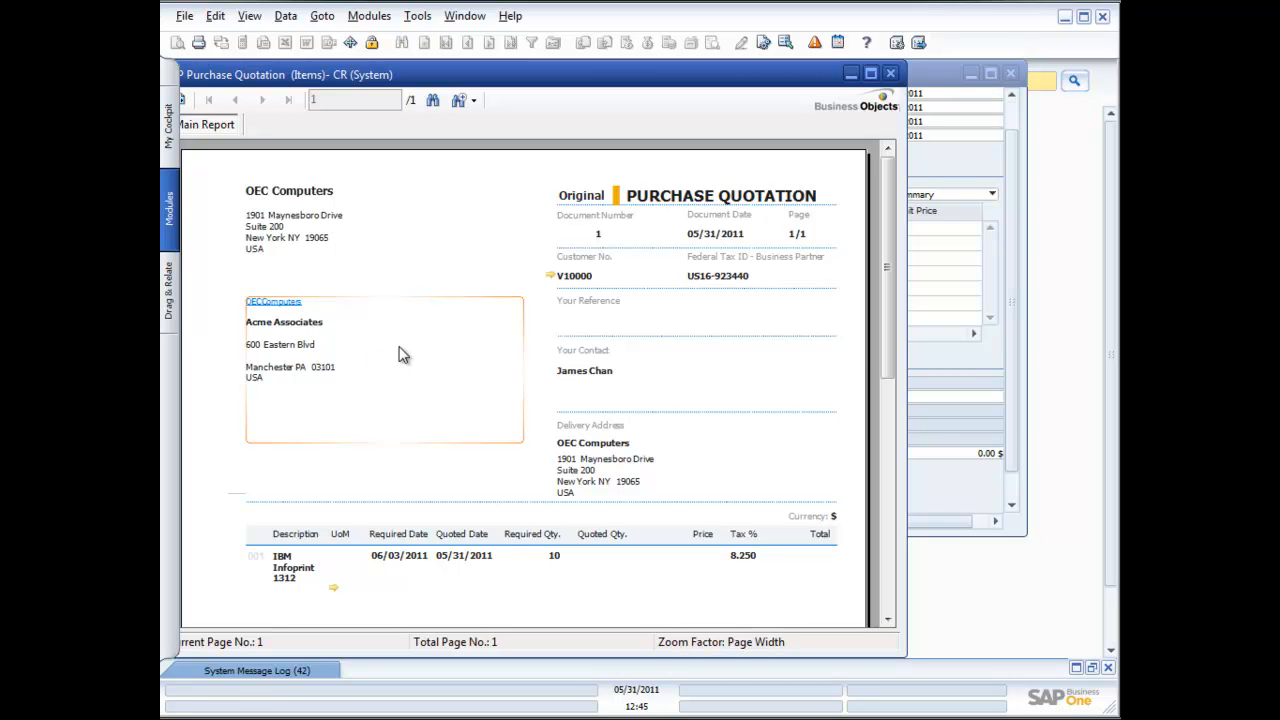
click(890, 73)
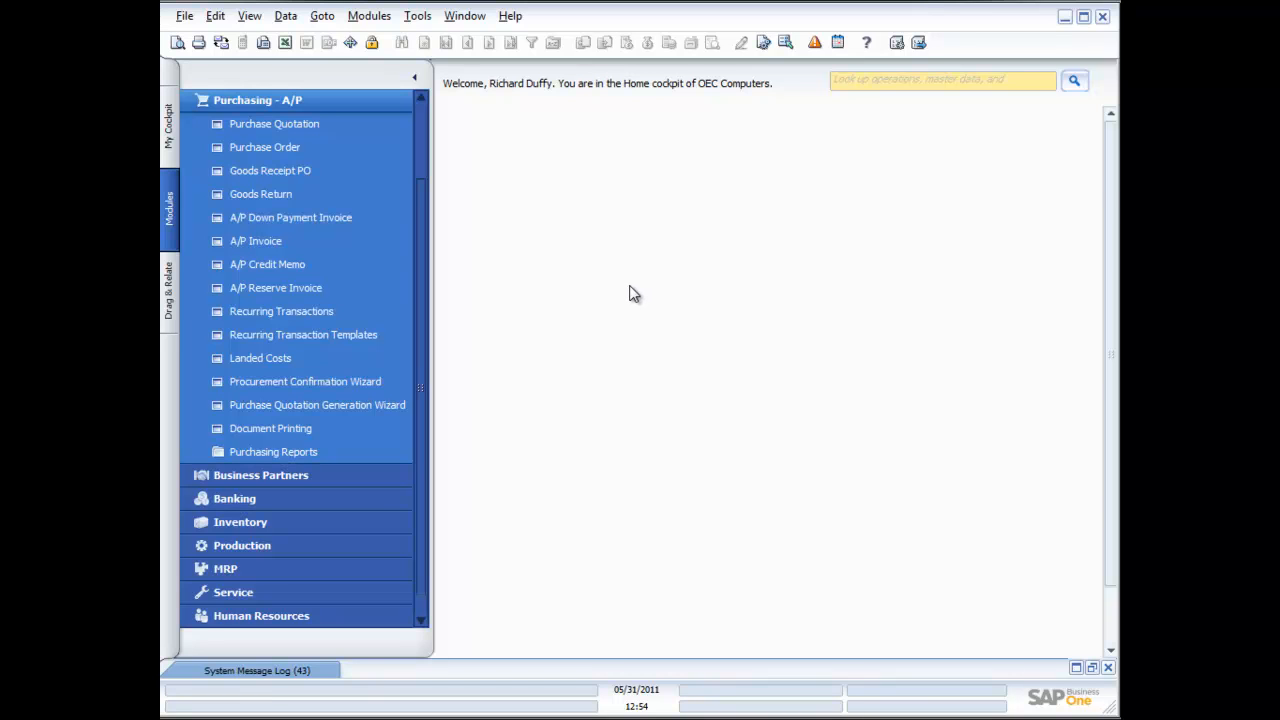
- Start the Purchase Quotation Generation Wizard and create a new parameter set named Default PQ Set
click(330, 406)
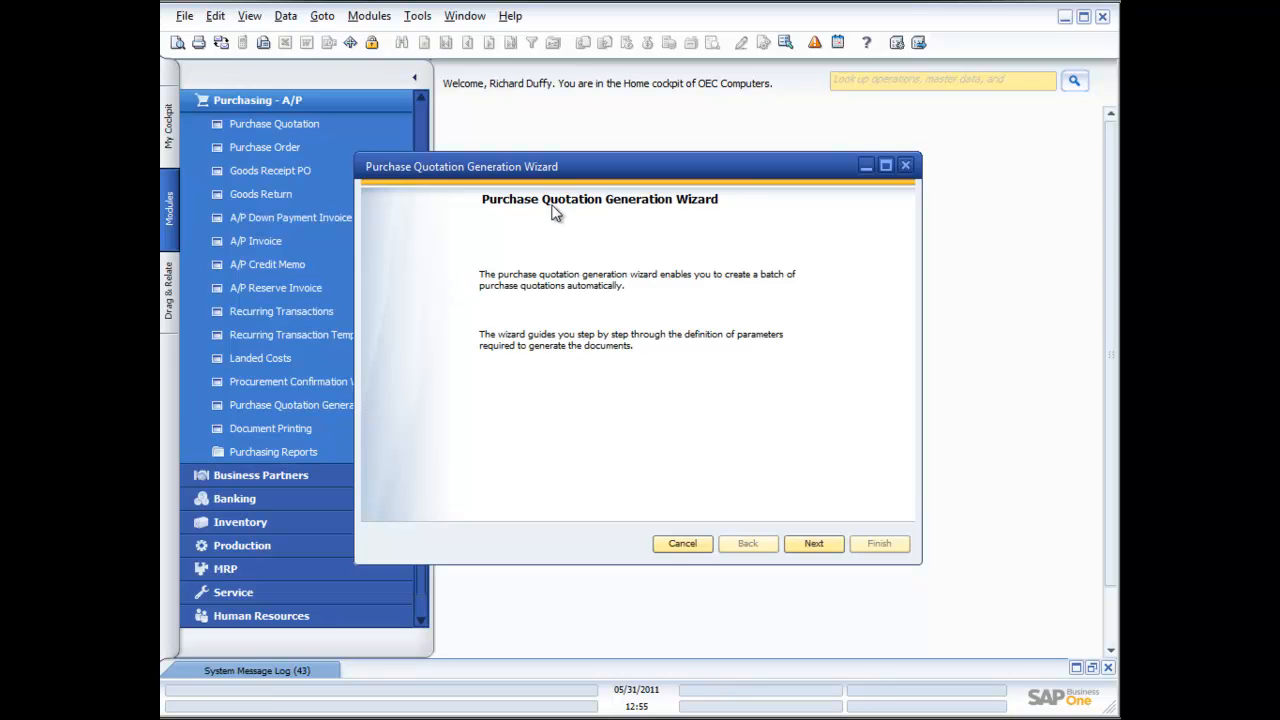
drag(598, 164, 684, 149)
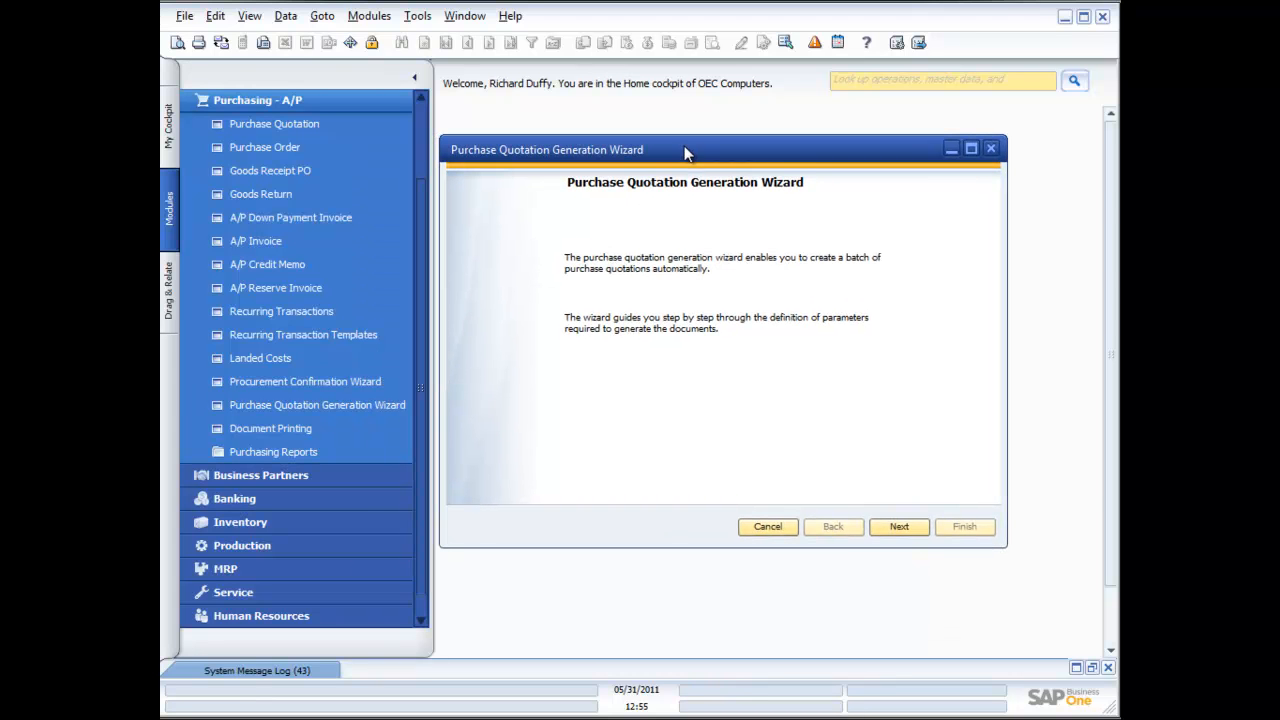
click(900, 527)
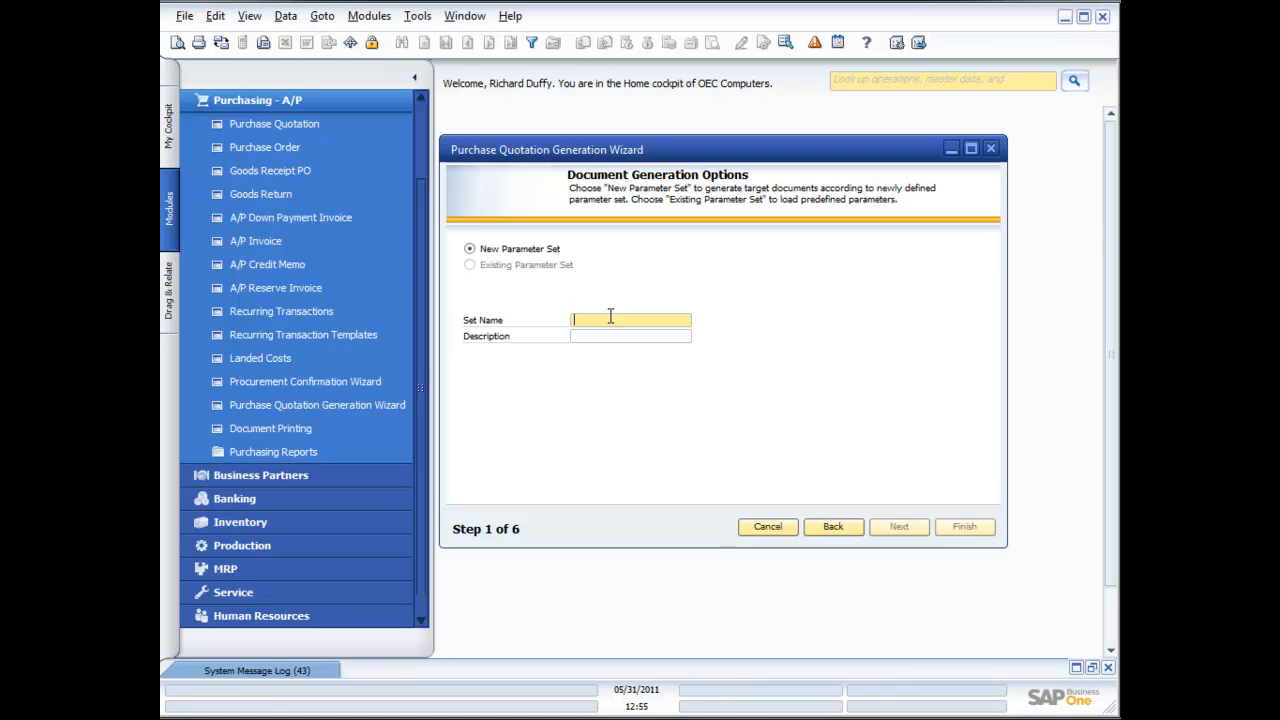
text(Default PQ Set)
key(Tab)
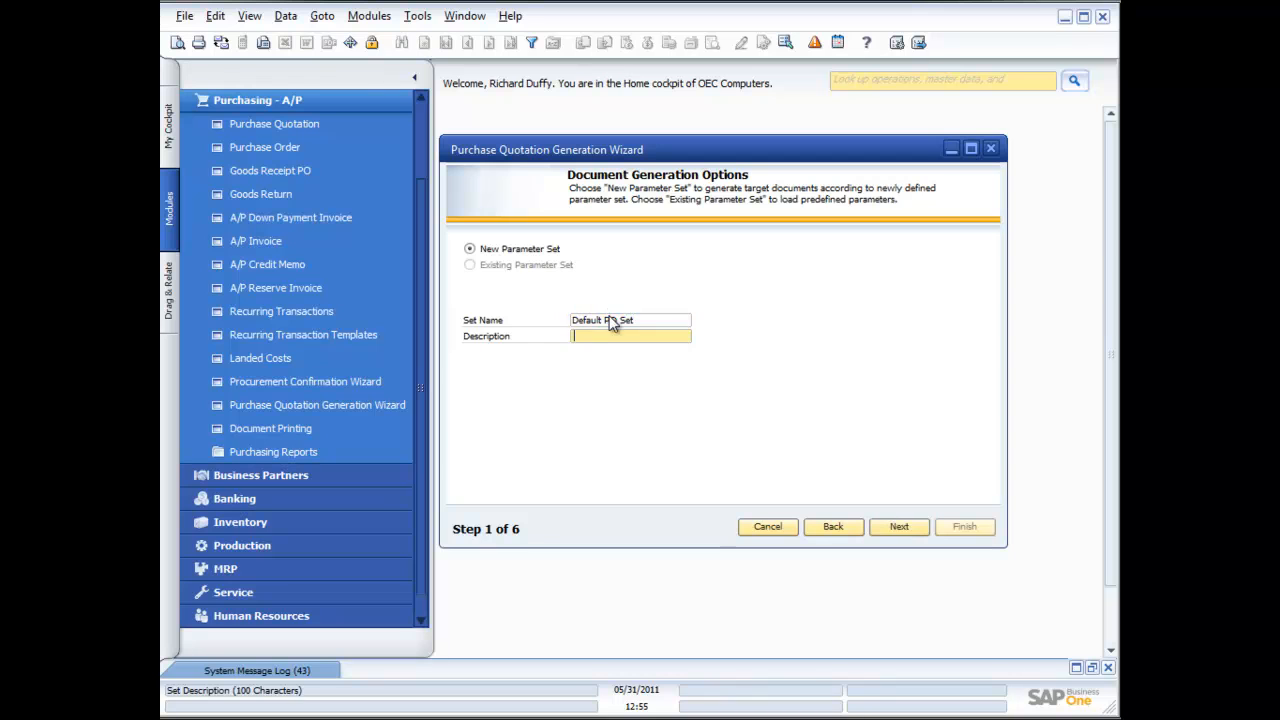
click(900, 527)
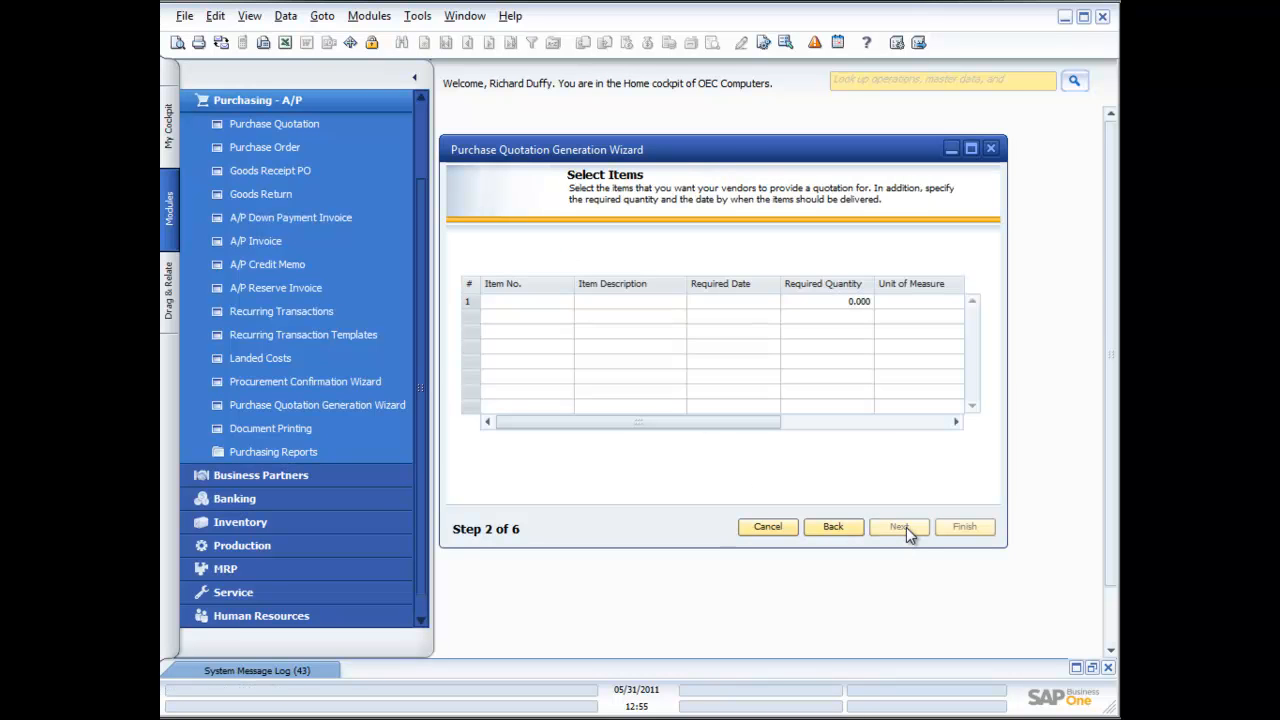
- Add item A00001, IBM Infoprint 1312, to the wizard's item selection
click(545, 310)
click(567, 302)
double_click(753, 403)
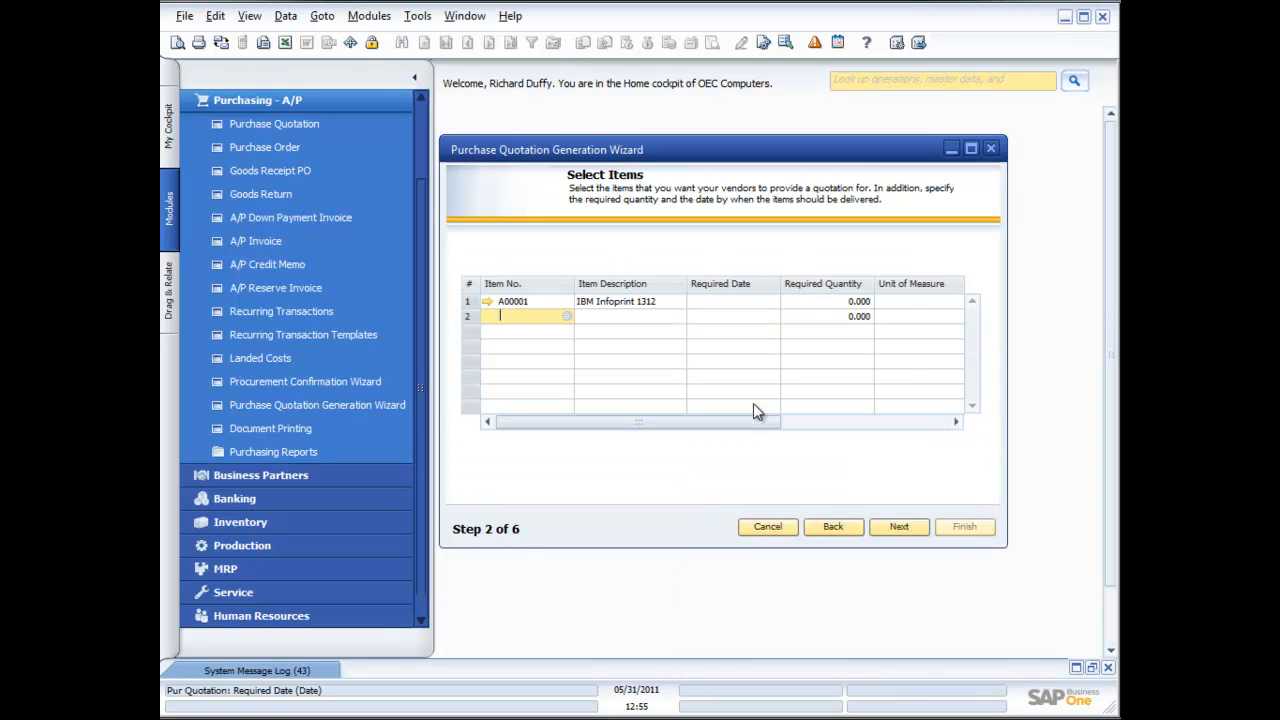
- Set item A00001's required date to 06/03/2011 and its required quantity to 10
click(656, 301)
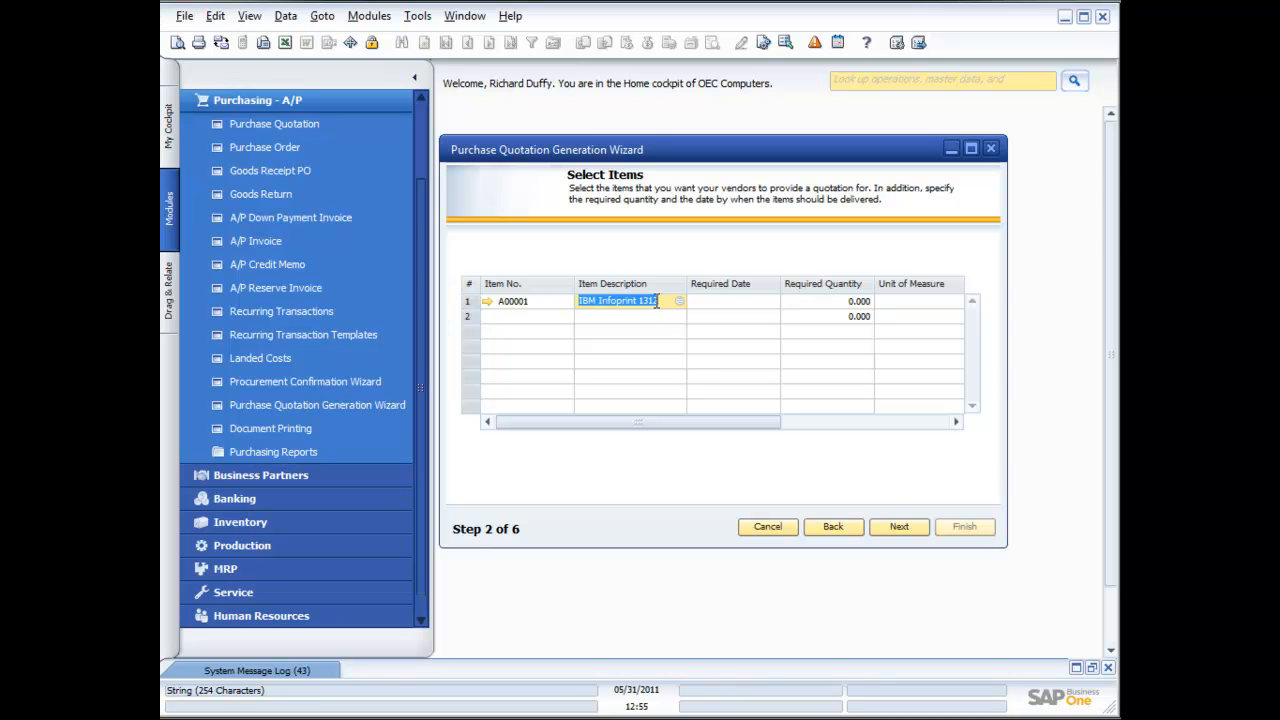
click(748, 303)
click(772, 302)
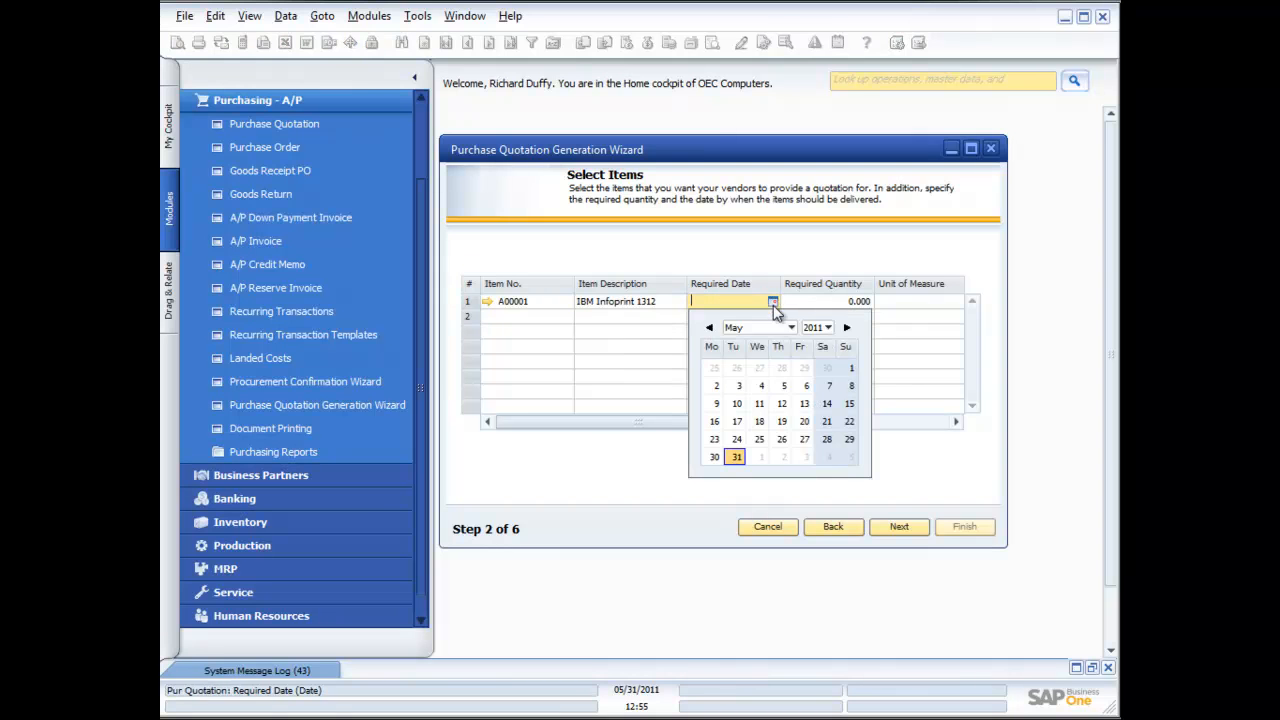
click(803, 459)
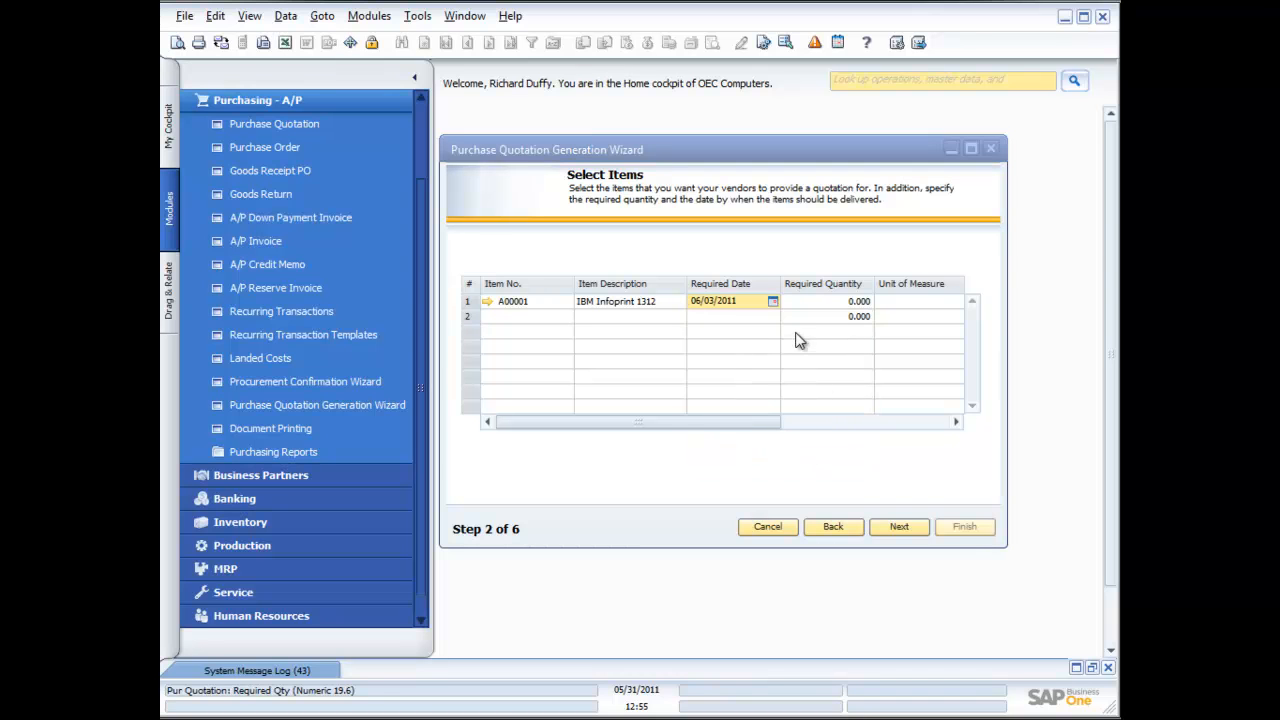
click(858, 304)
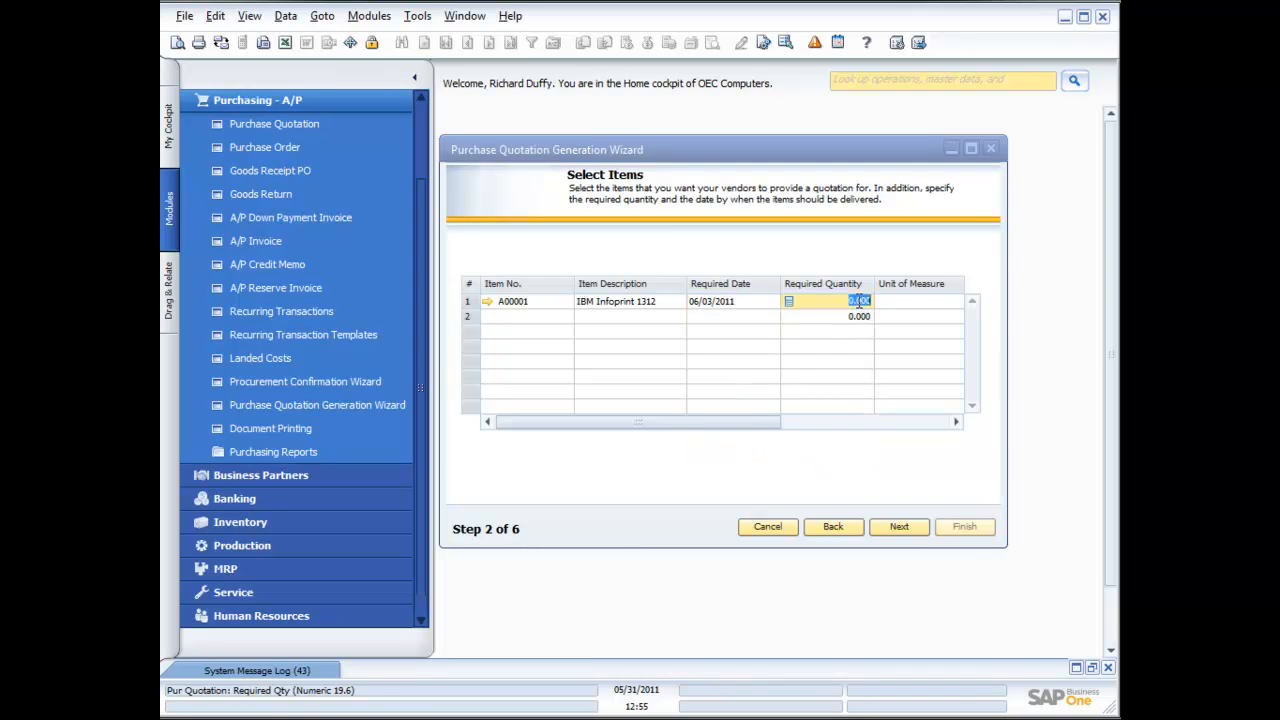
text(10)
- Set item A00001's Valid Until date to June 3, 2011 and proceed to the quotation line items
click(899, 528)
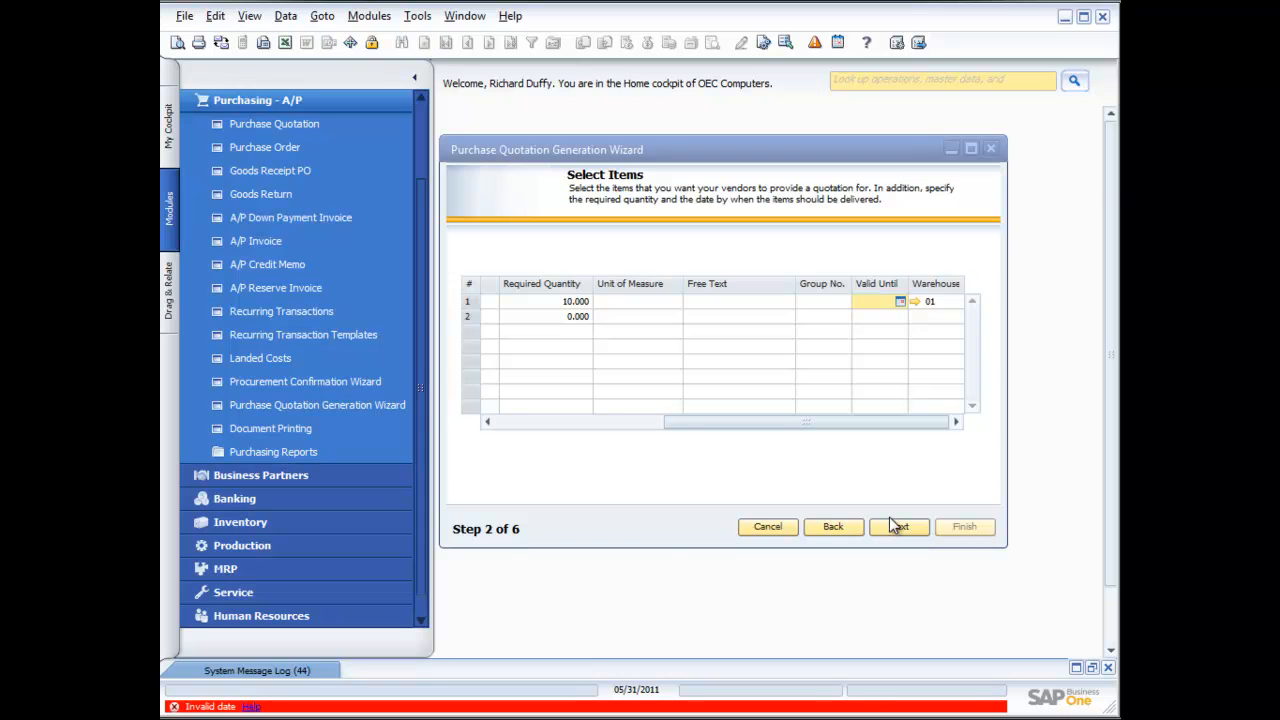
click(900, 301)
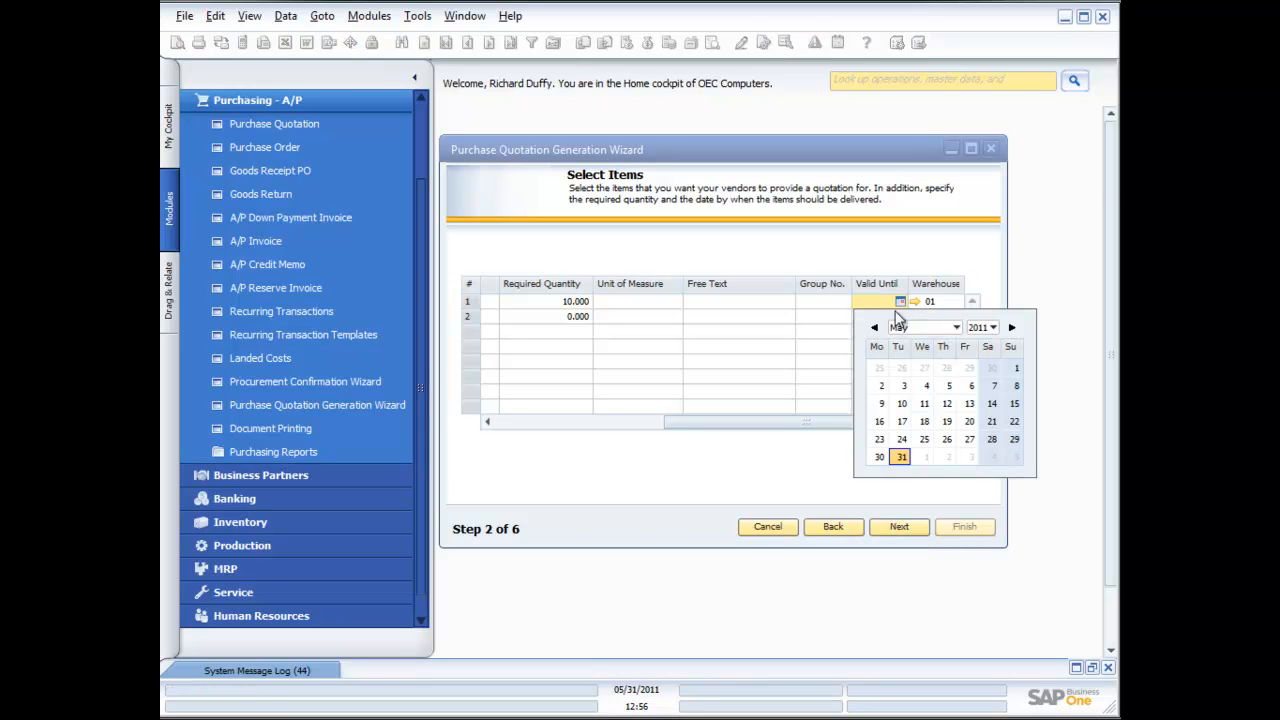
click(968, 456)
click(908, 524)
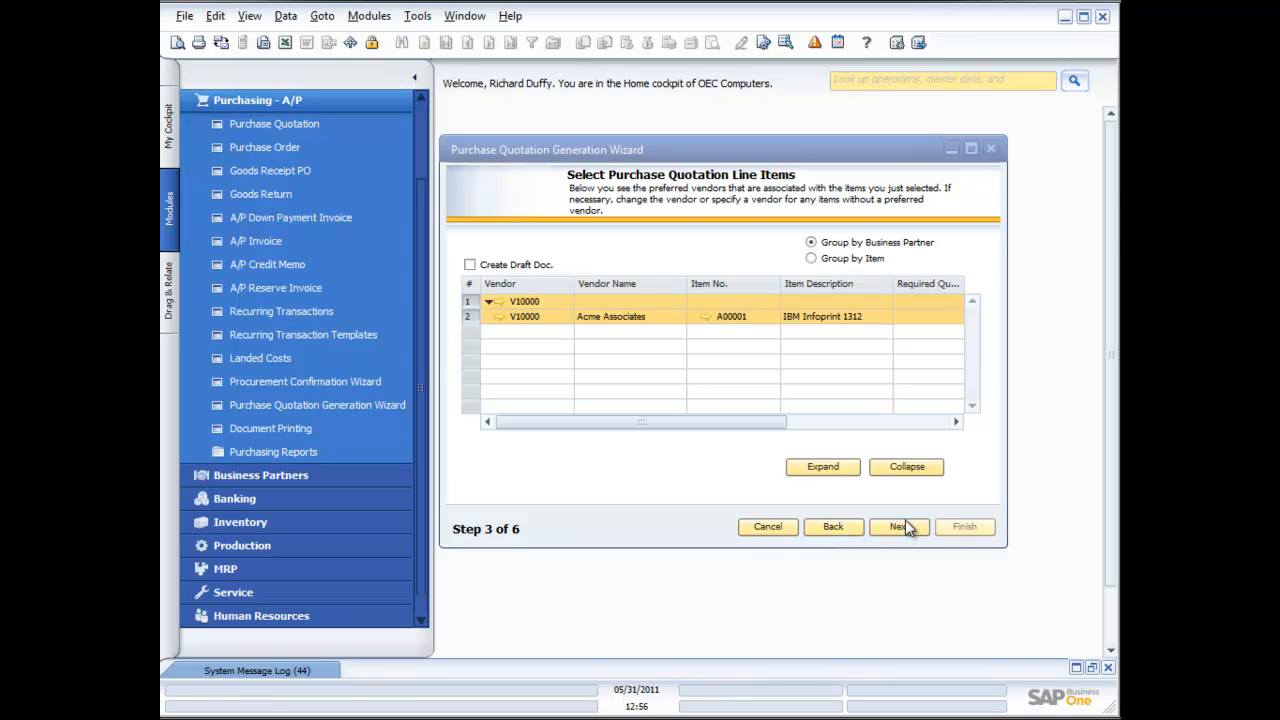
- Add a quotation line for vendor V1010, Far East Imports, with item A00001
right_click(553, 319)
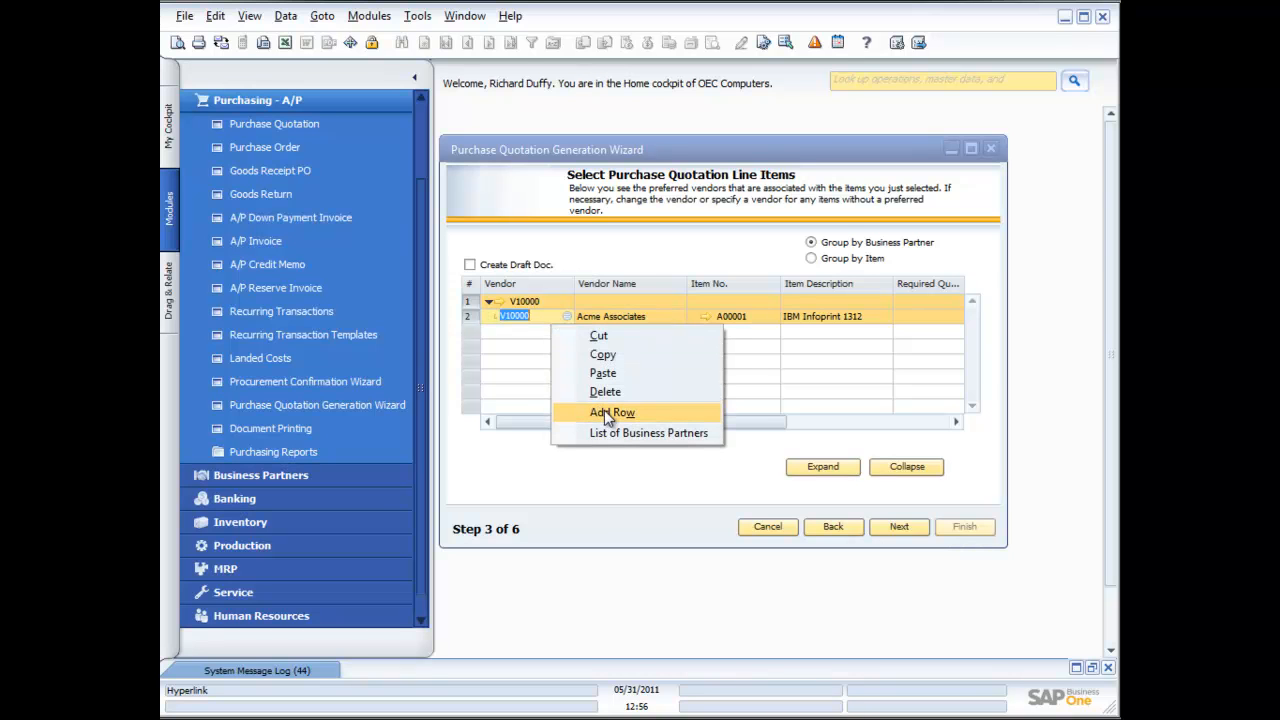
click(604, 410)
click(567, 315)
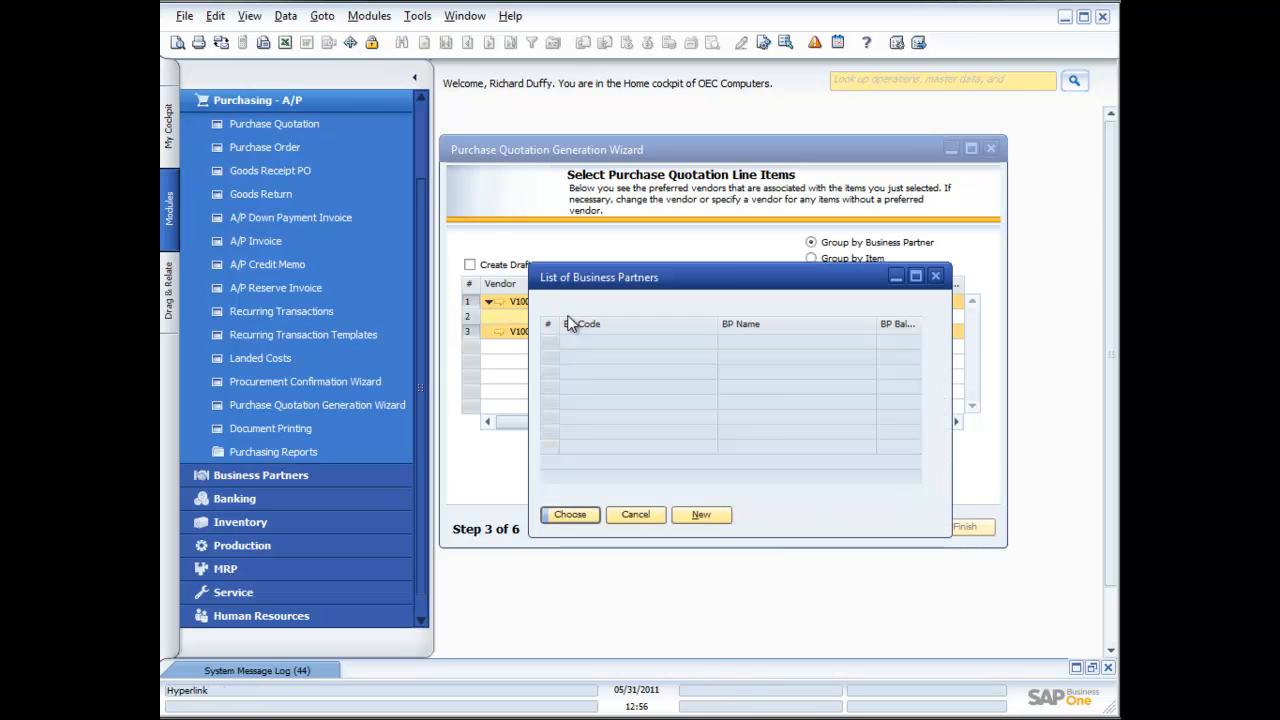
double_click(661, 356)
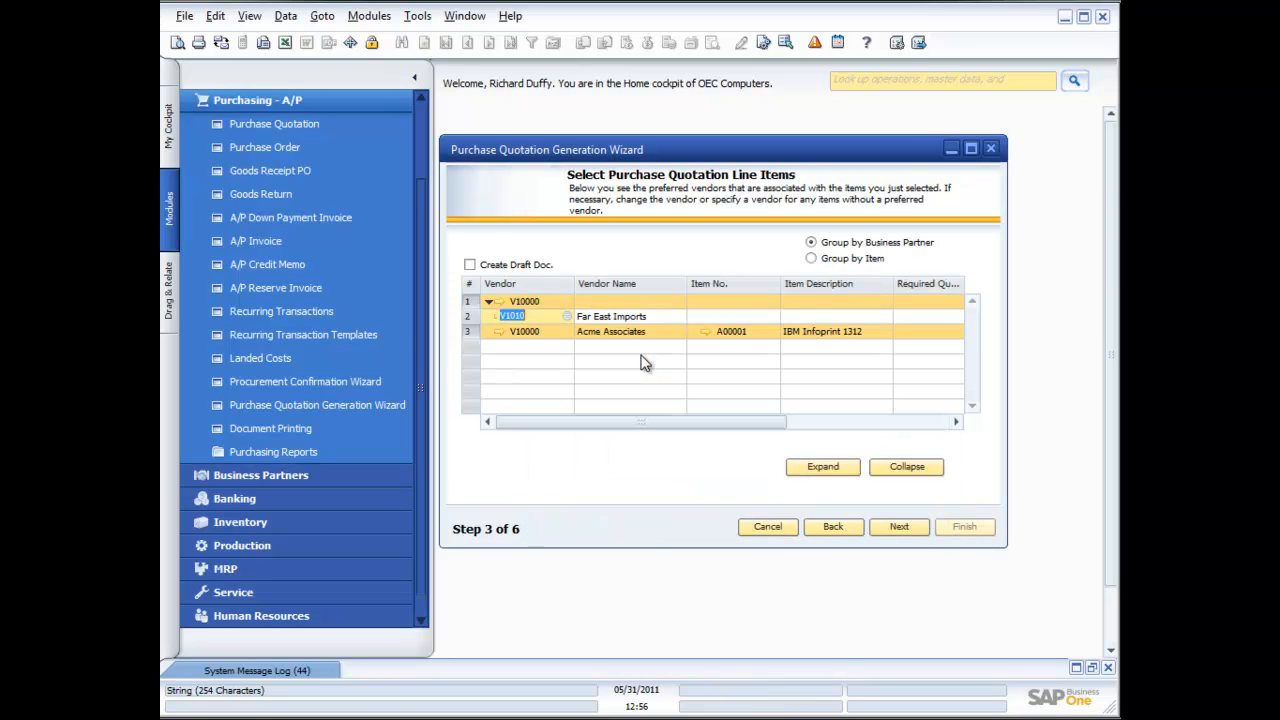
click(723, 318)
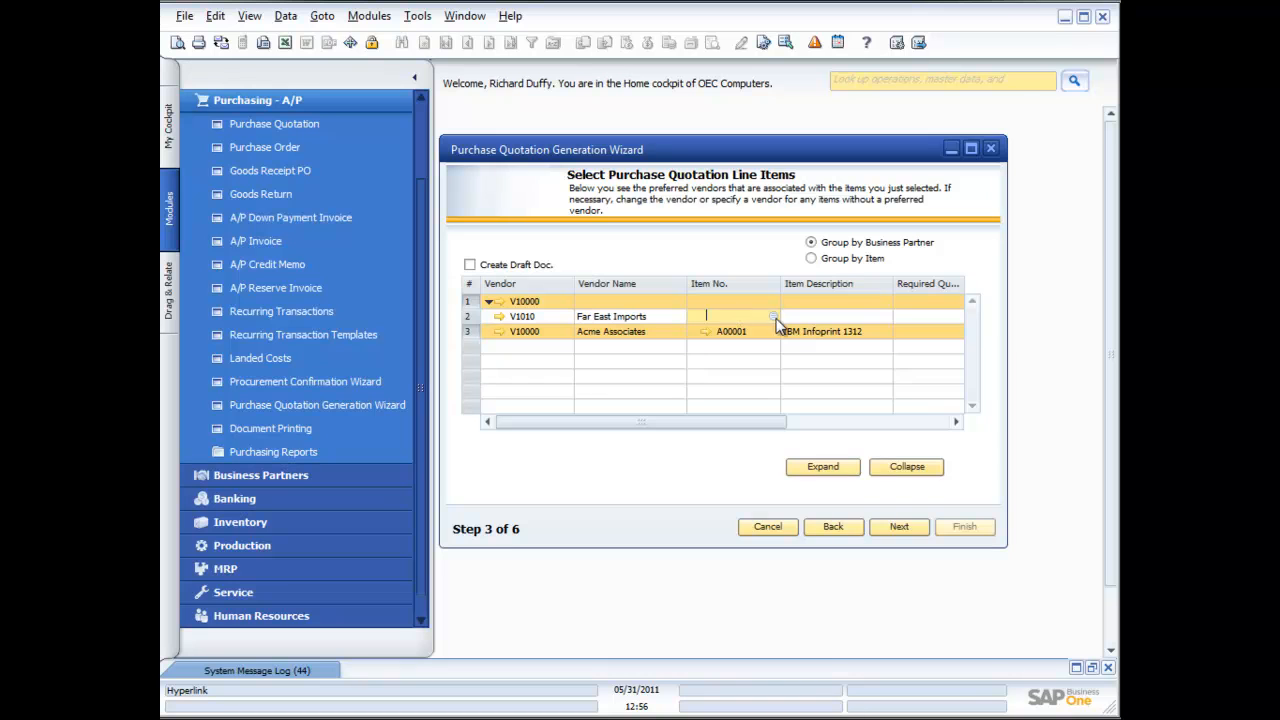
click(773, 316)
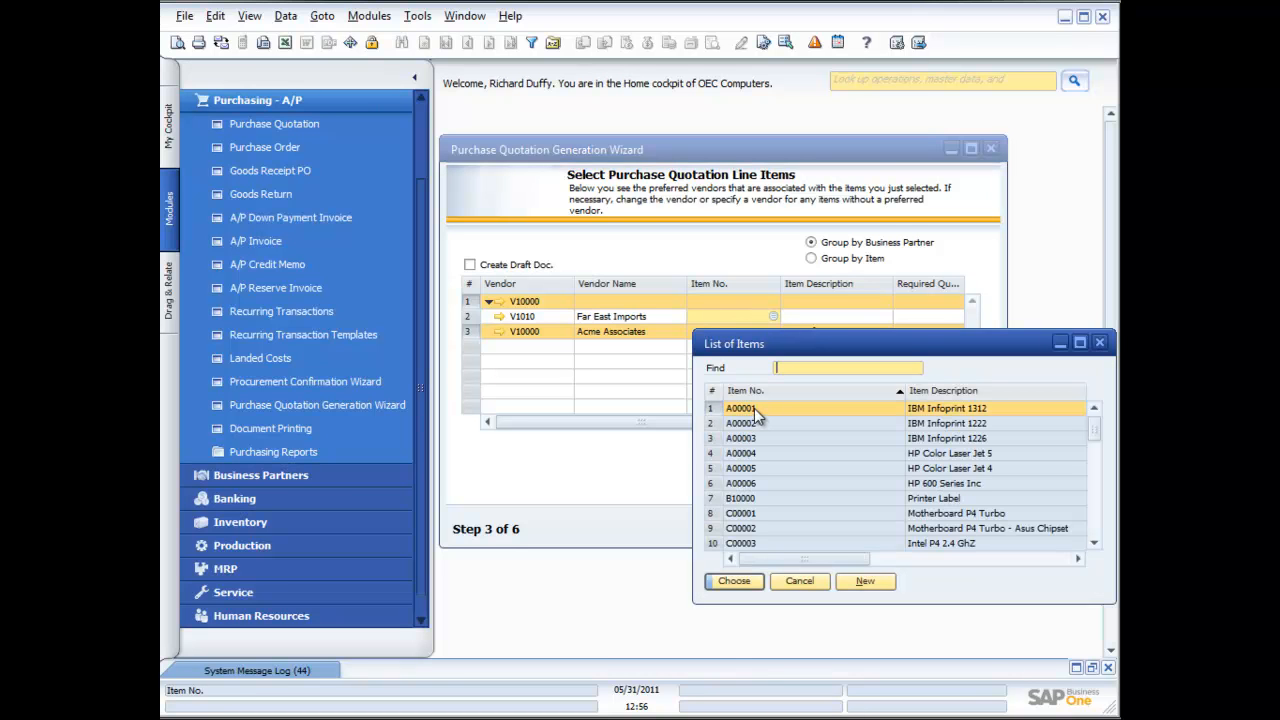
double_click(754, 408)
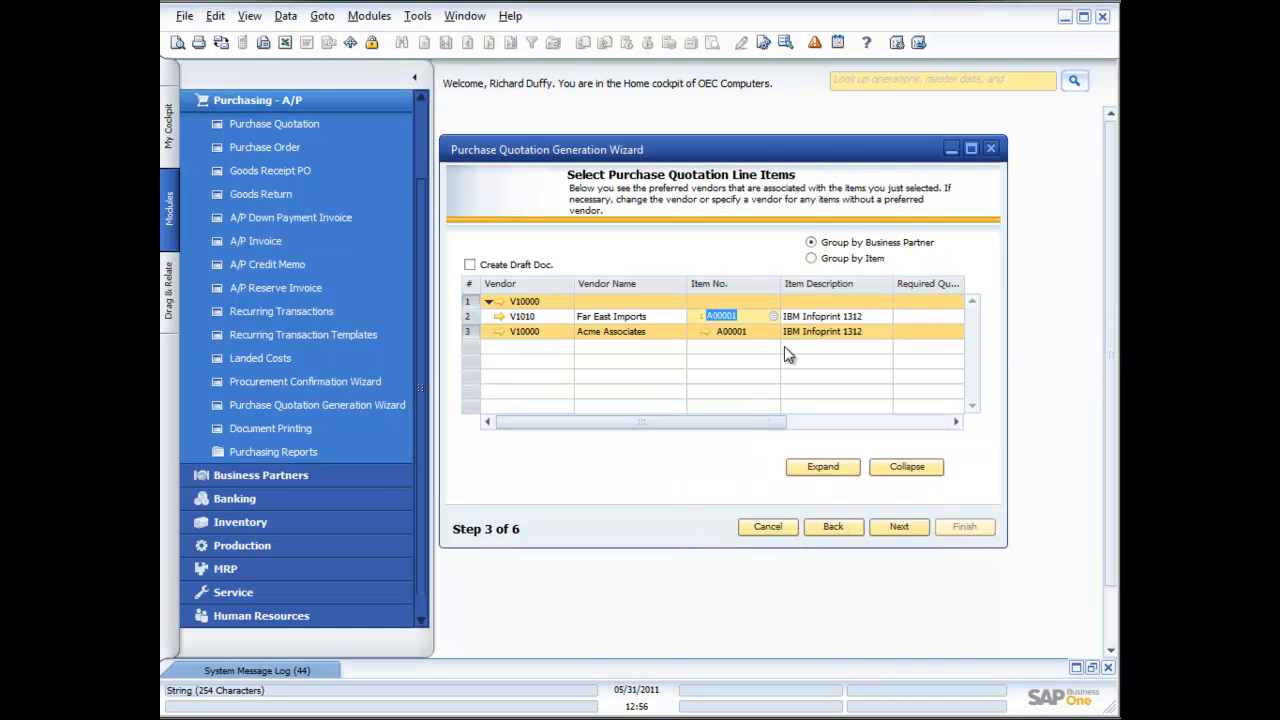
- Set the Far East Imports line's required quantity to 10 and its required date to 06/03/2011
click(954, 422)
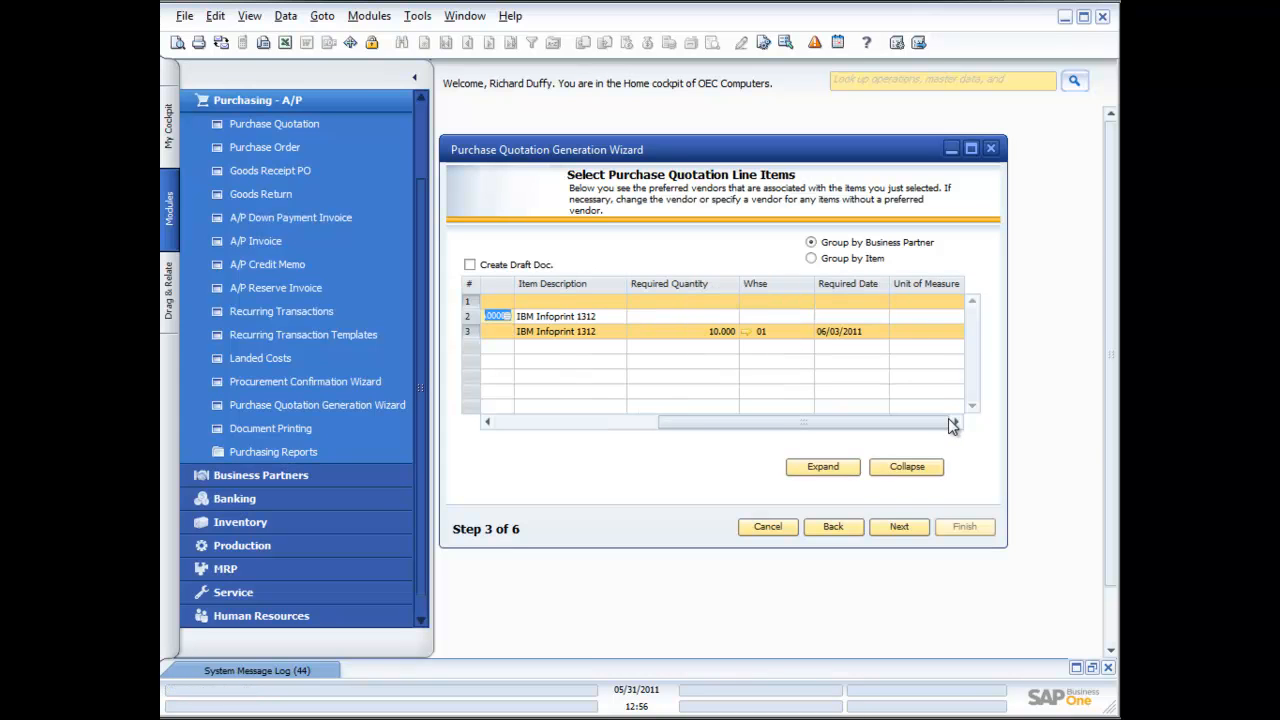
click(722, 316)
text(10)
key(Tab)
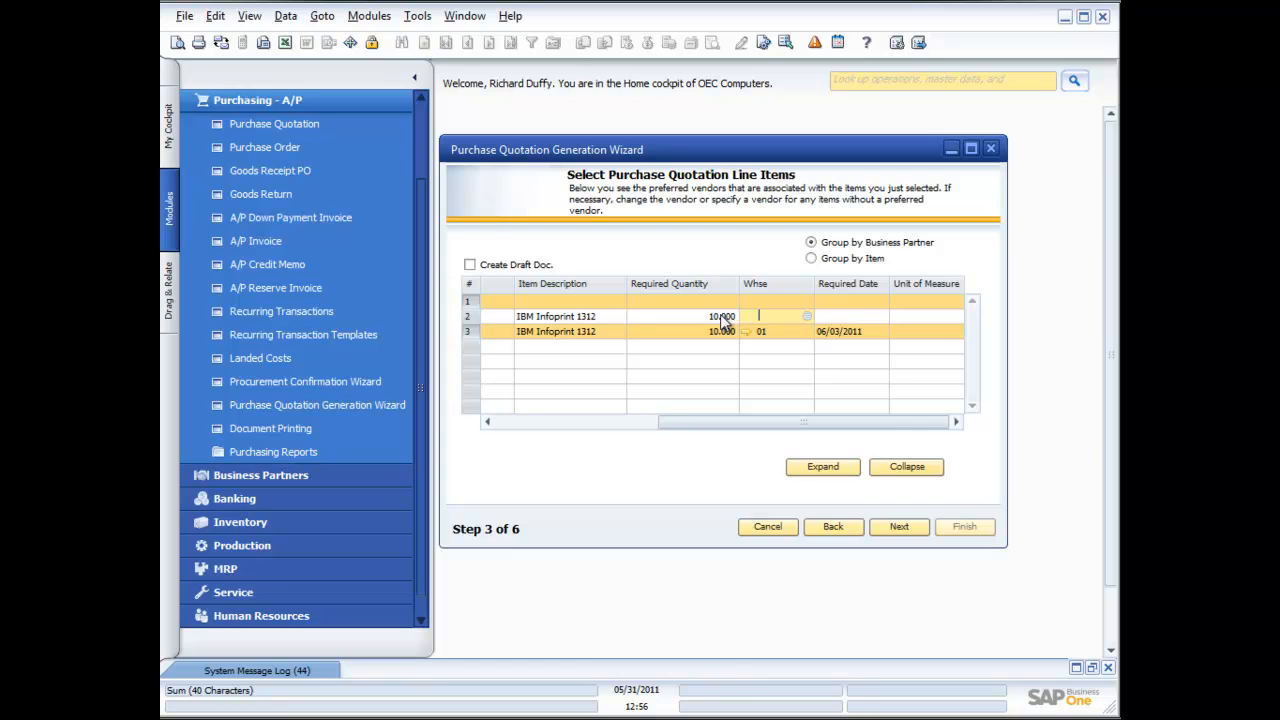
click(830, 316)
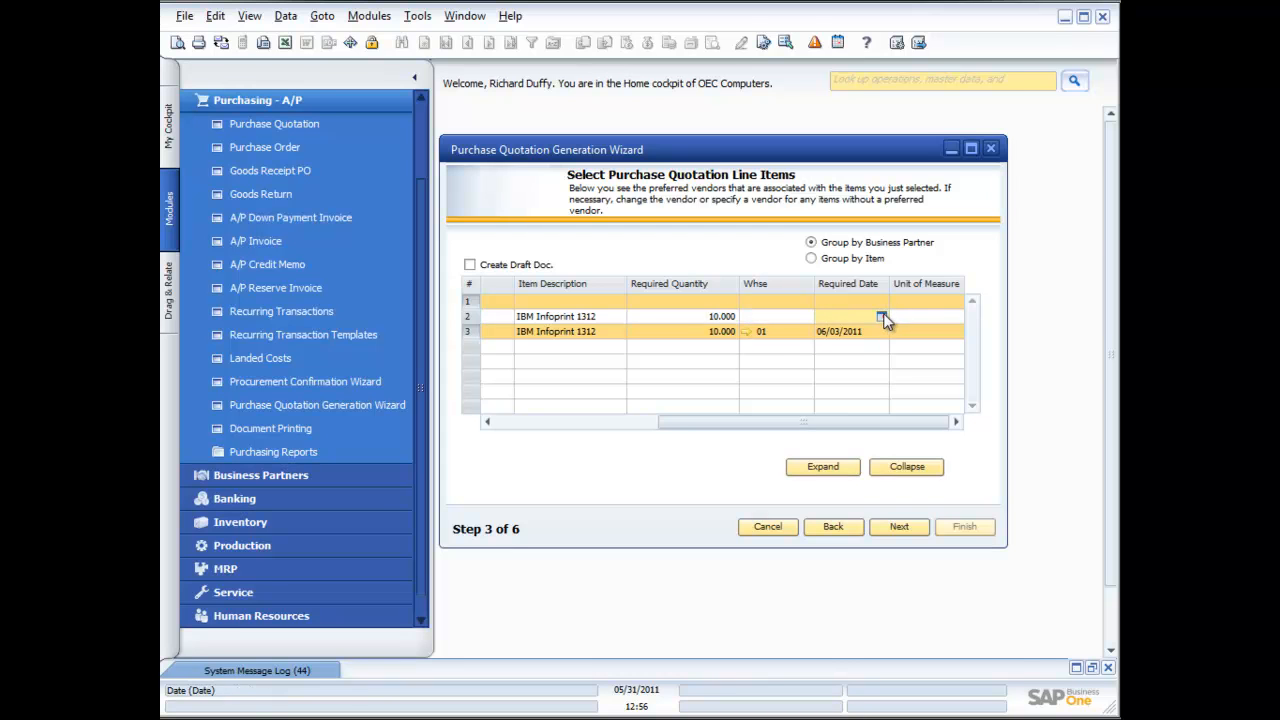
click(881, 317)
click(933, 474)
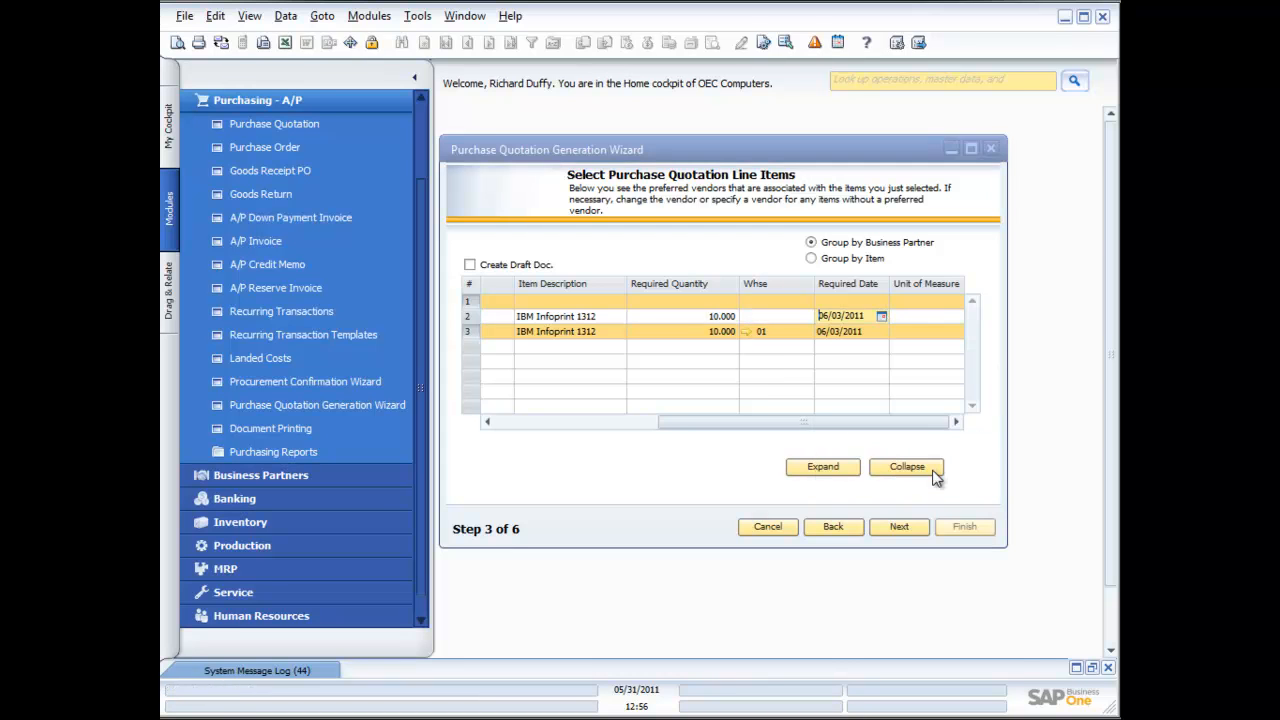
drag(686, 422, 503, 410)
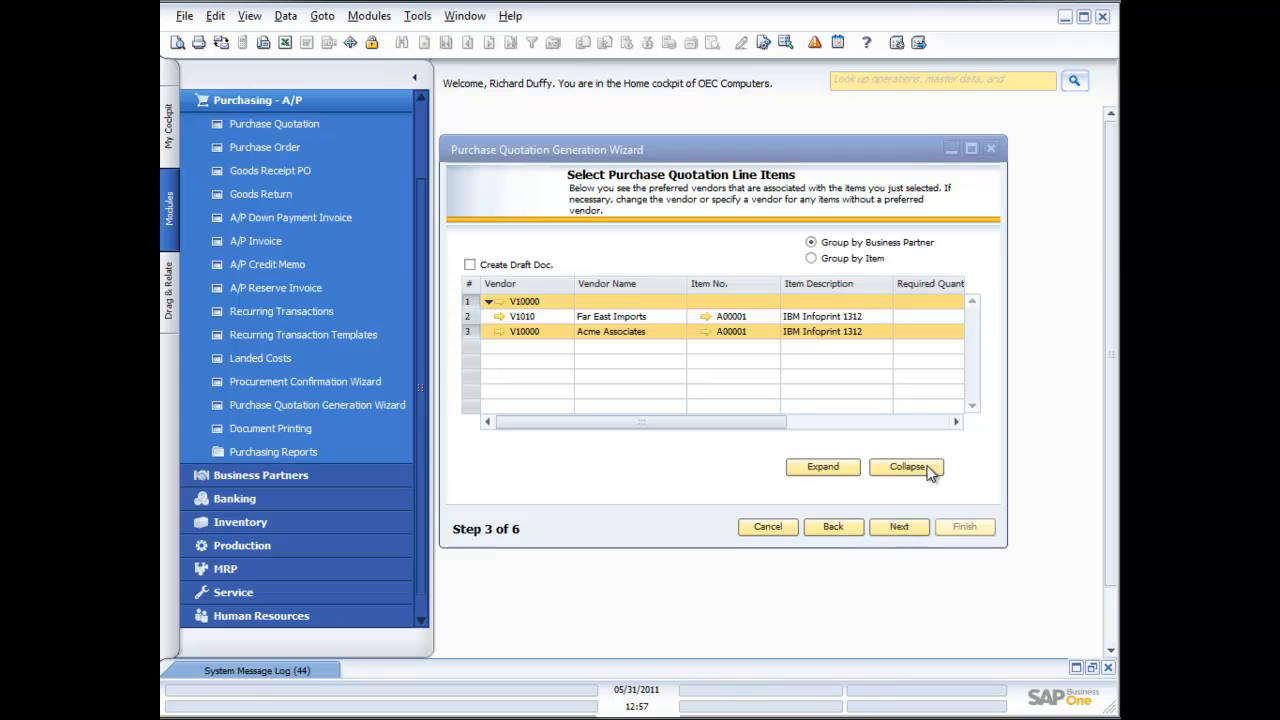
- Accept the previewed quotation lines and keep Skip to next vendor as the wizard's error handling
click(899, 528)
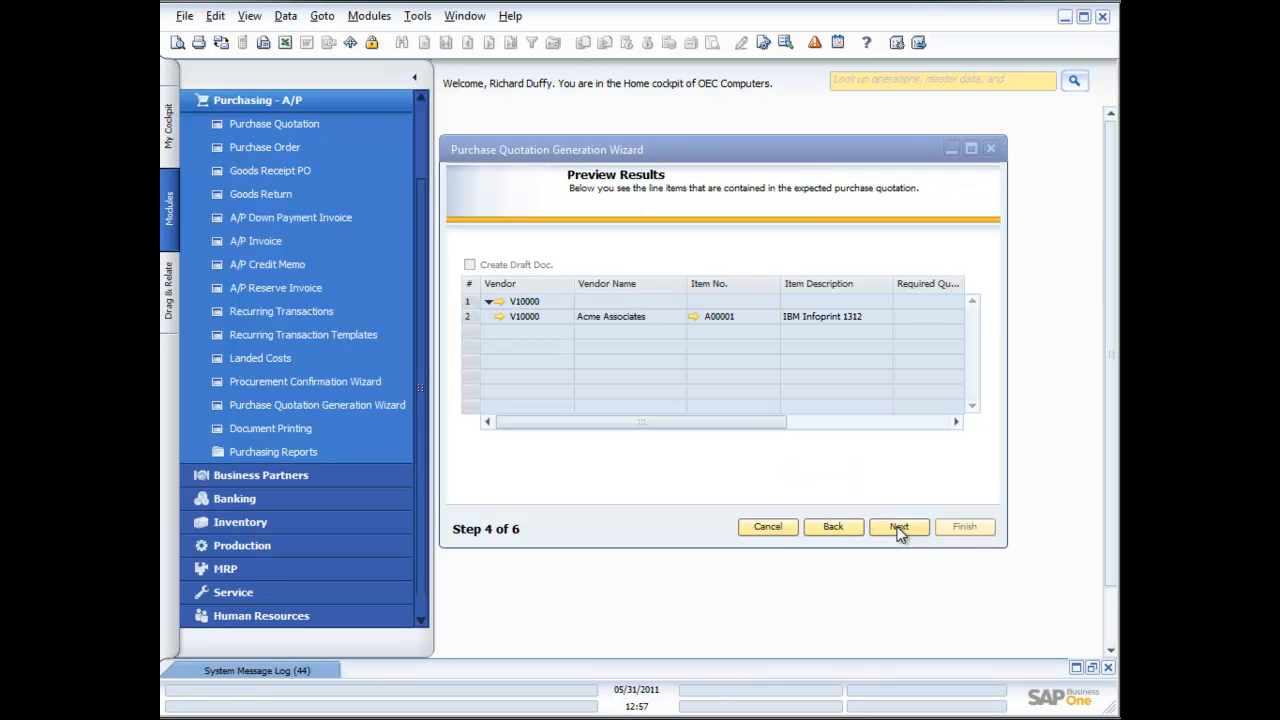
click(899, 528)
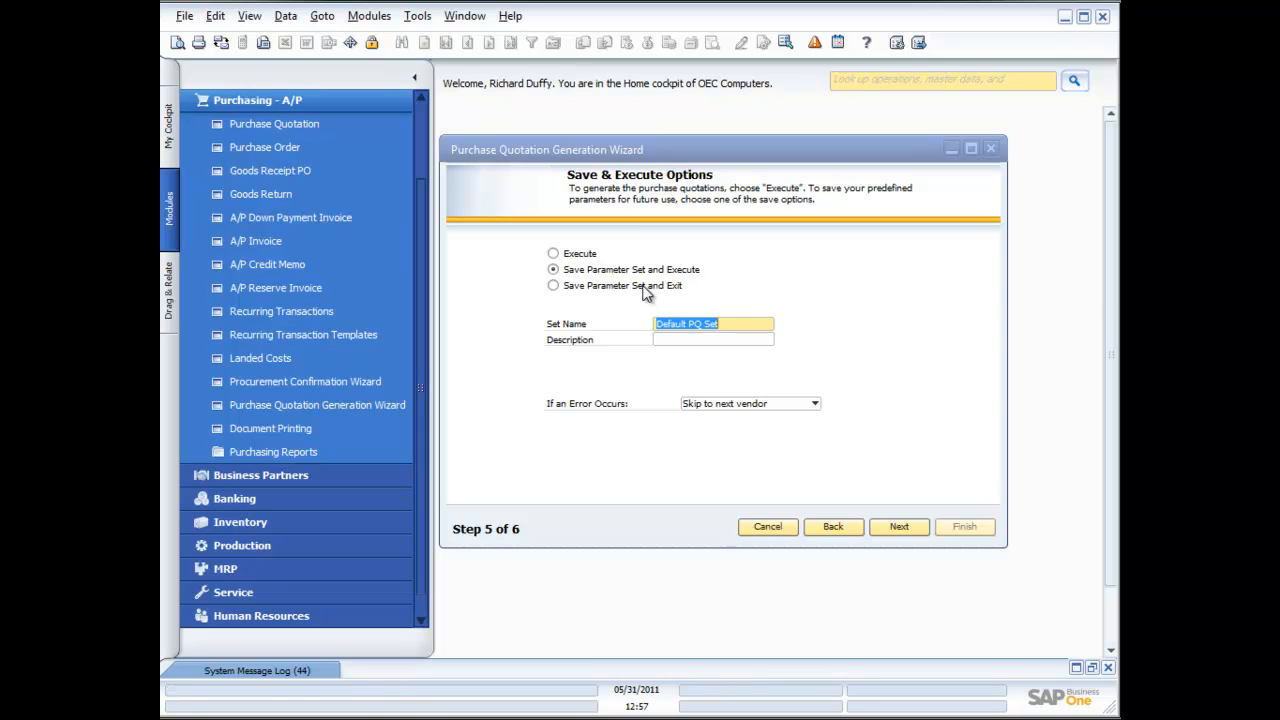
click(815, 405)
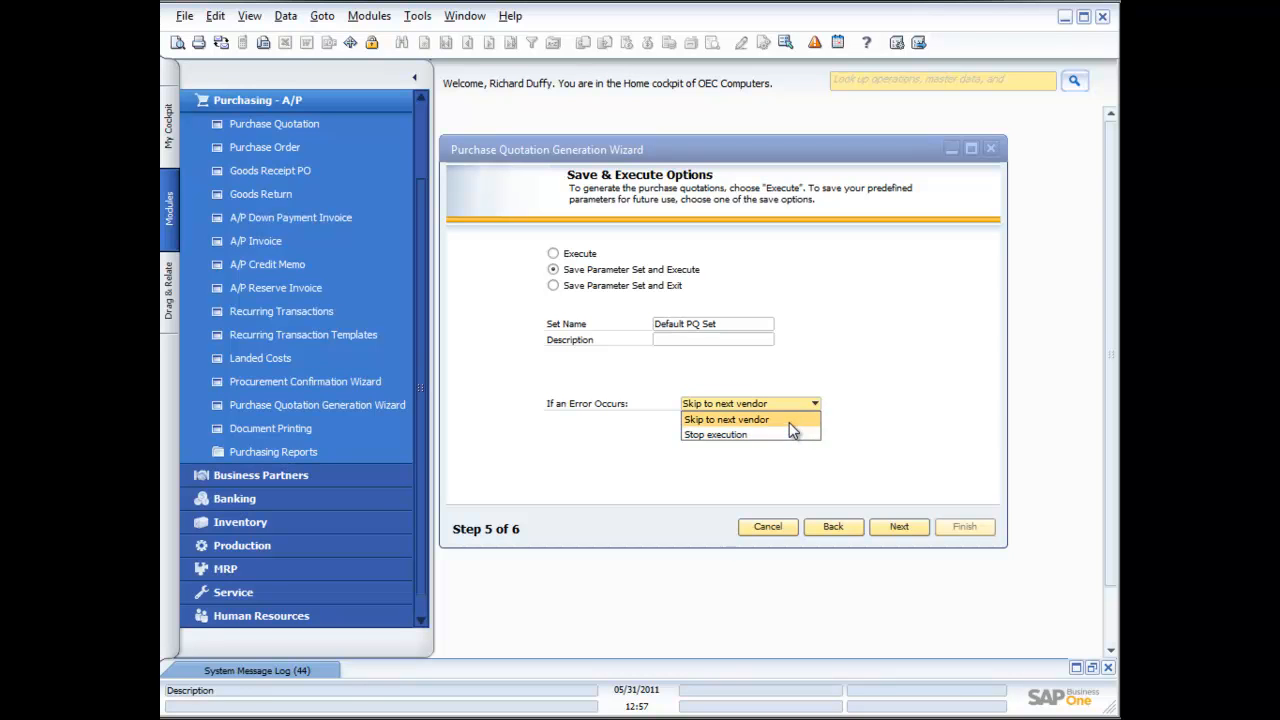
click(867, 422)
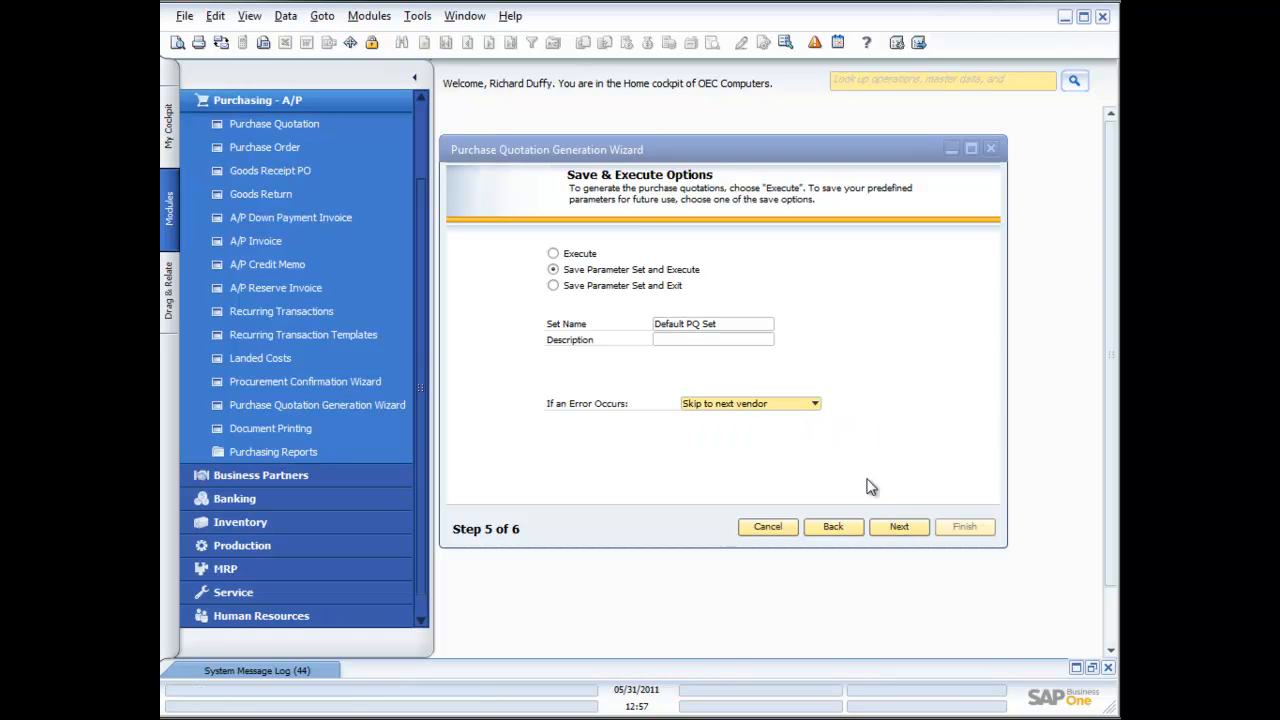
- Finish the wizard with Save Parameter Set and Exit for Default PQ Set, and close it
click(568, 287)
click(899, 527)
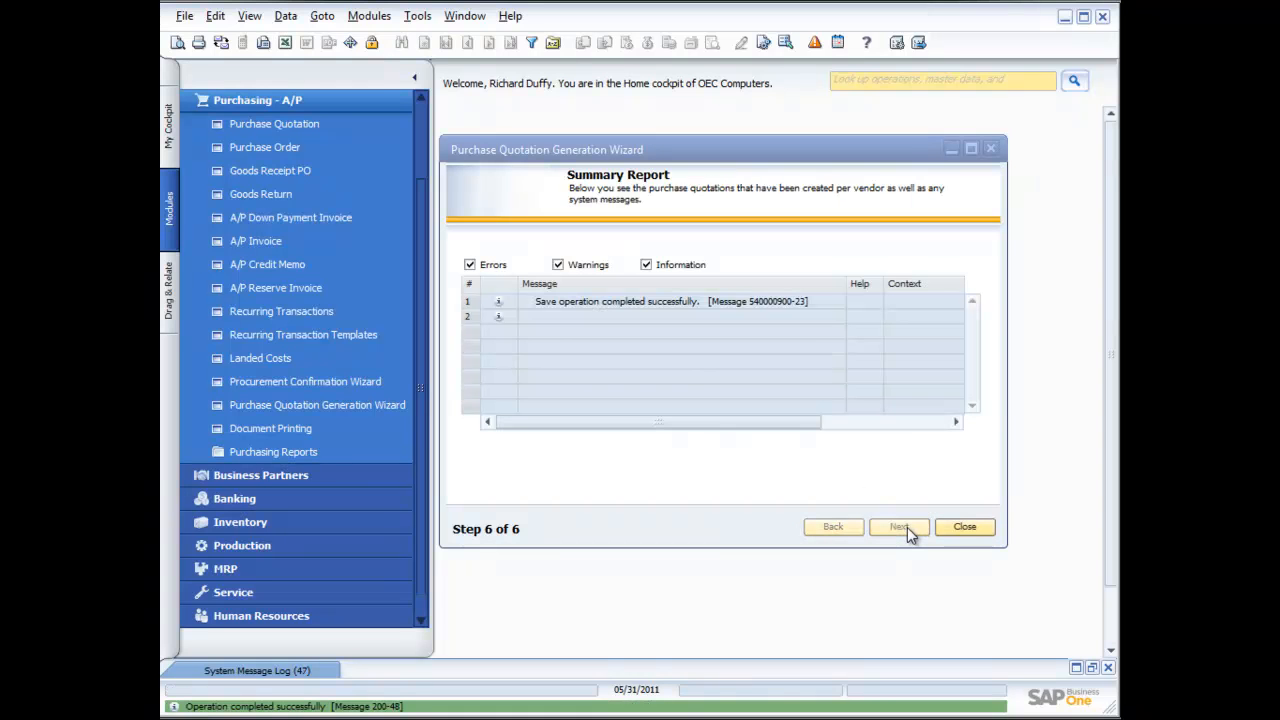
click(966, 532)
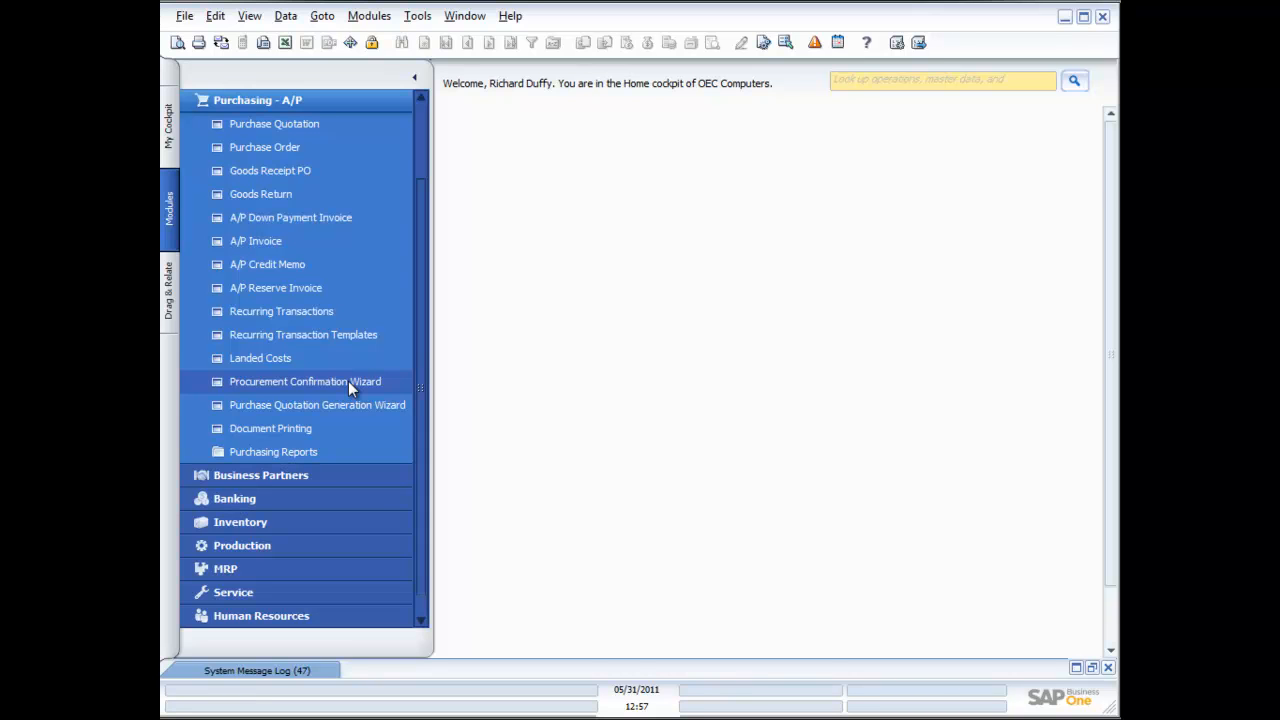
- Start a new purchase order for vendor V20000, Lasercom
click(268, 148)
drag(632, 124, 760, 118)
click(672, 139)
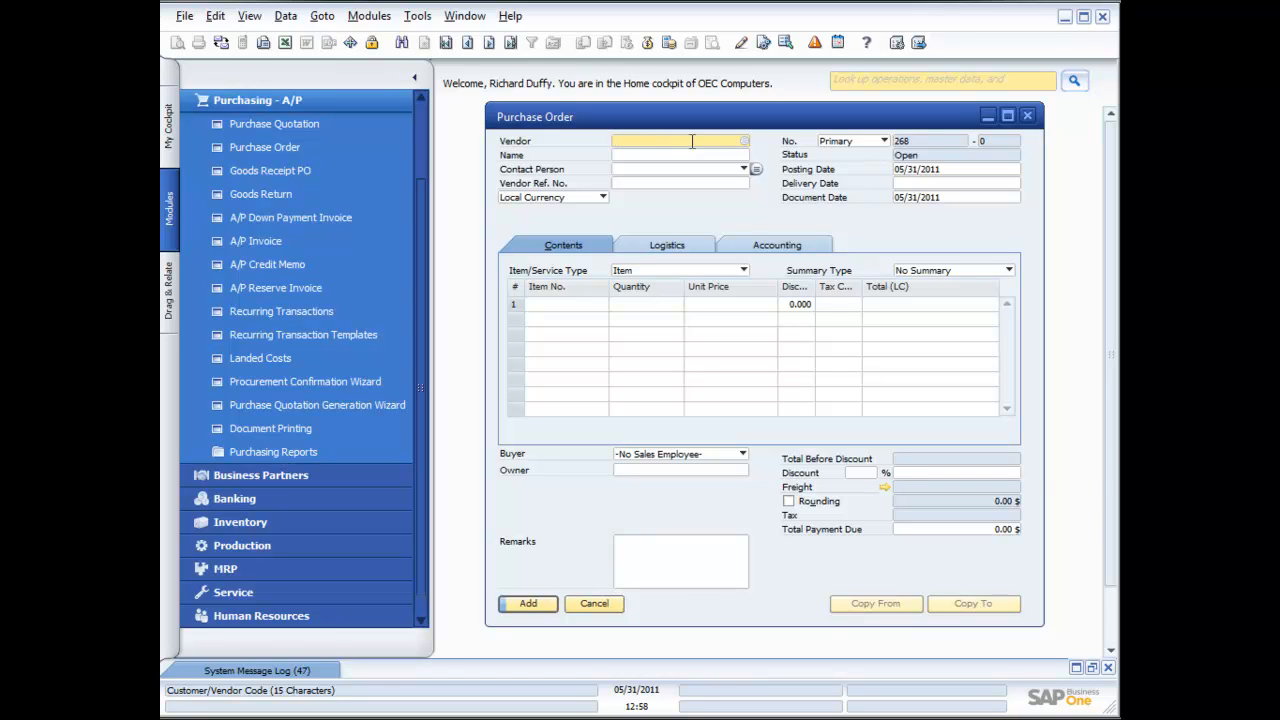
click(744, 144)
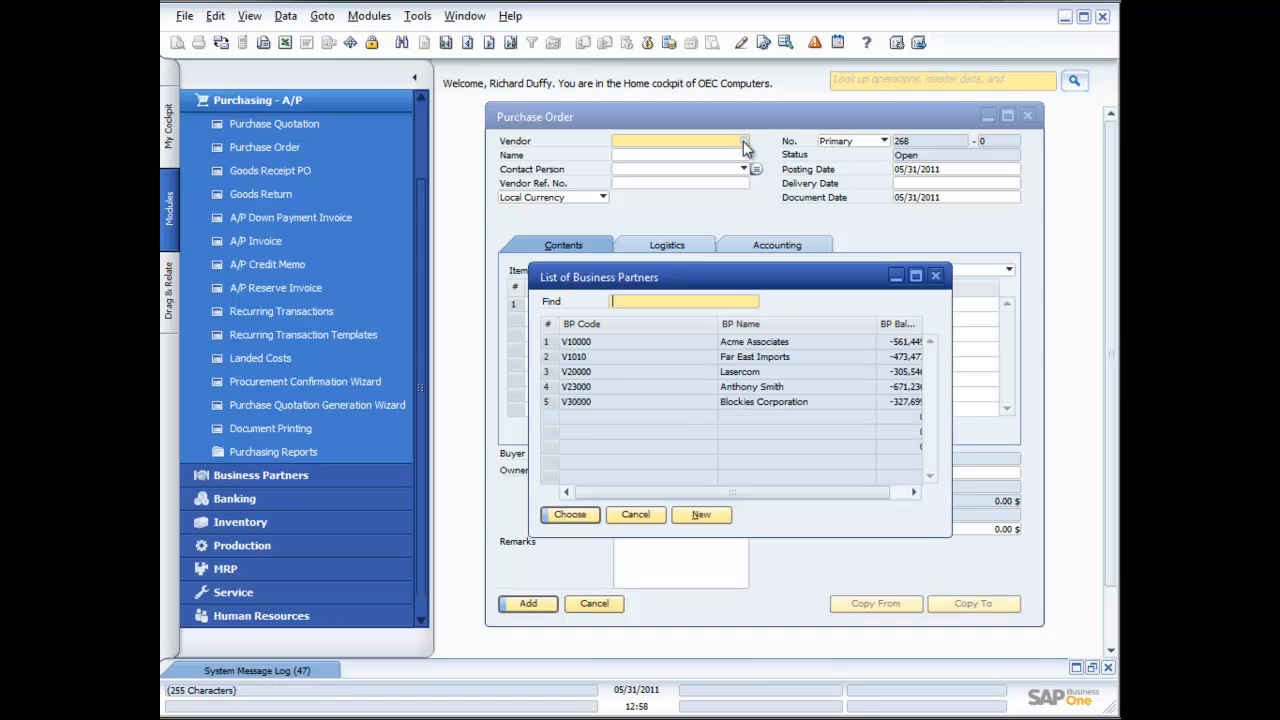
double_click(650, 371)
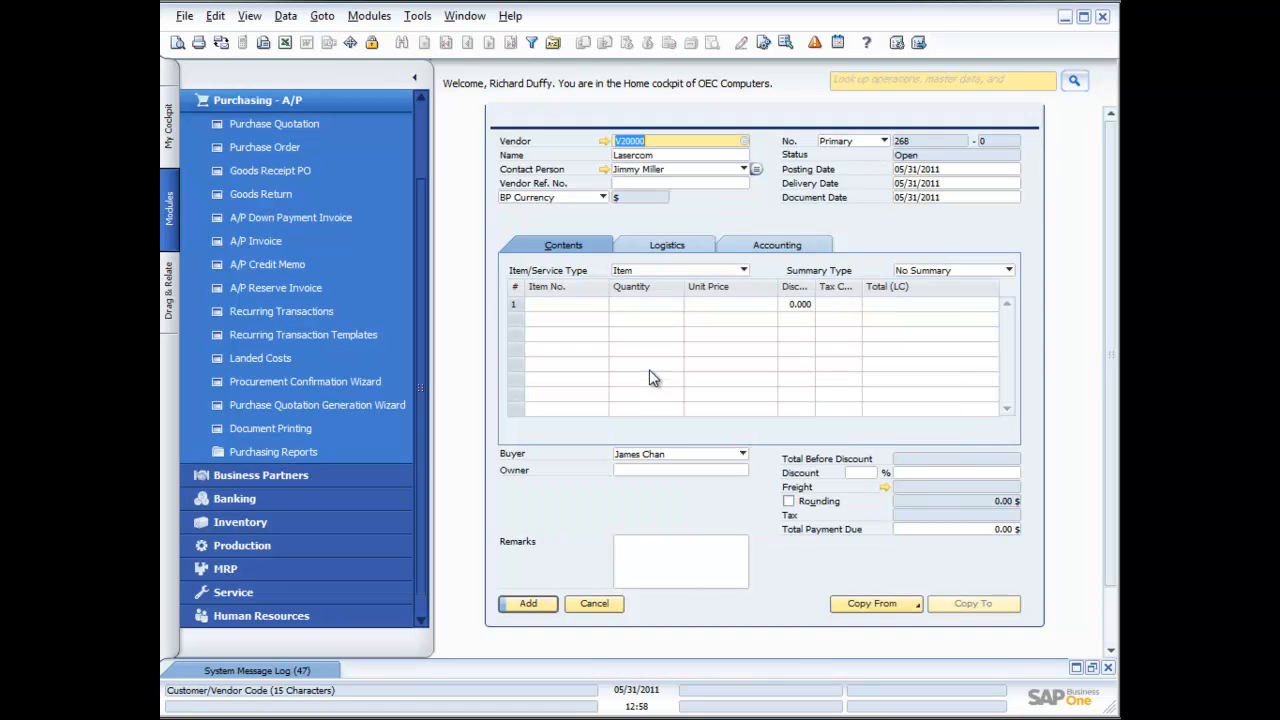
- Add item B10000 to the purchase order's first line with a quantity of 1,000
click(578, 304)
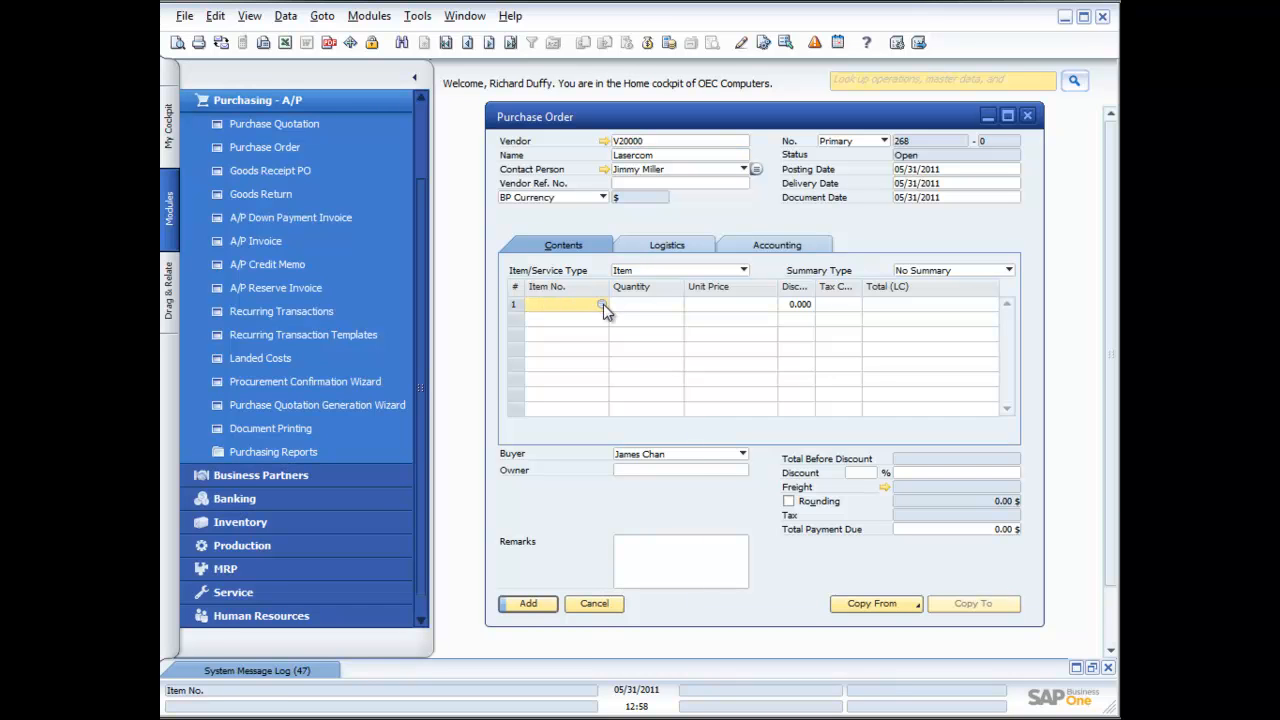
click(602, 304)
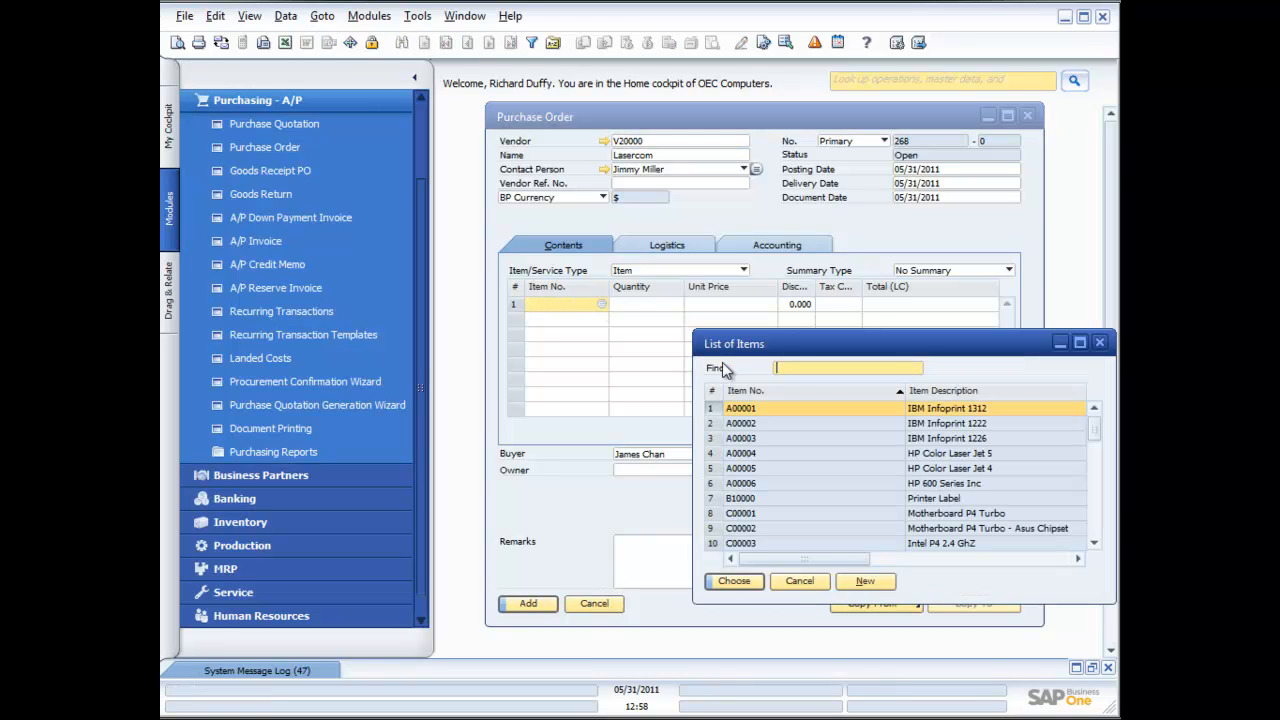
double_click(770, 498)
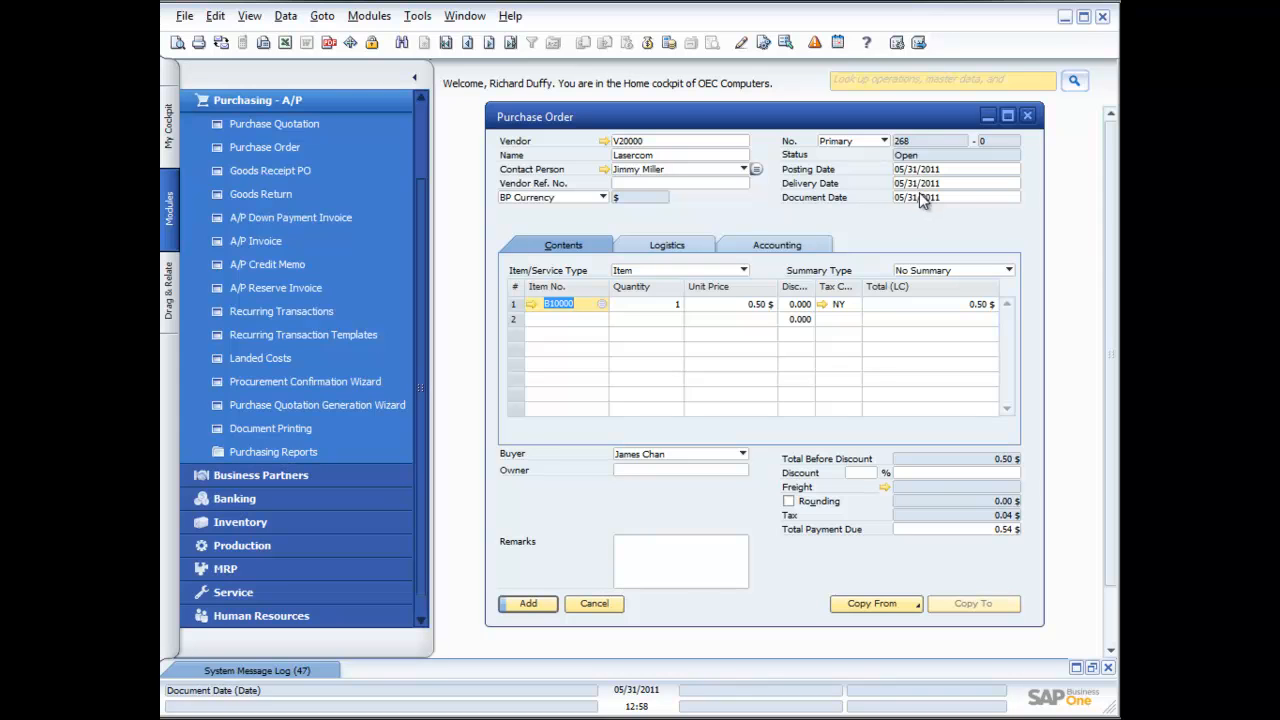
click(650, 307)
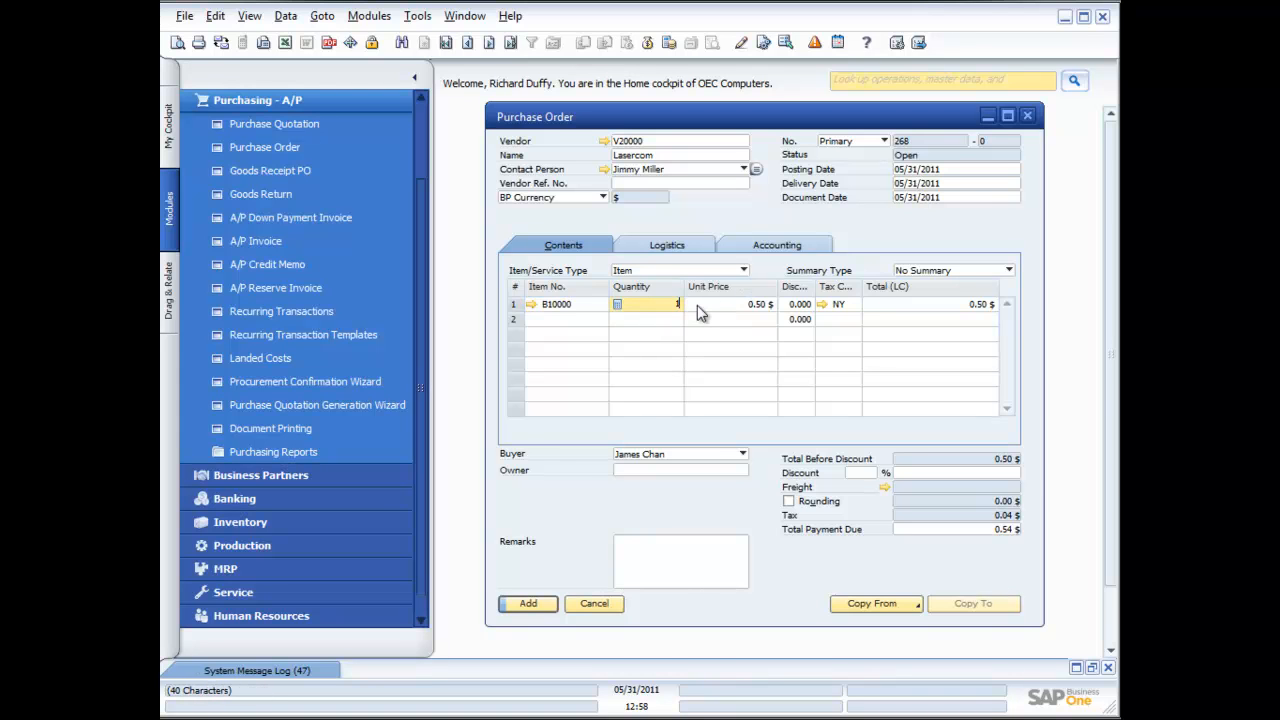
key(Tab)
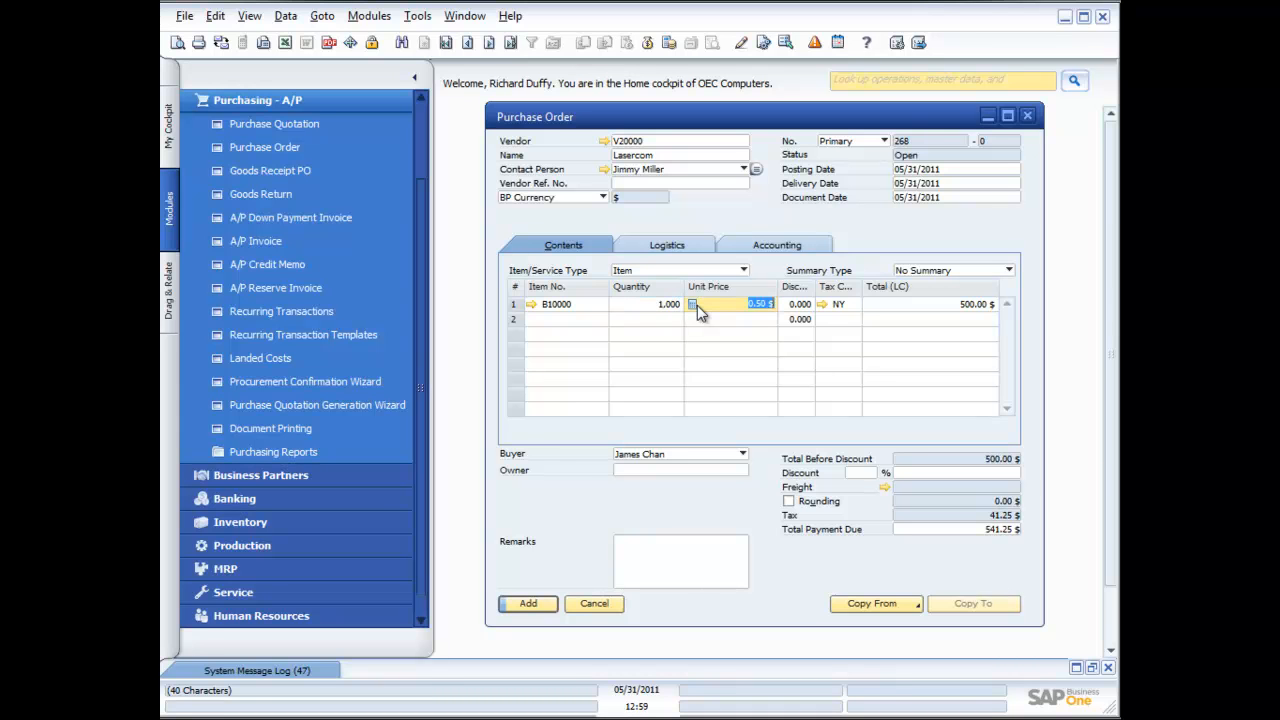
- Review the available sales tax codes and the total for the B10000 order line
click(837, 311)
click(855, 310)
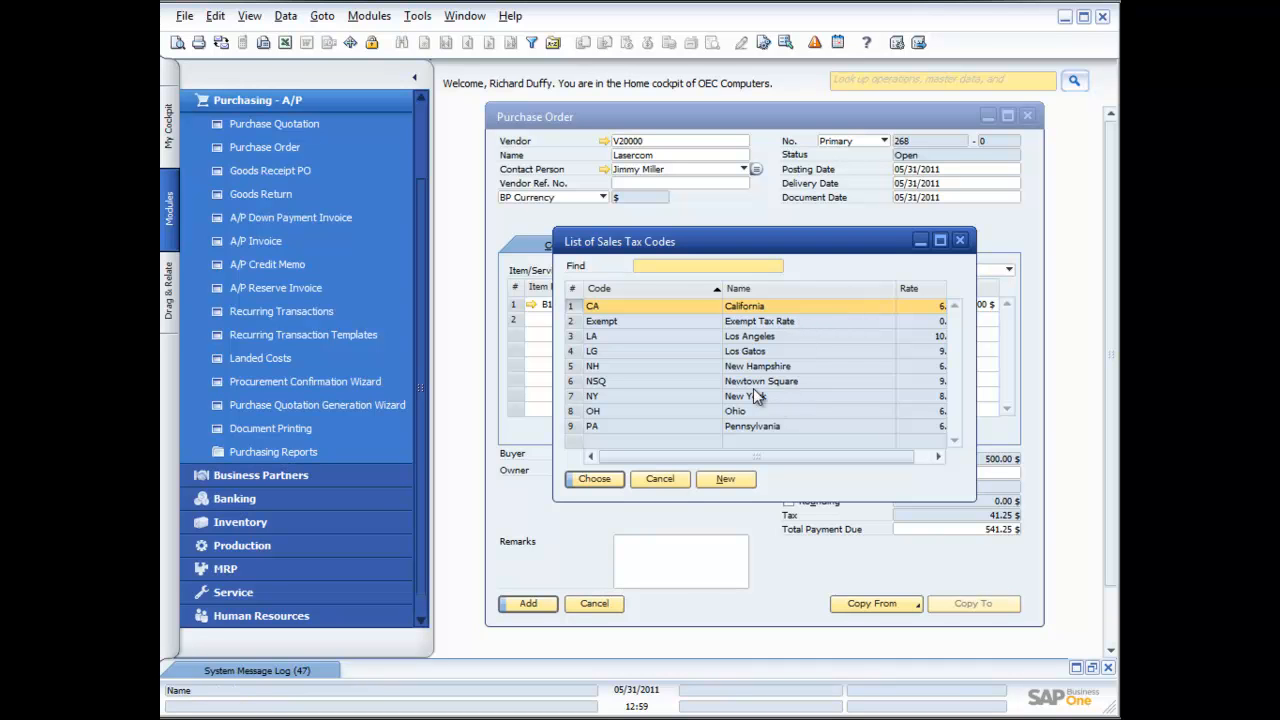
click(660, 479)
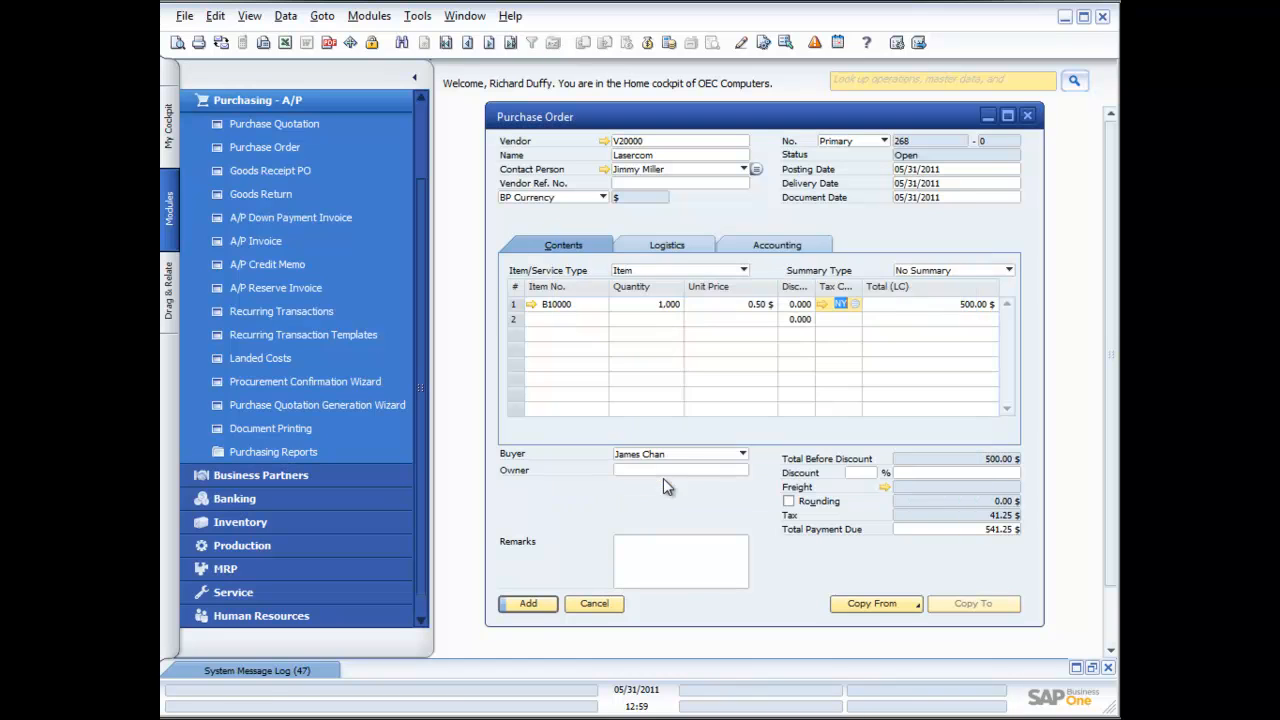
click(940, 303)
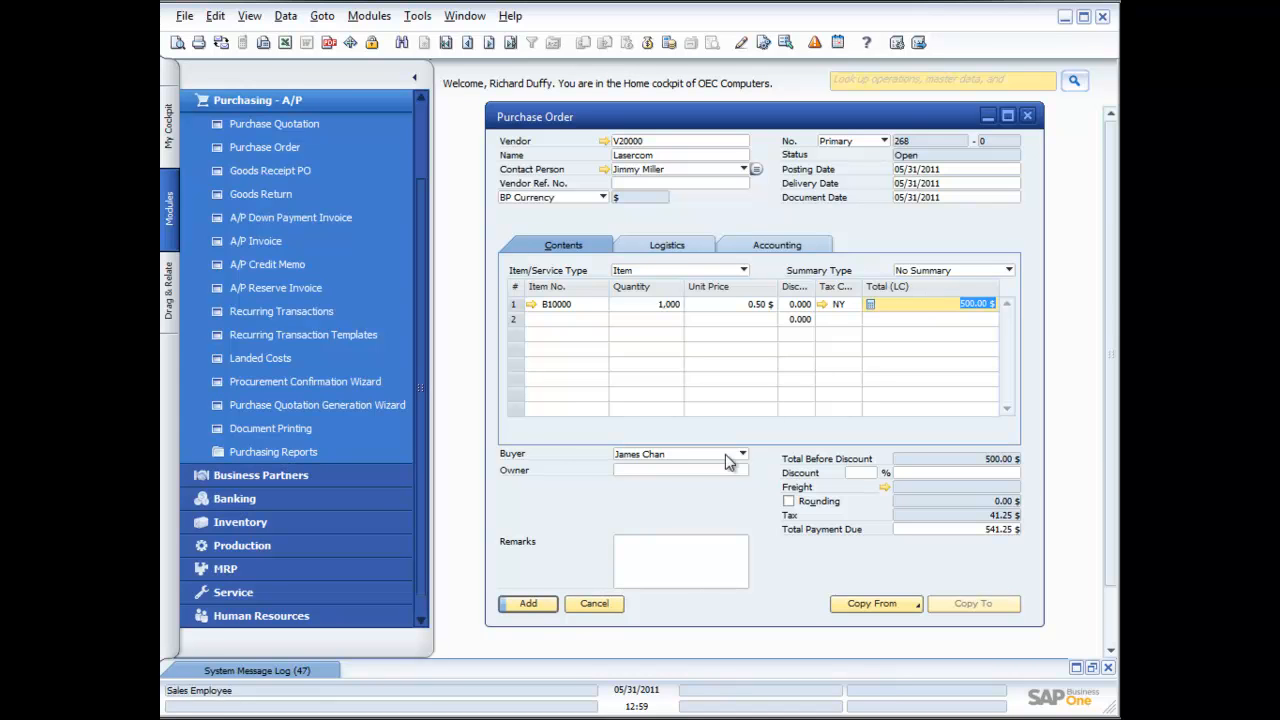
- Add the Lasercom purchase order, recall it as the last record, and preview its printed document
click(528, 603)
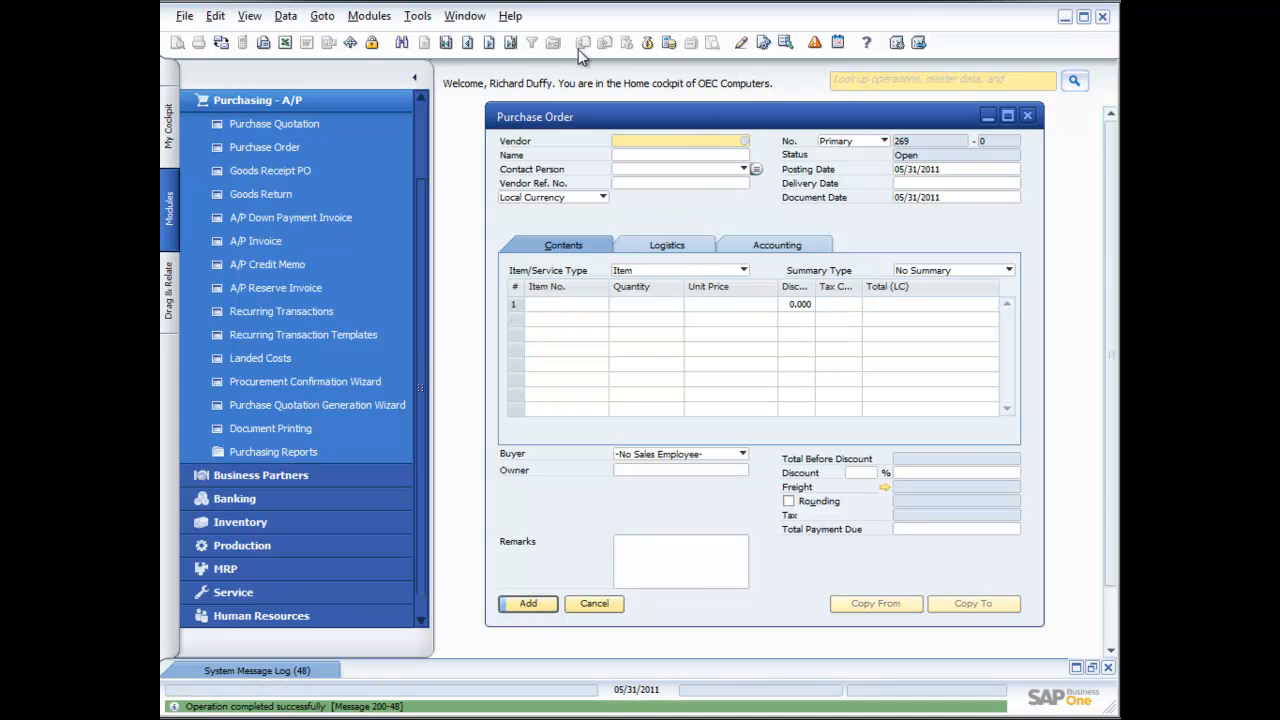
click(510, 45)
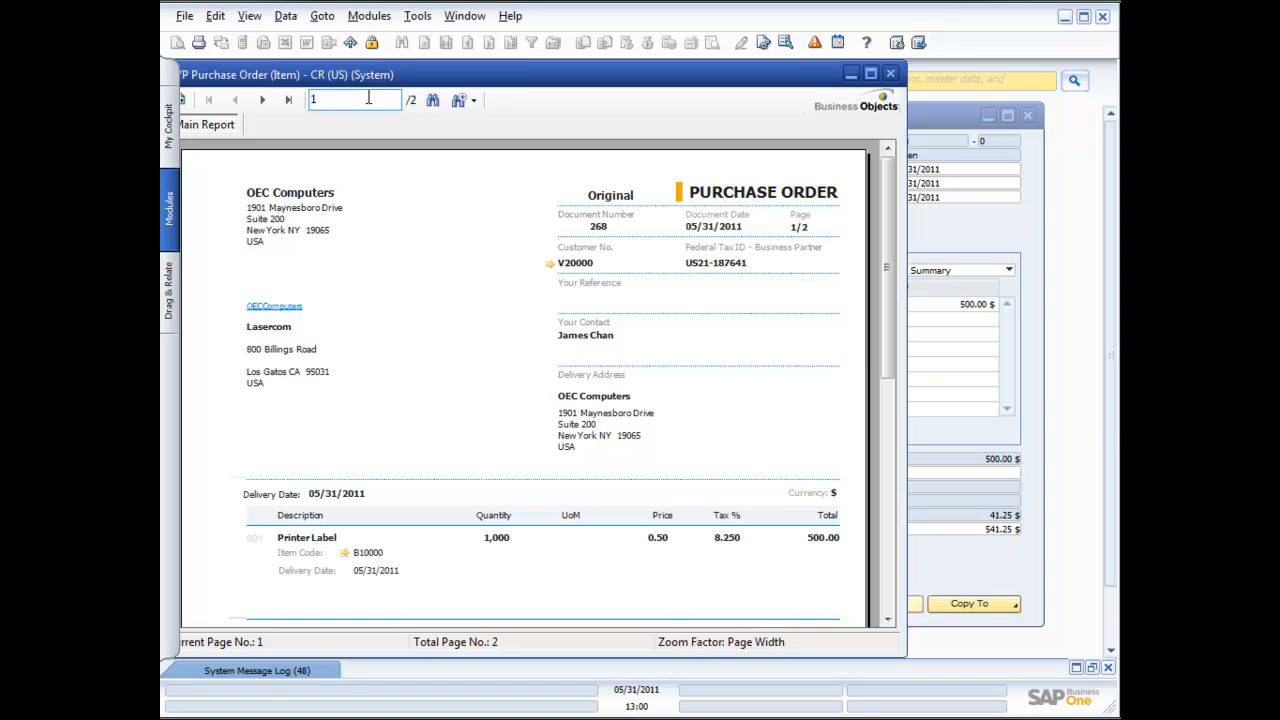
click(891, 75)
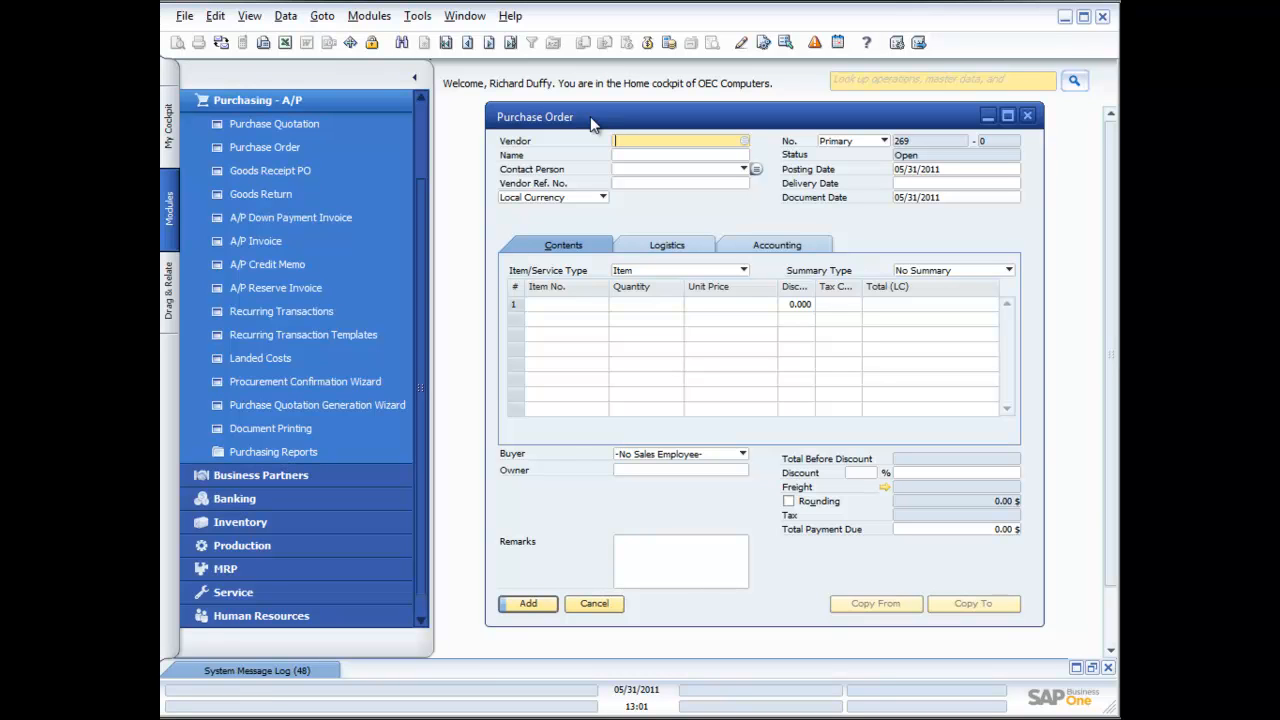
- Start a new purchase order for vendor V23000 and set its Item/Service Type to Service
click(744, 140)
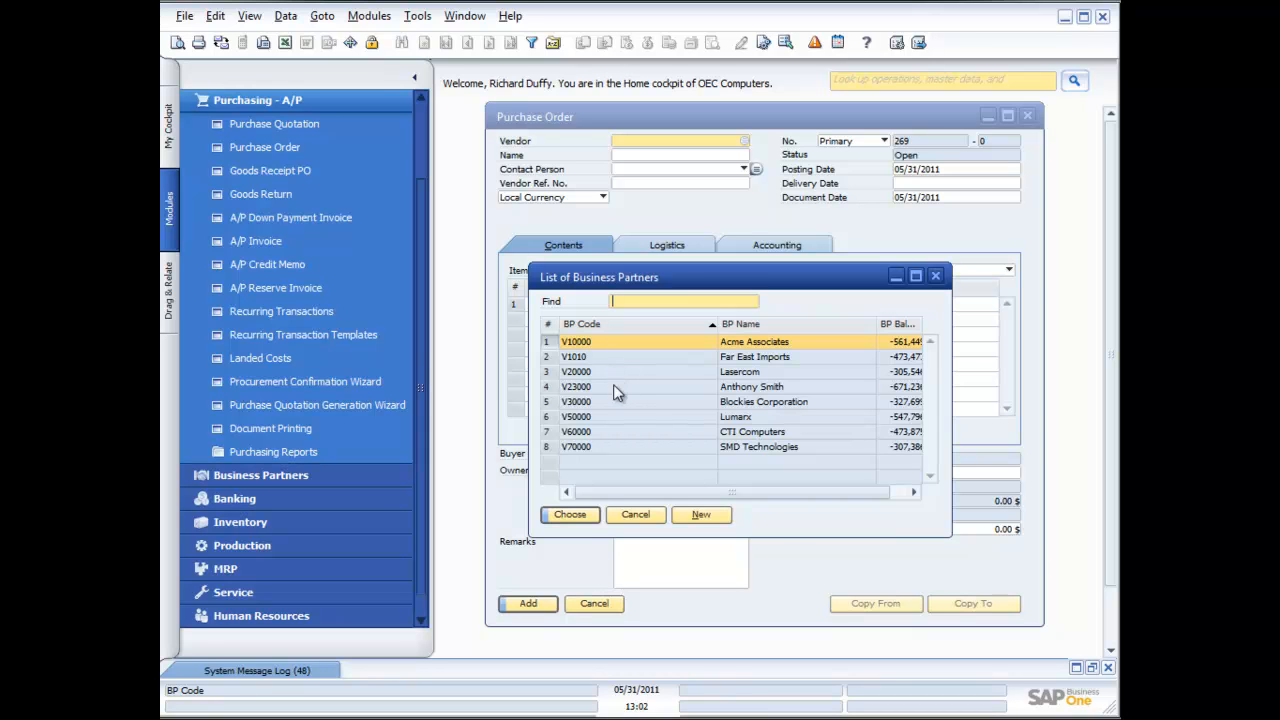
double_click(615, 386)
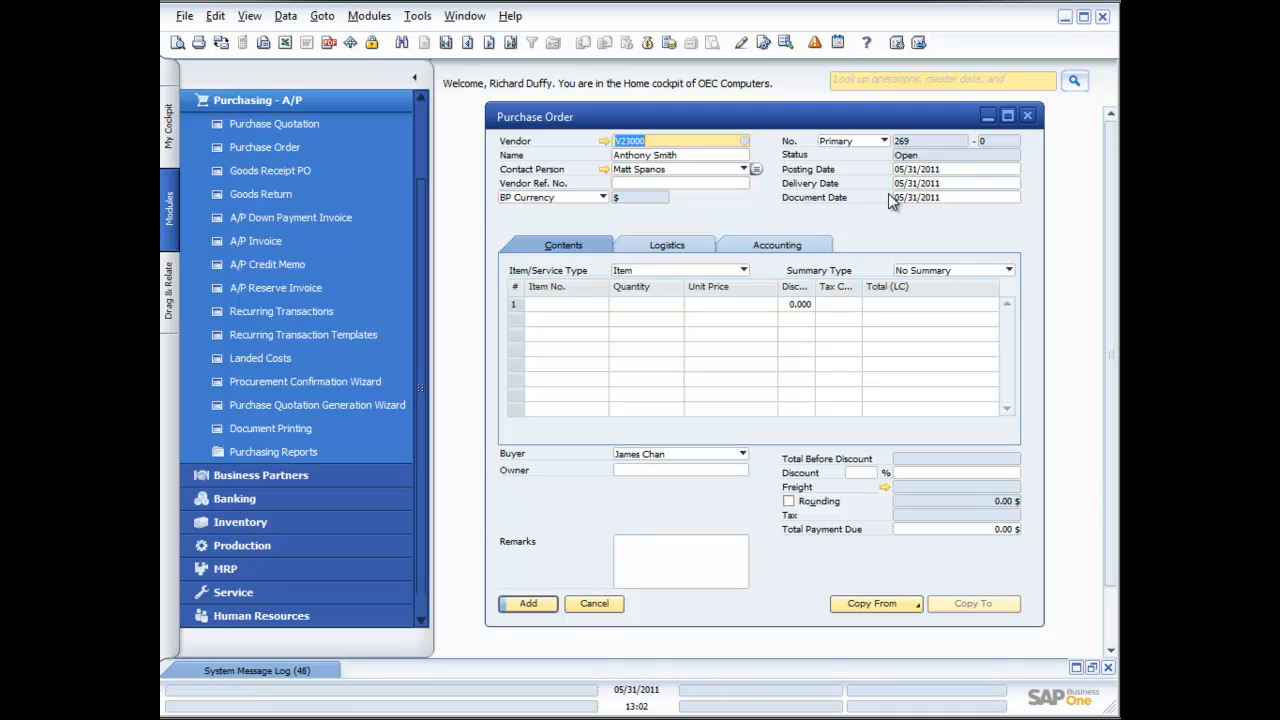
click(743, 273)
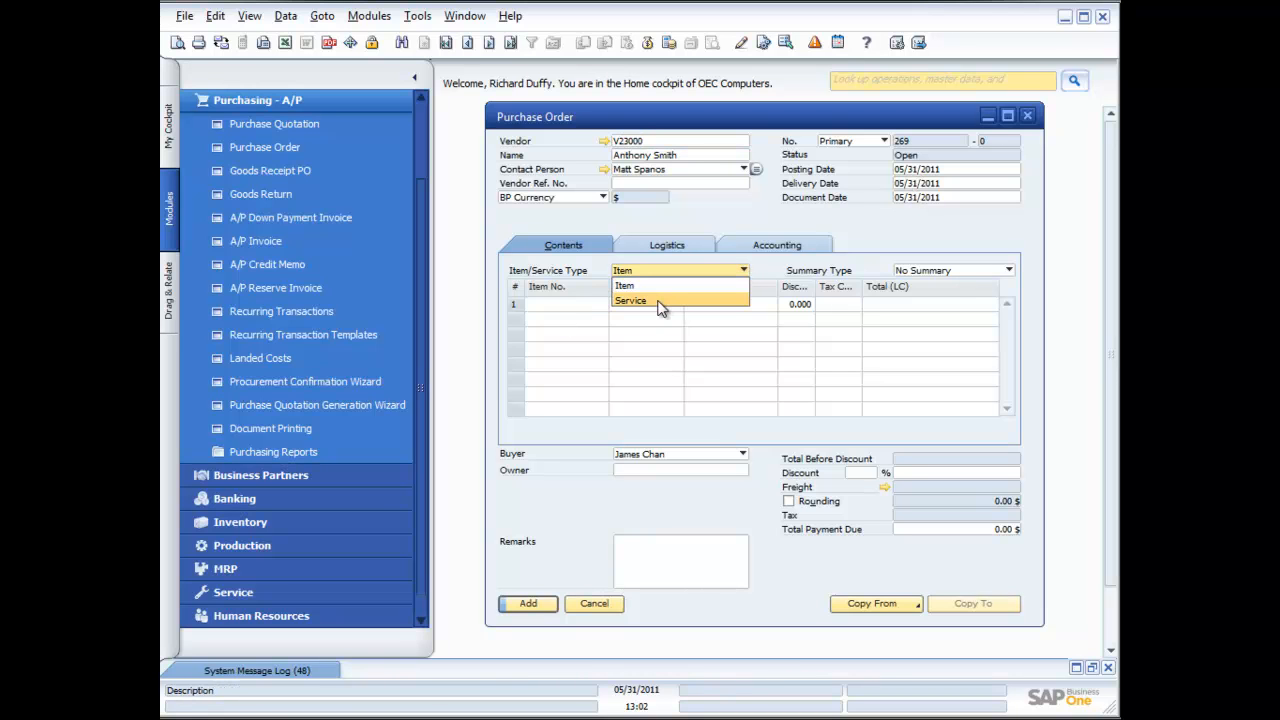
click(660, 301)
click(740, 269)
click(740, 284)
click(742, 271)
click(706, 294)
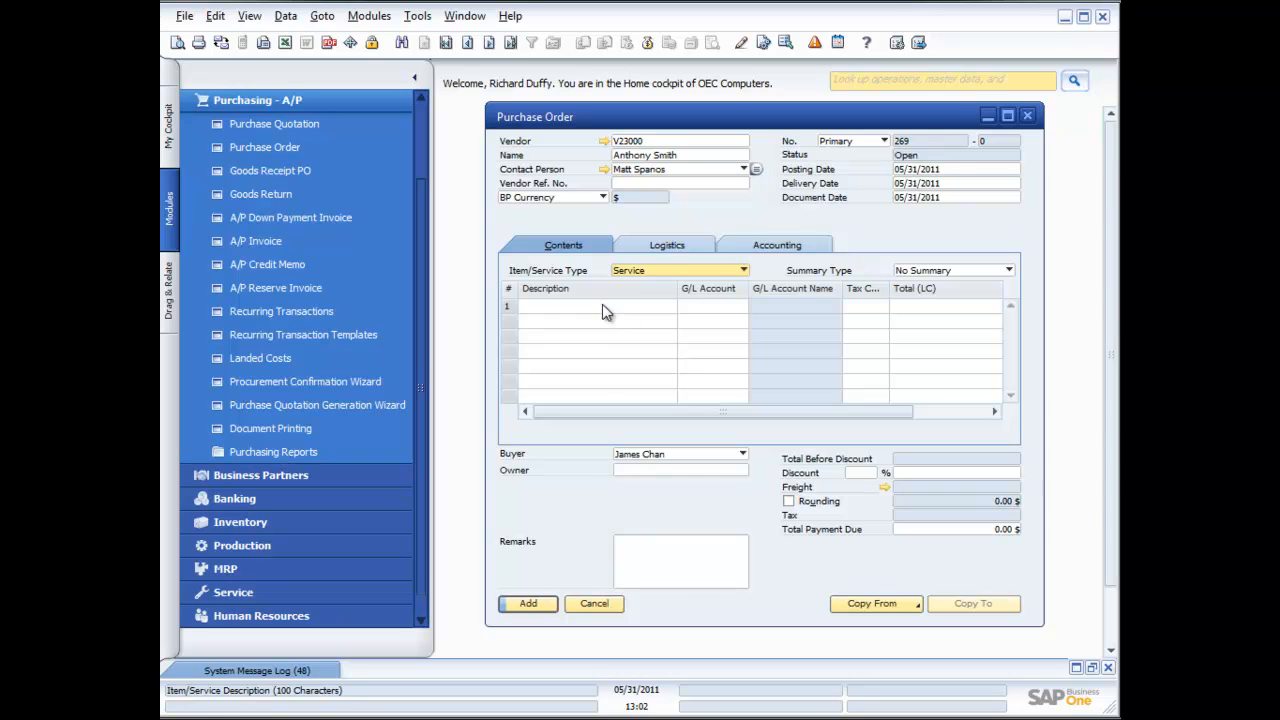
- Describe the first service line as "Installation of printers" and assign it the Other Professional Fees (HO, USA, GA) G/L account
click(604, 306)
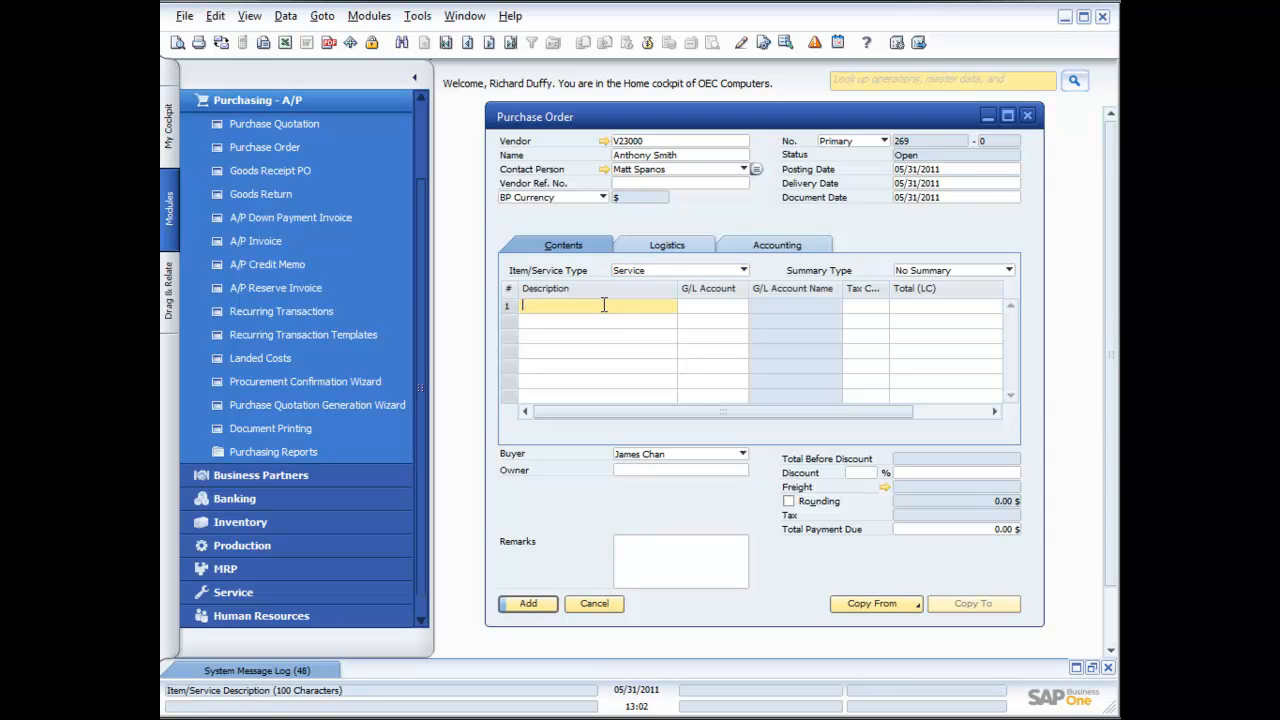
text(Installation of printers)
click(693, 308)
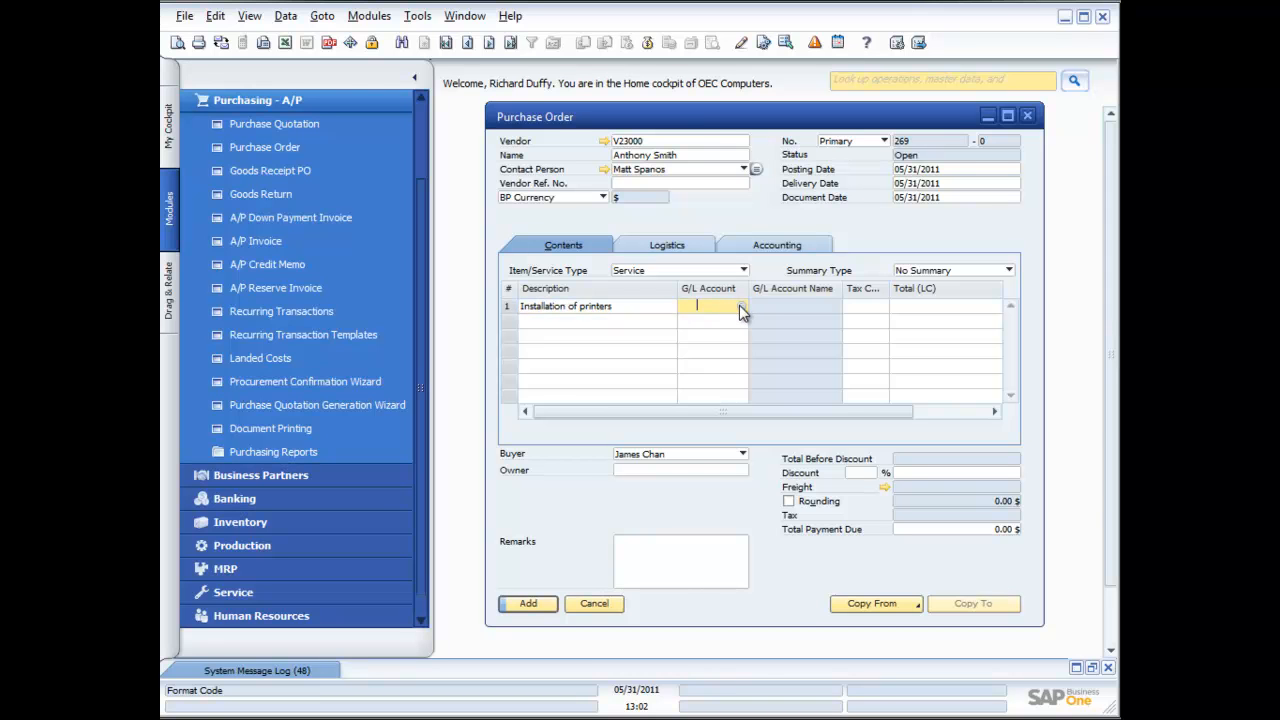
click(741, 307)
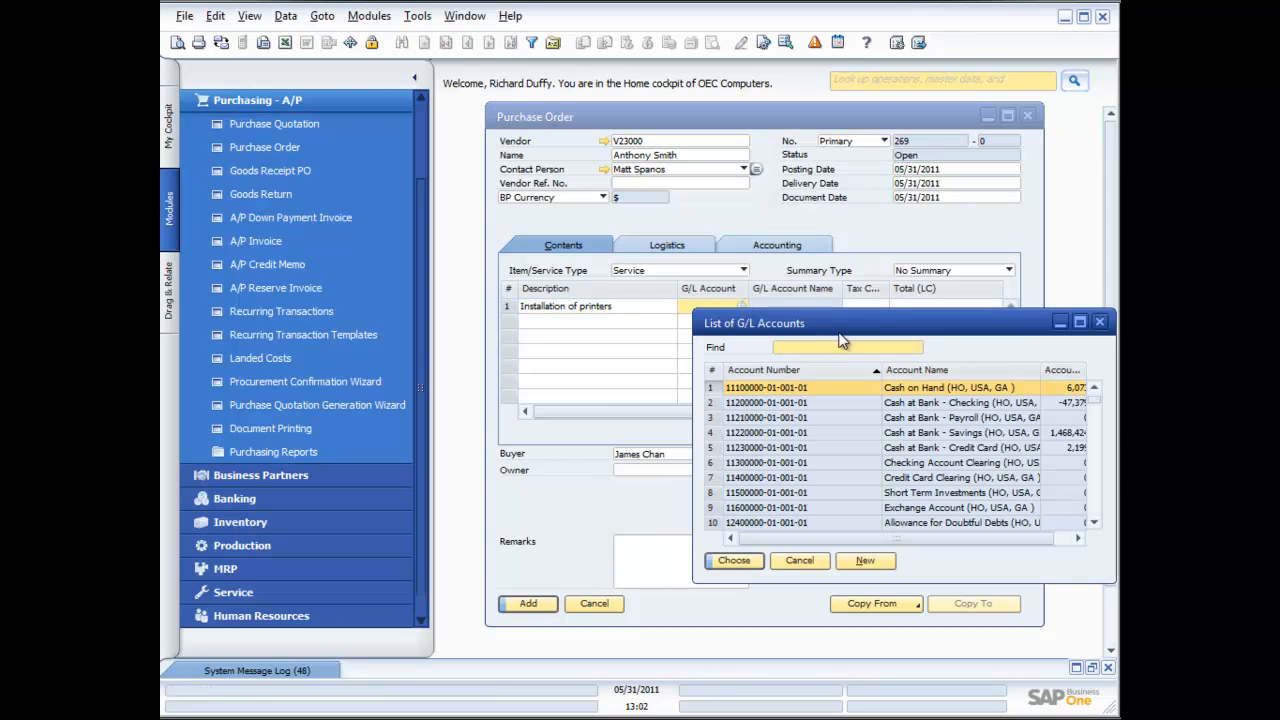
drag(1094, 402, 1098, 484)
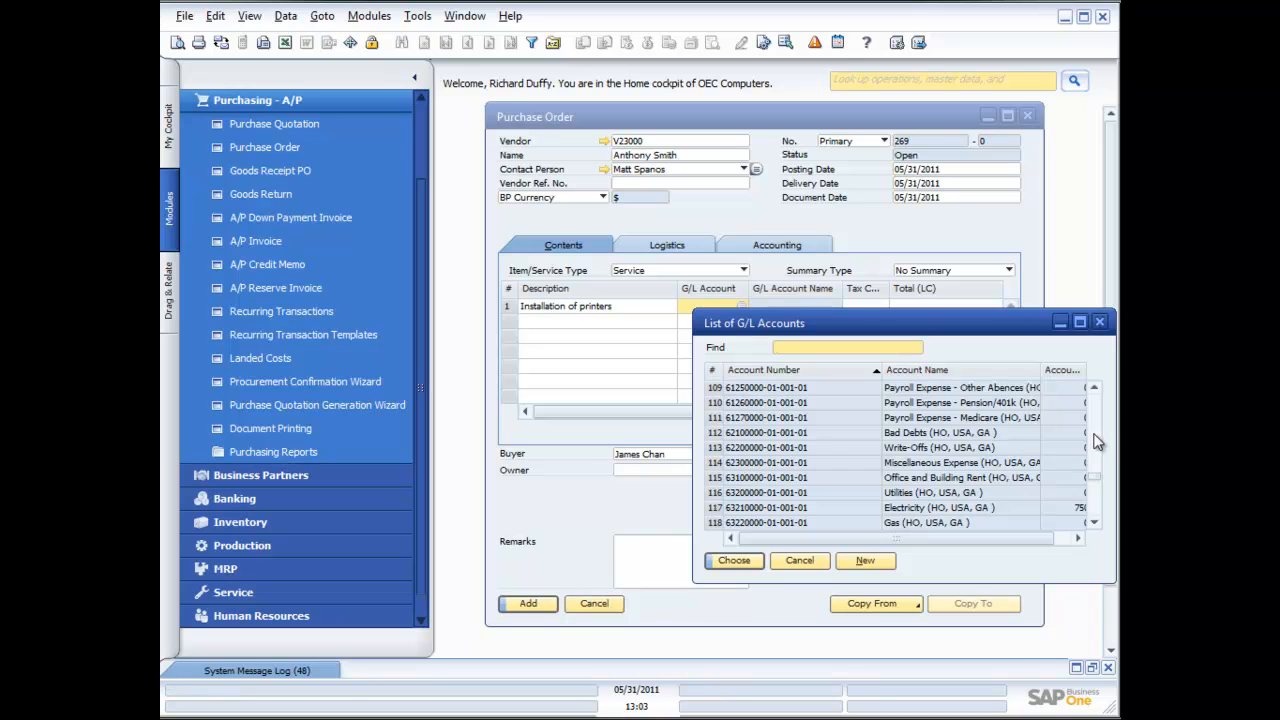
click(1094, 389)
click(1094, 389)
click(1094, 389)
click(1094, 389)
click(1094, 389)
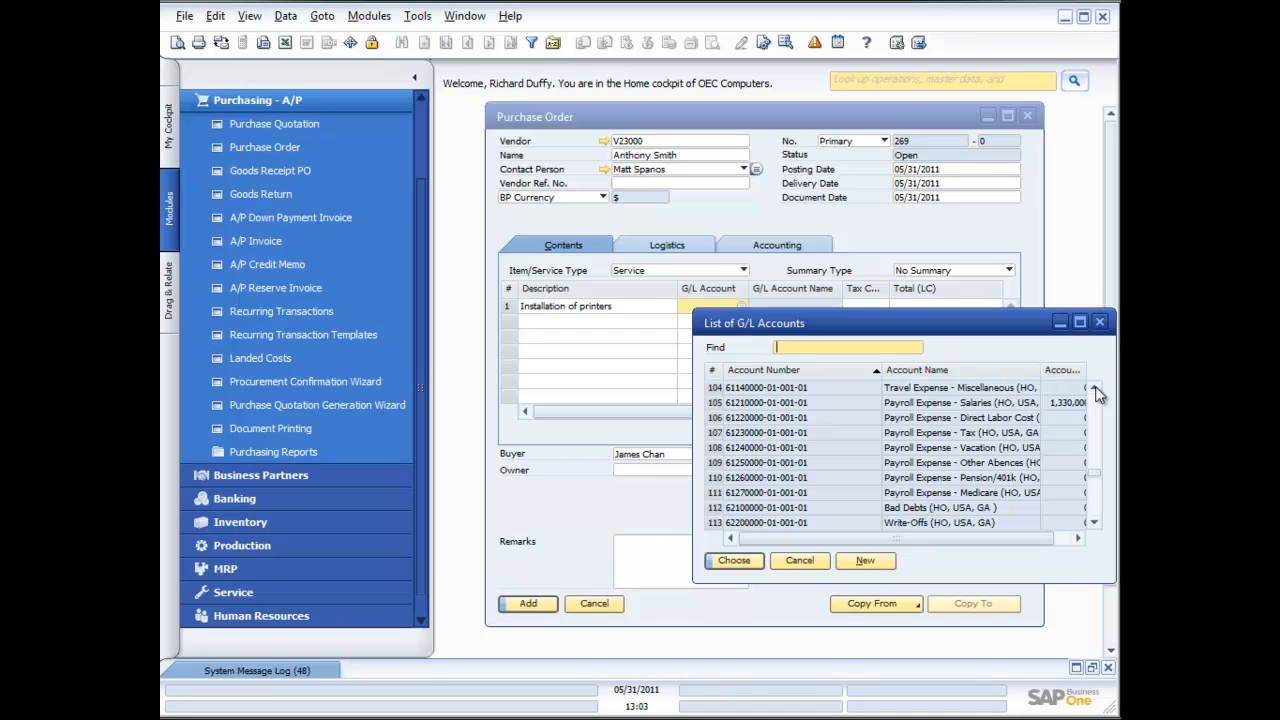
click(1094, 389)
click(1094, 389)
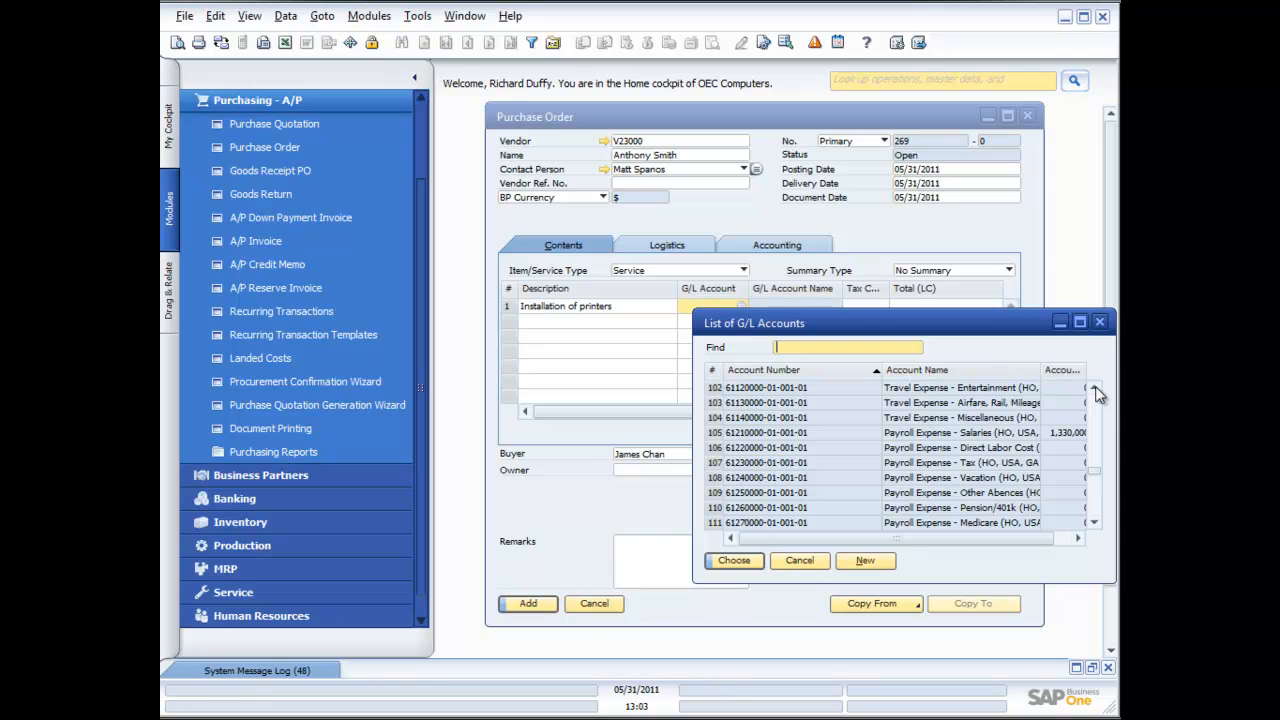
click(1094, 389)
click(1094, 389)
scroll(955, 500, down, 13)
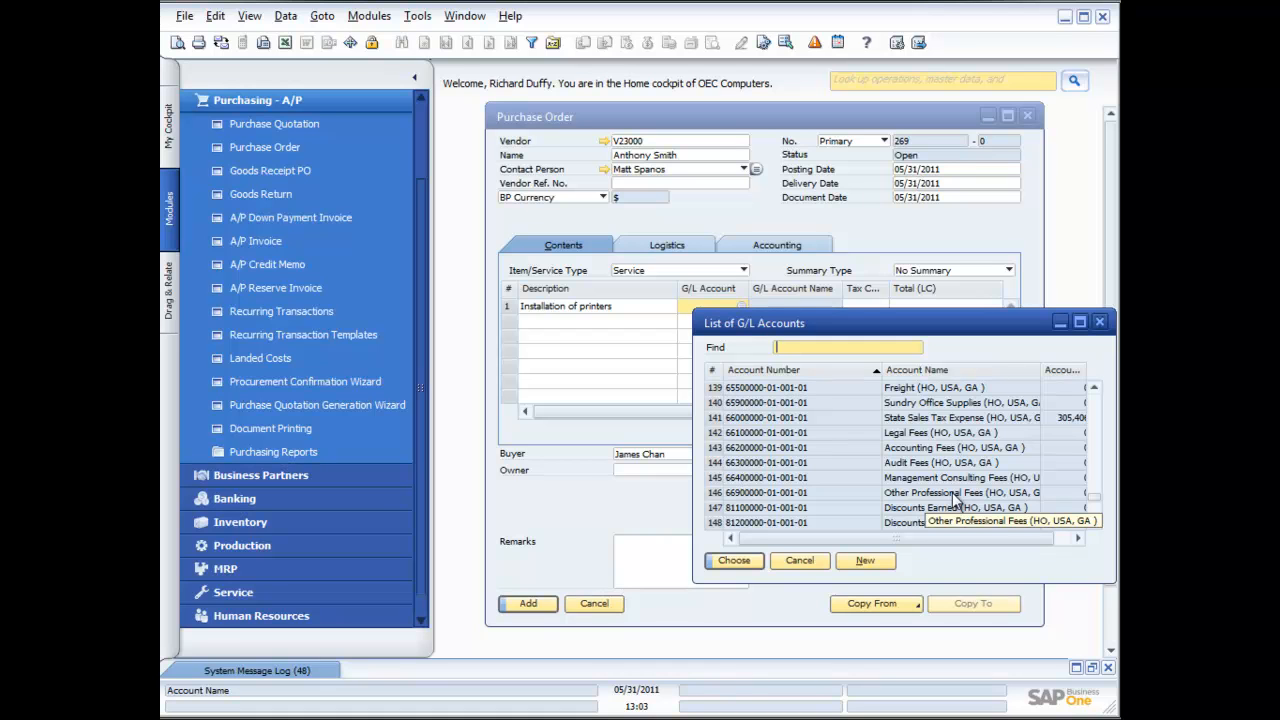
click(955, 492)
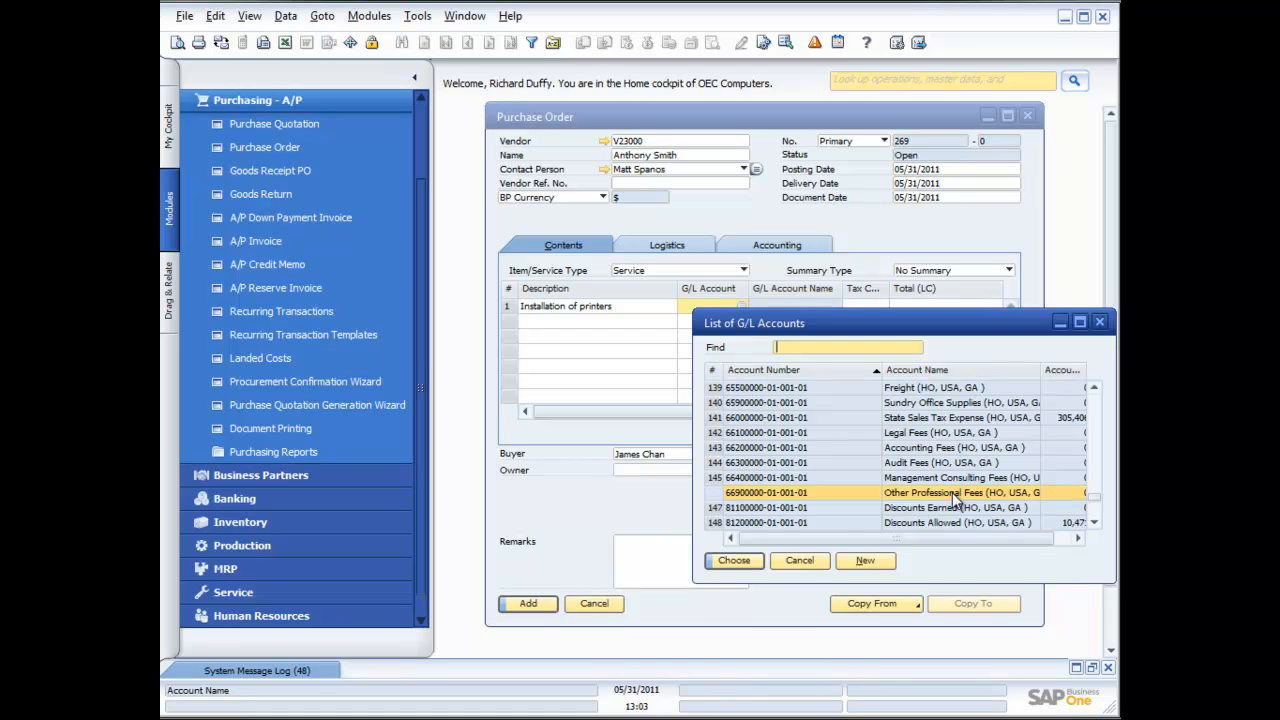
double_click(955, 492)
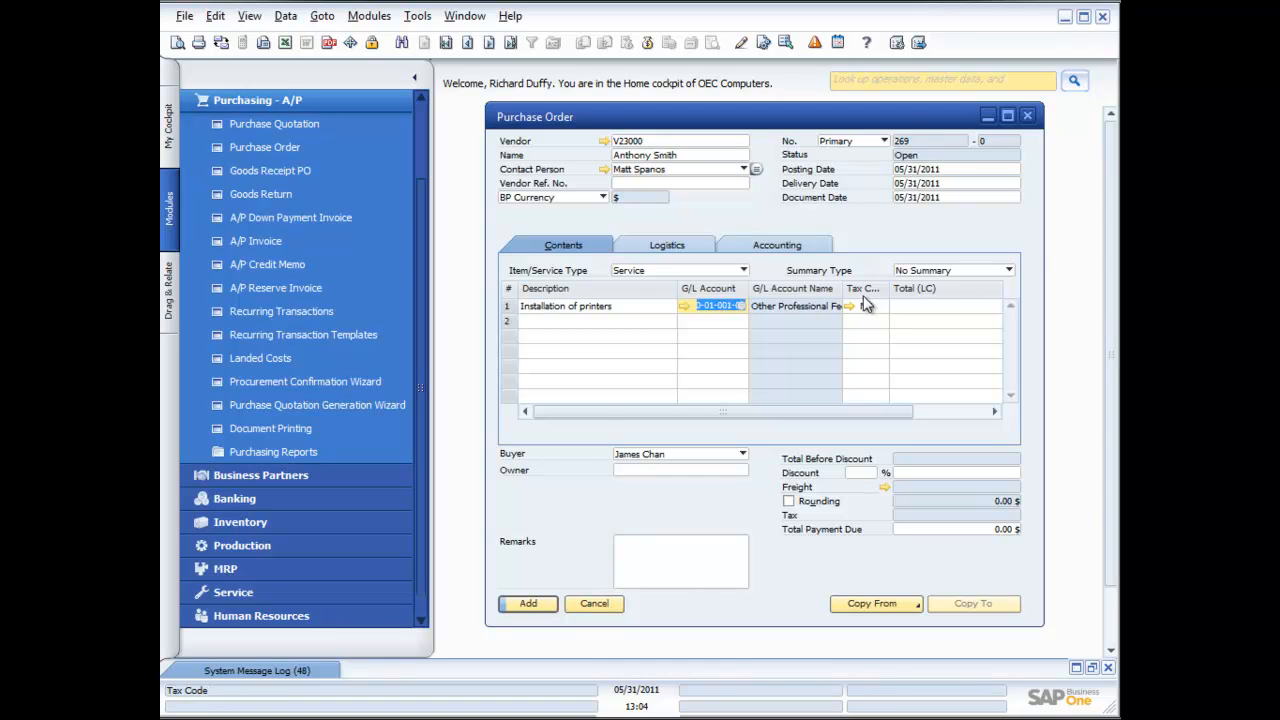
- Set the service line's total to 100.00 and enter remarks requesting installation as per standard process, with a contact to call for details
click(922, 306)
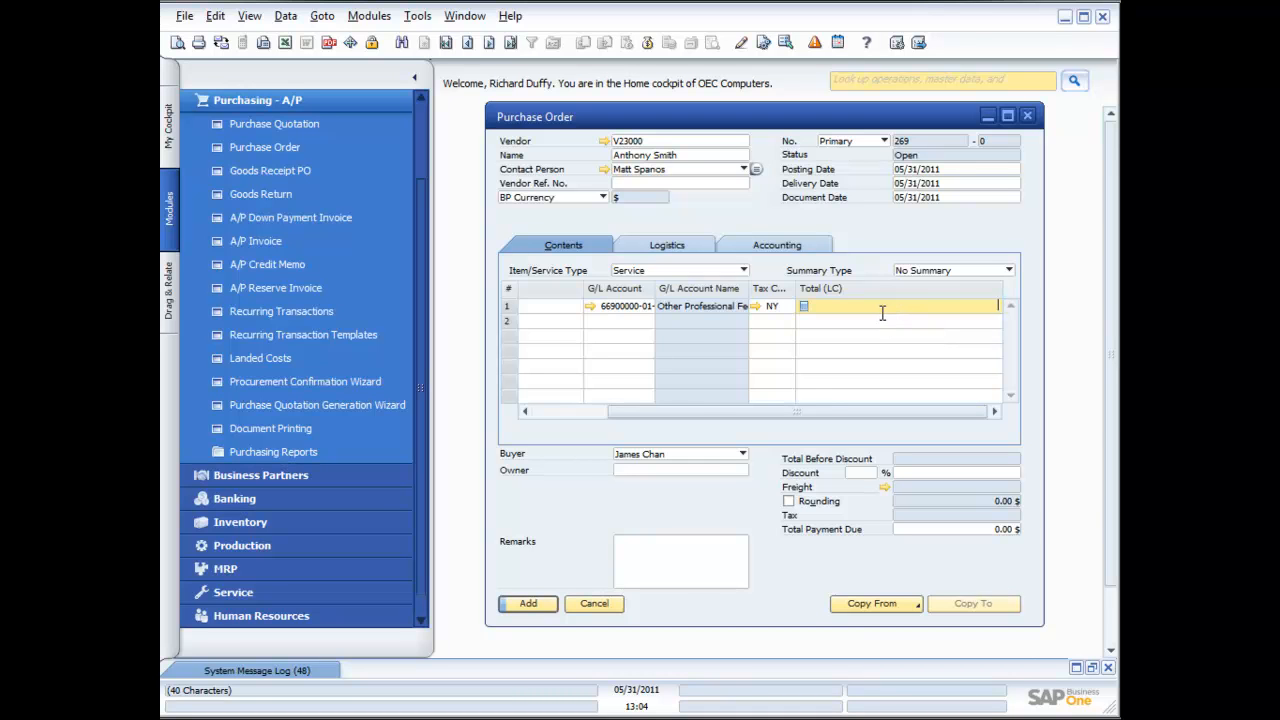
text(100.00)
key(Tab)
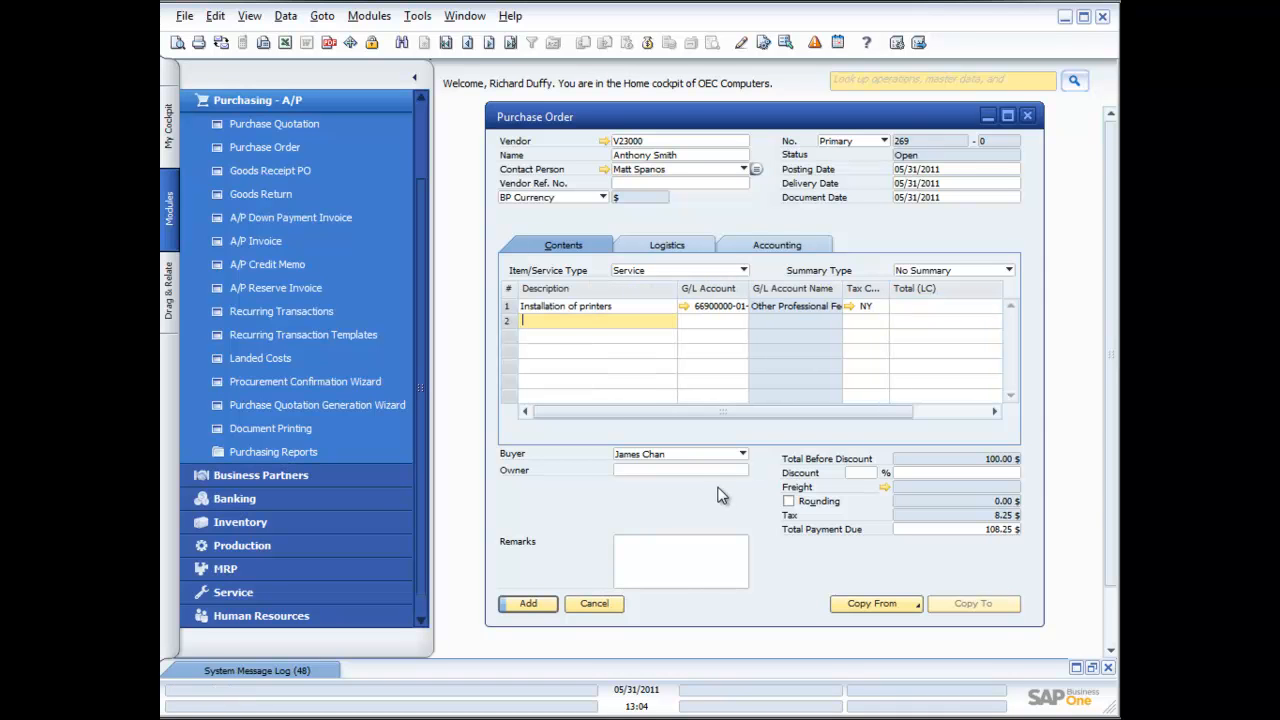
click(671, 544)
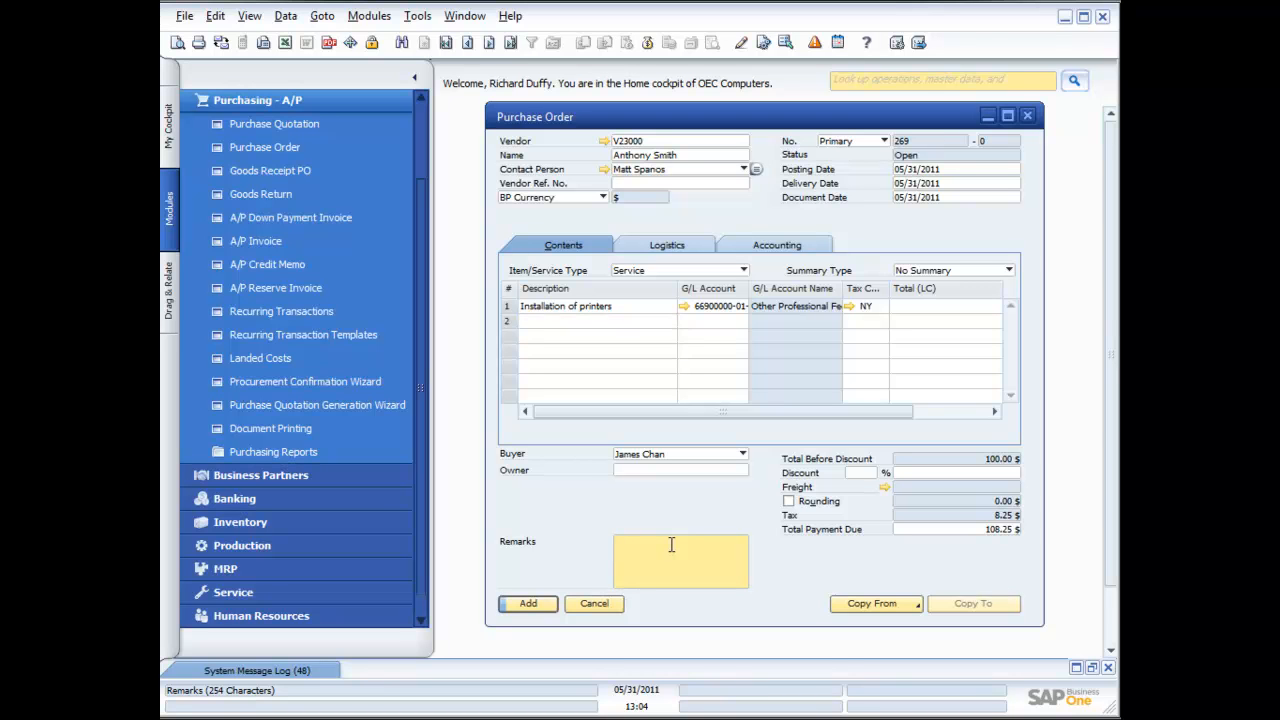
text(Please install as per standard process. Call Richard for details)
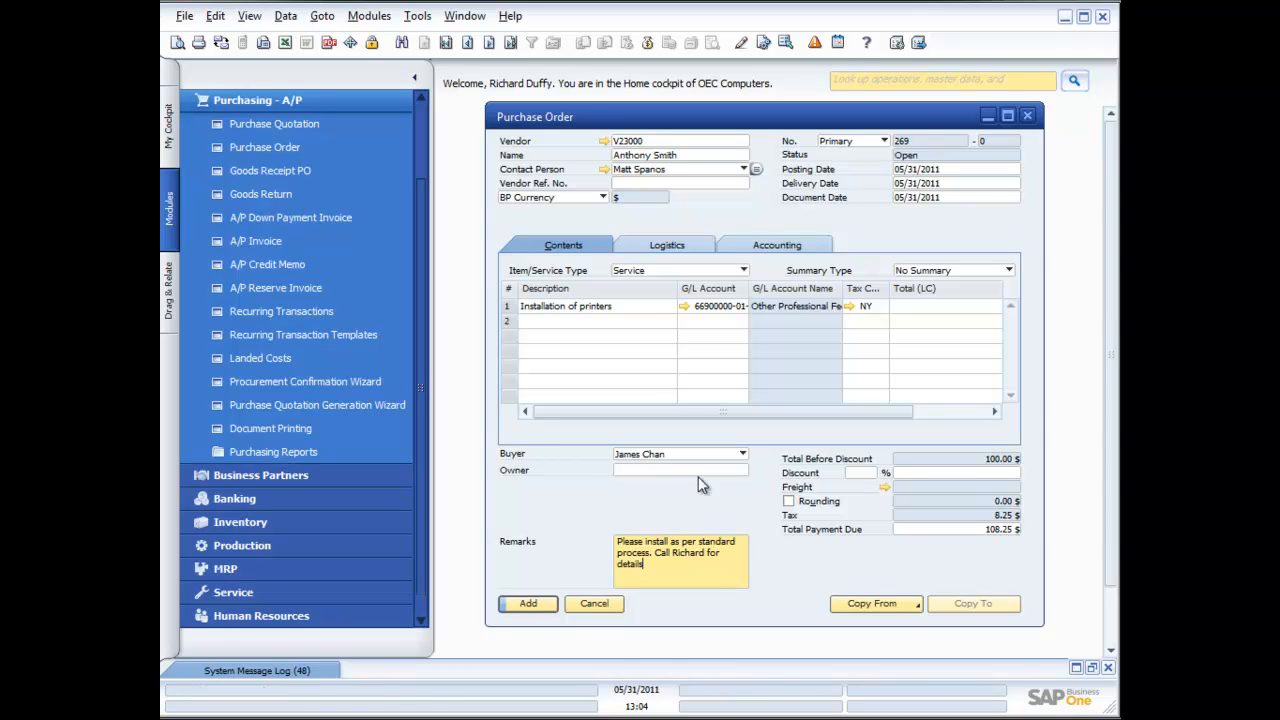
- Check the row actions available for the installation line, add the service purchase order, and close the form
right_click(630, 308)
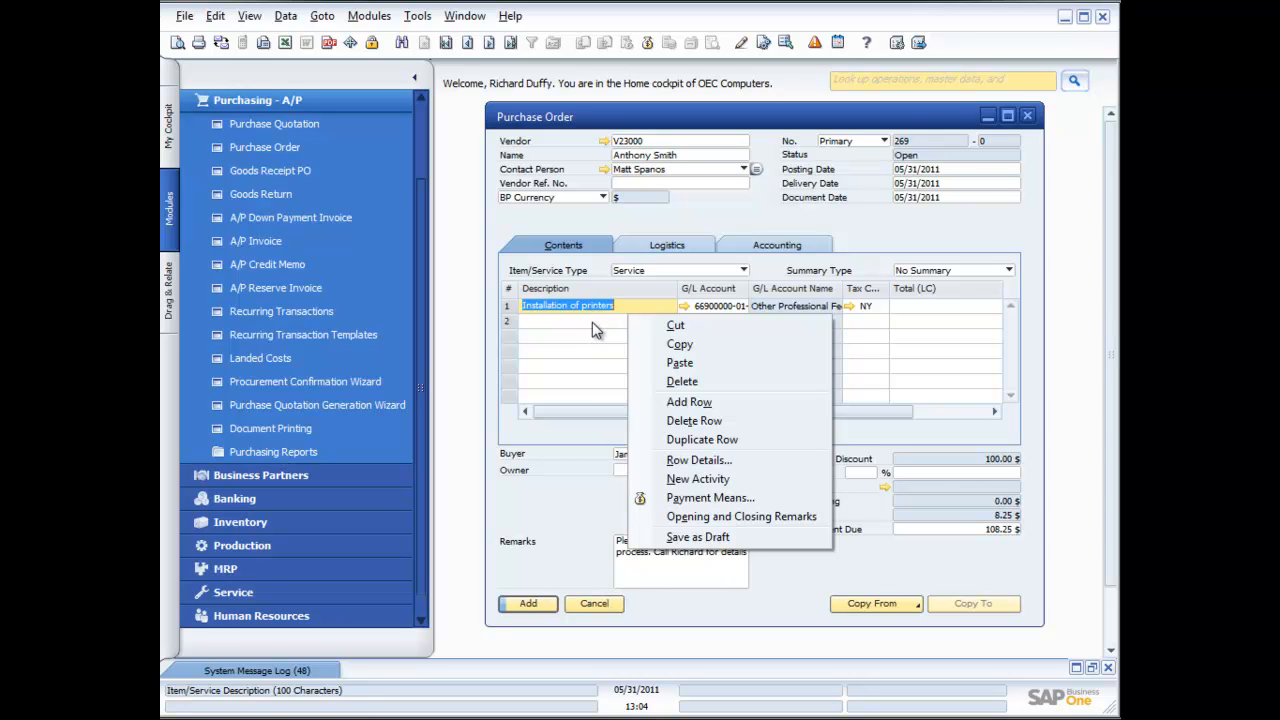
click(632, 305)
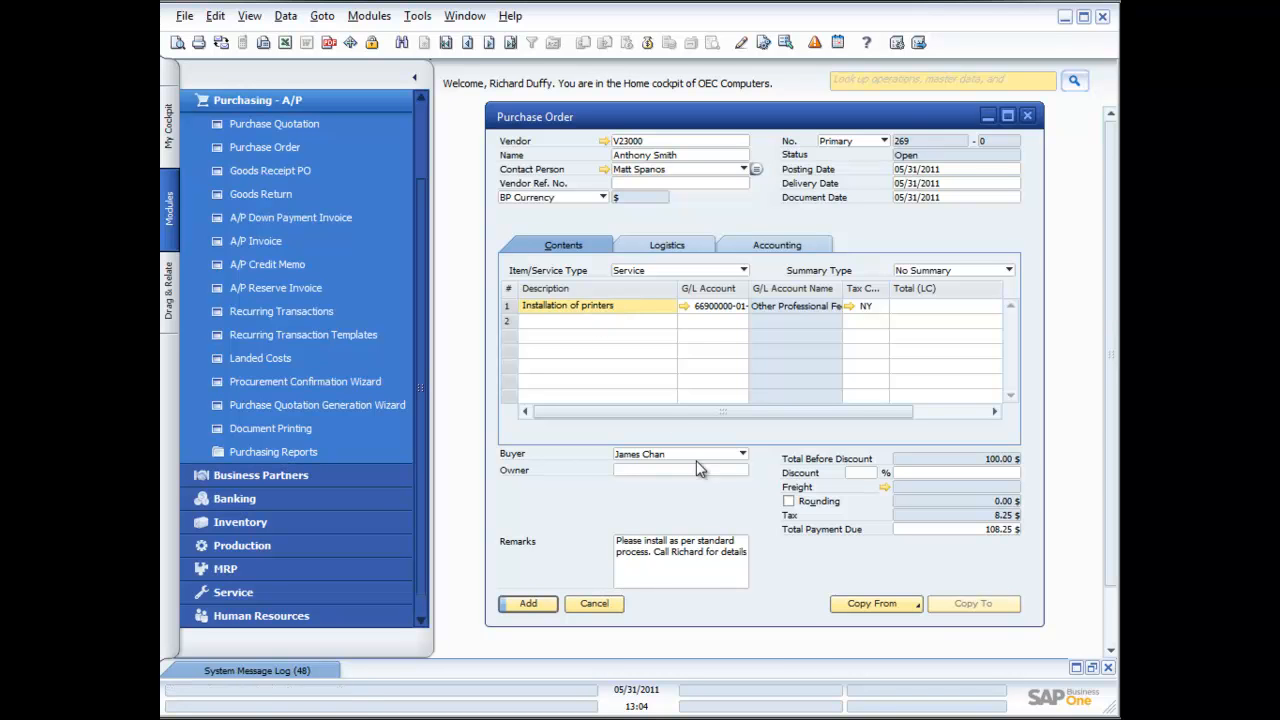
click(526, 603)
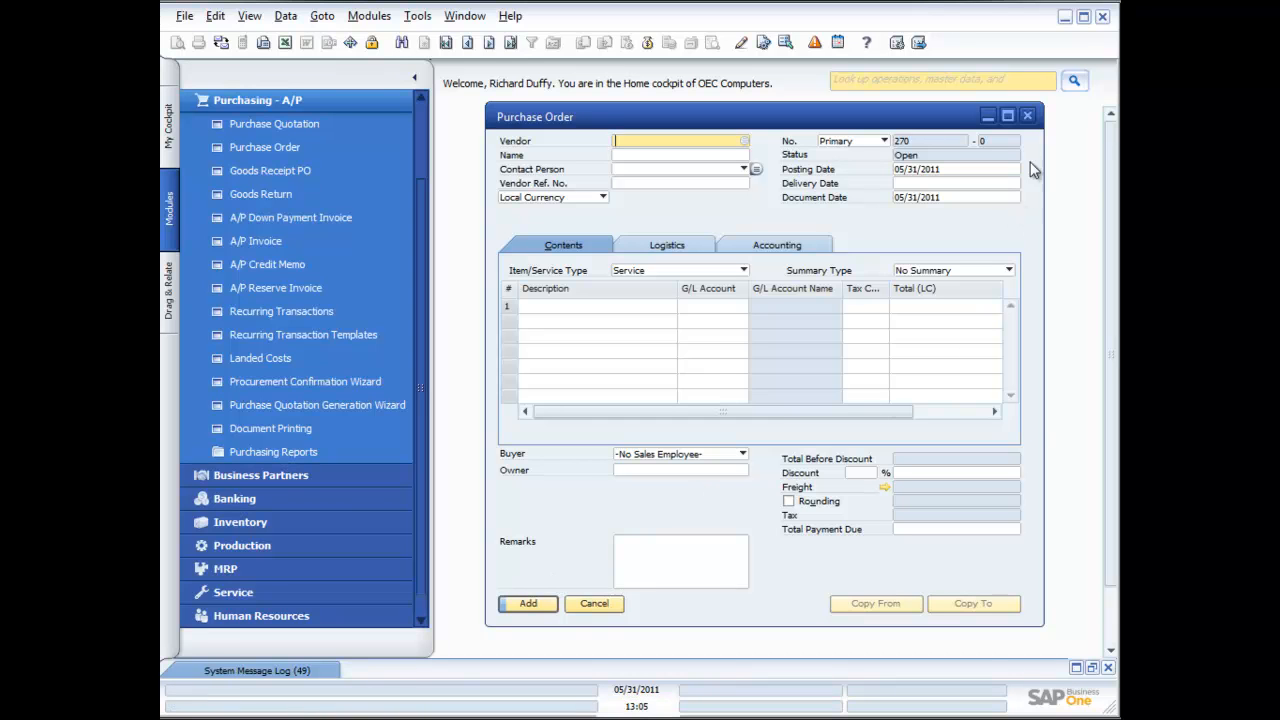
click(1028, 116)
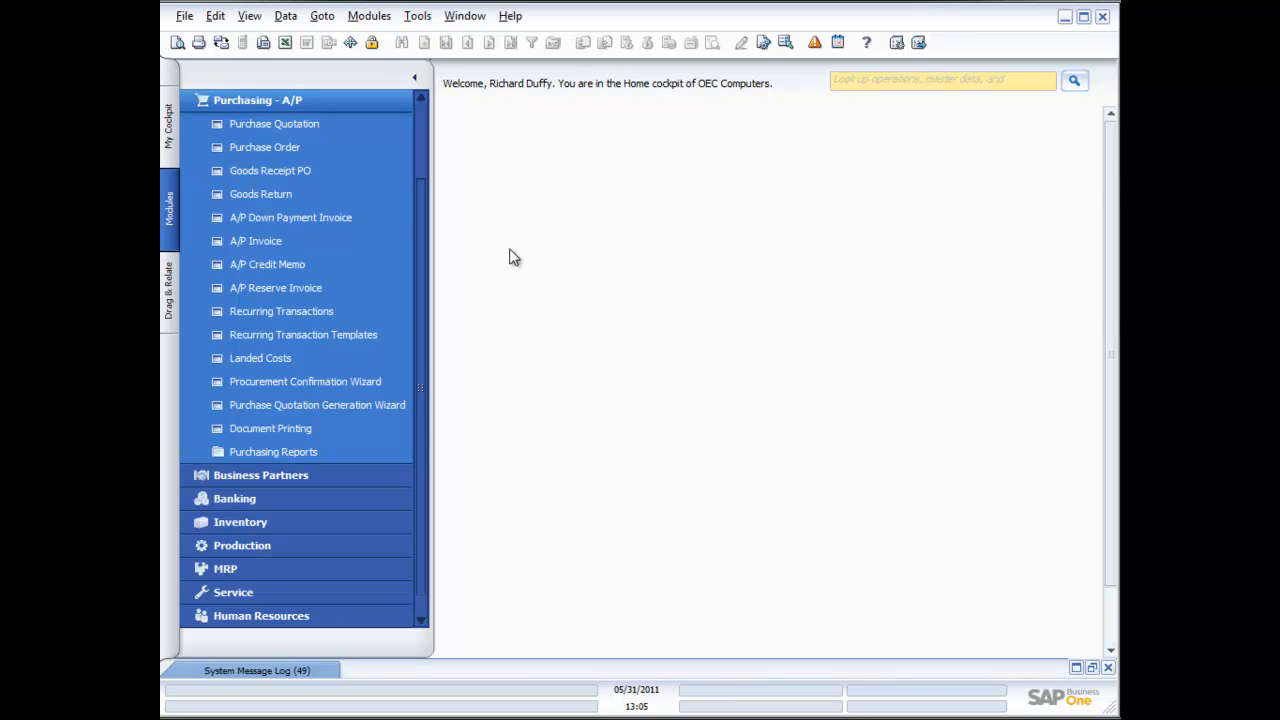
- Reopen the Lasercom purchase order for item B10000 and copy it to a Goods Receipt PO
click(270, 170)
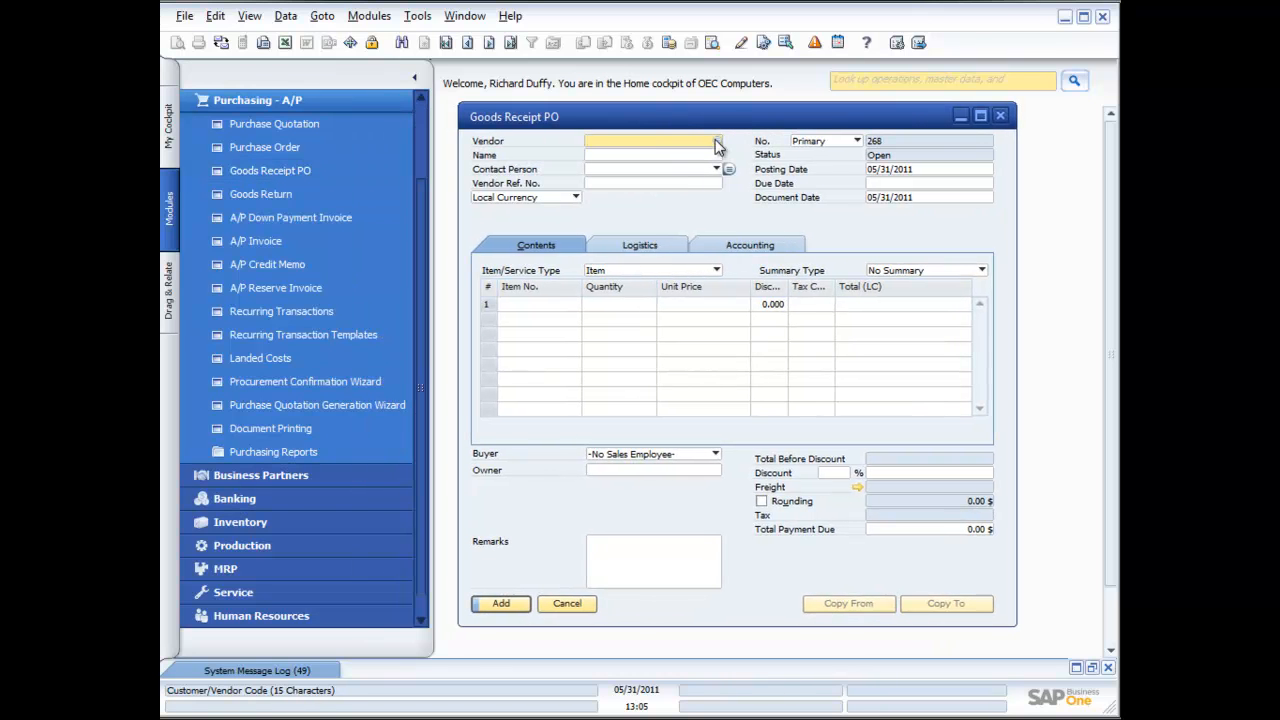
click(999, 116)
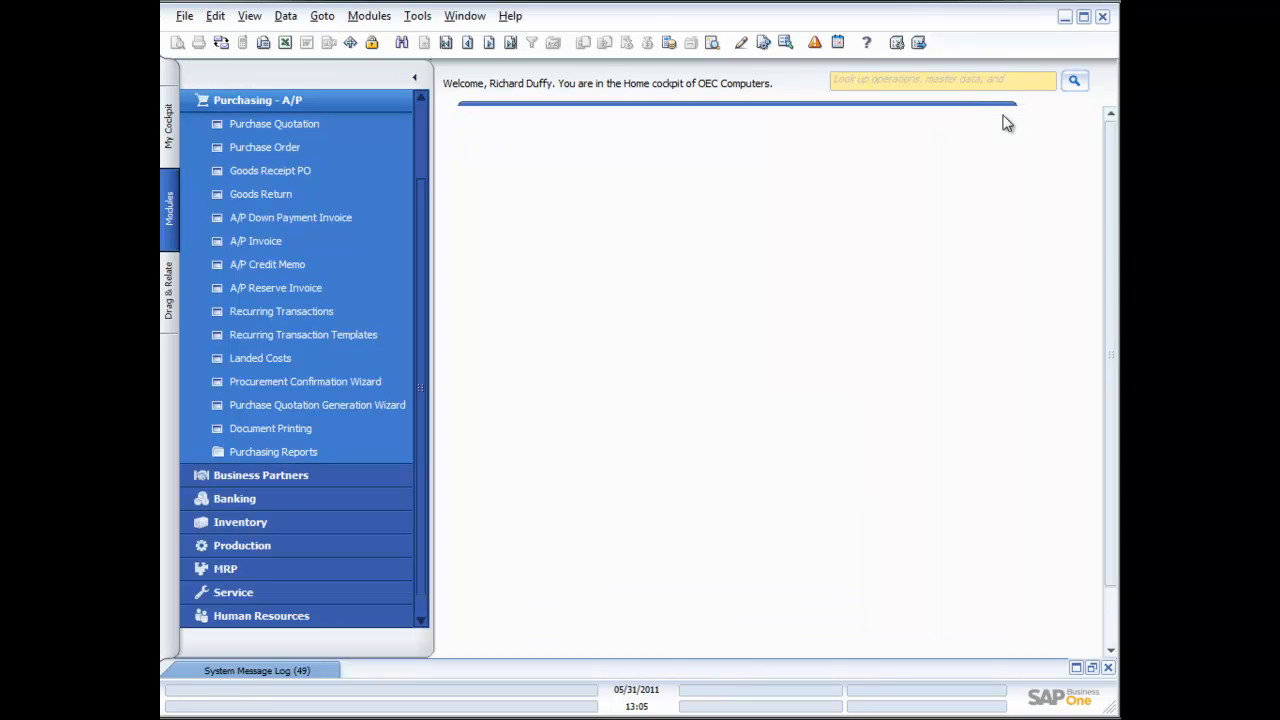
click(253, 146)
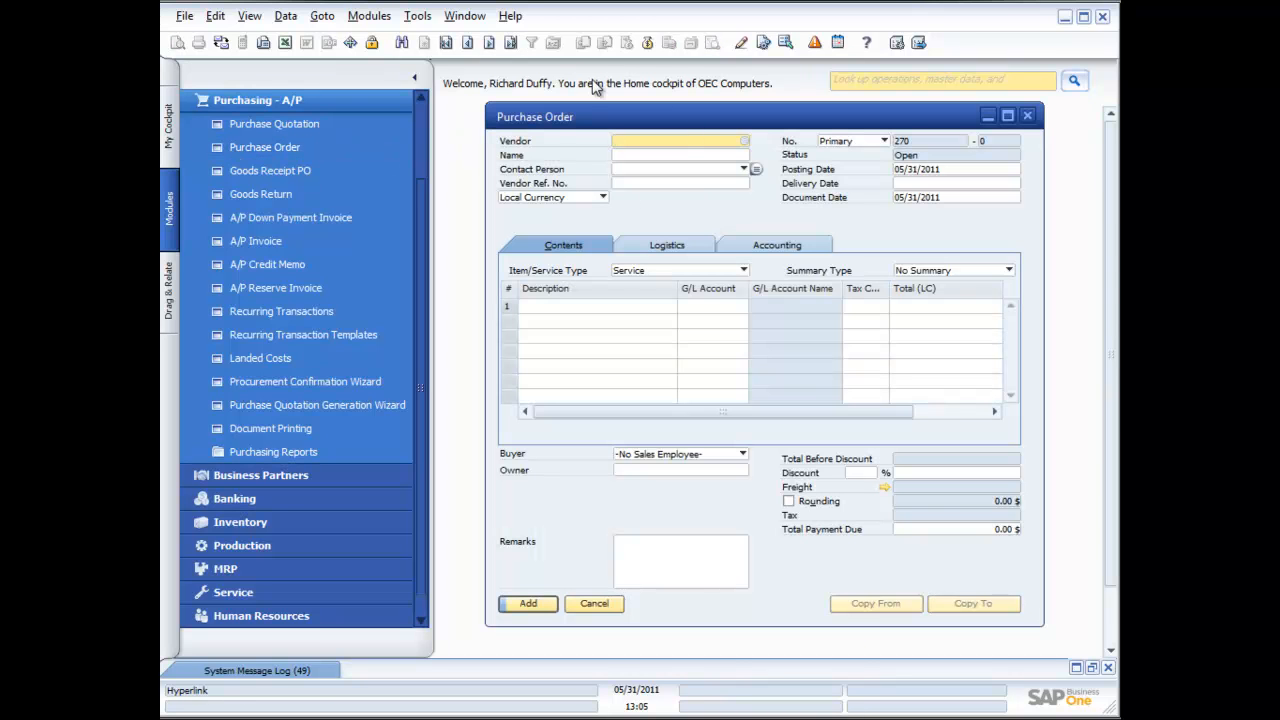
click(510, 42)
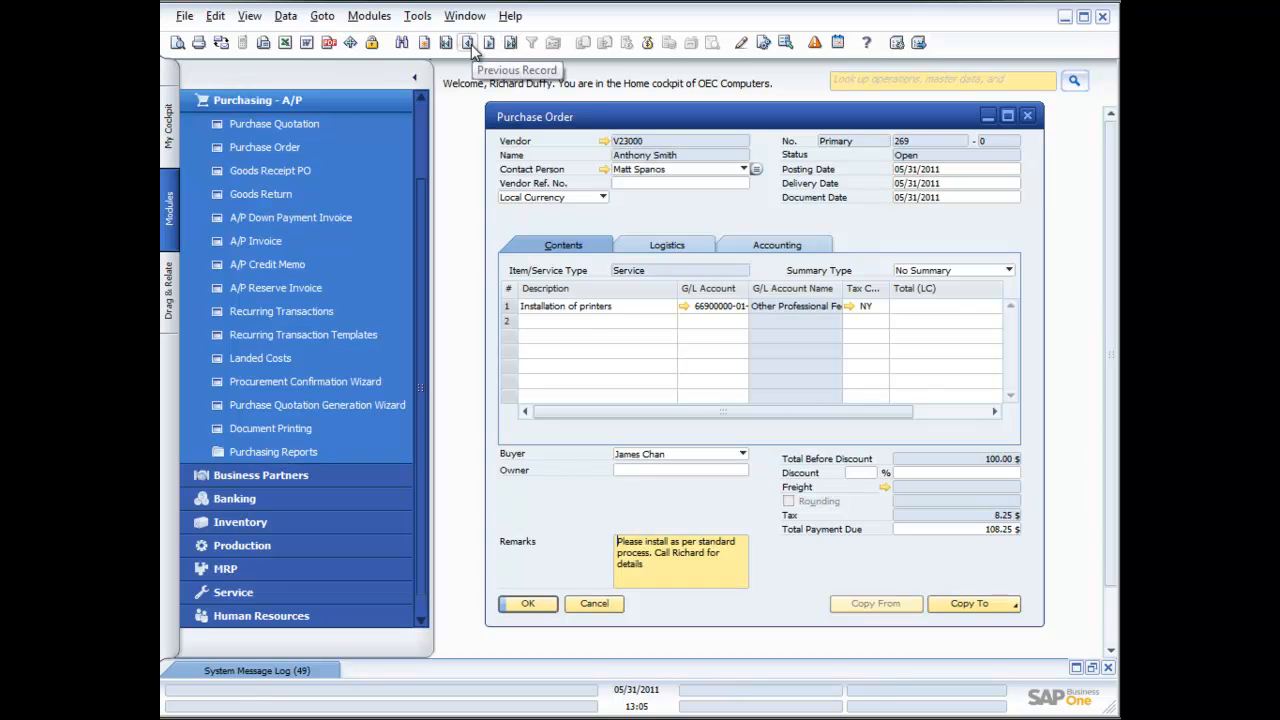
click(467, 43)
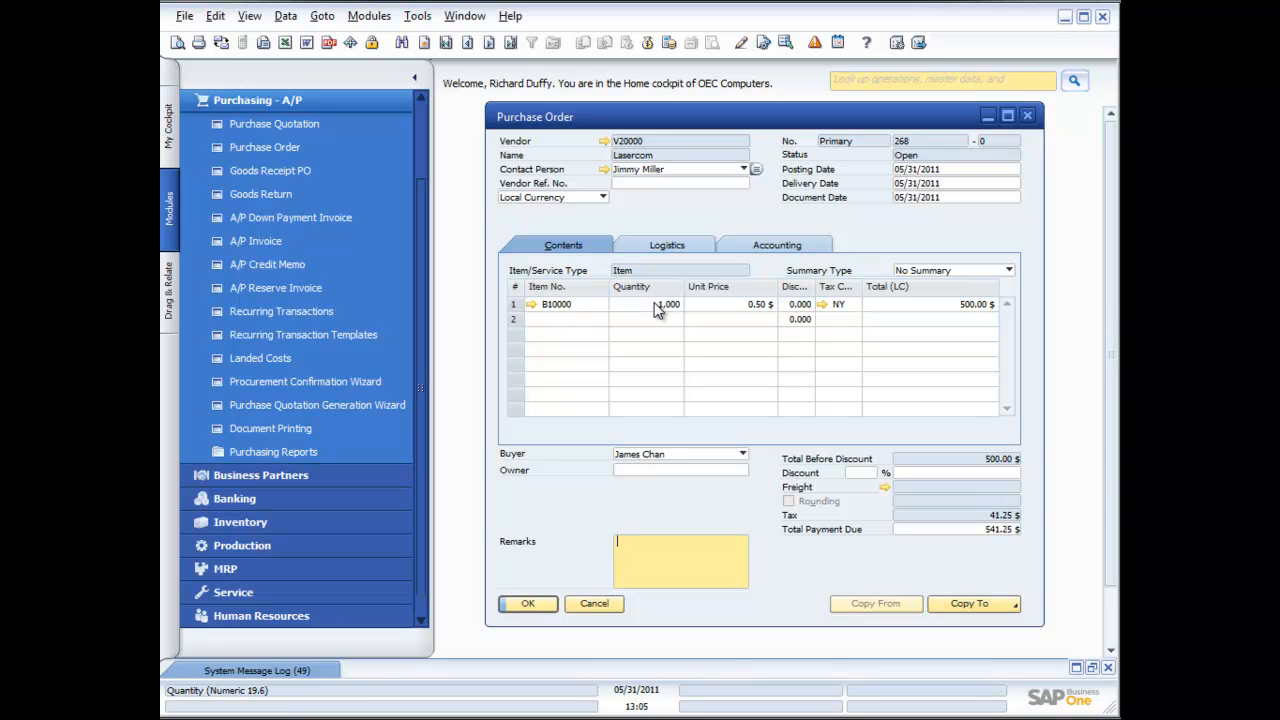
click(988, 606)
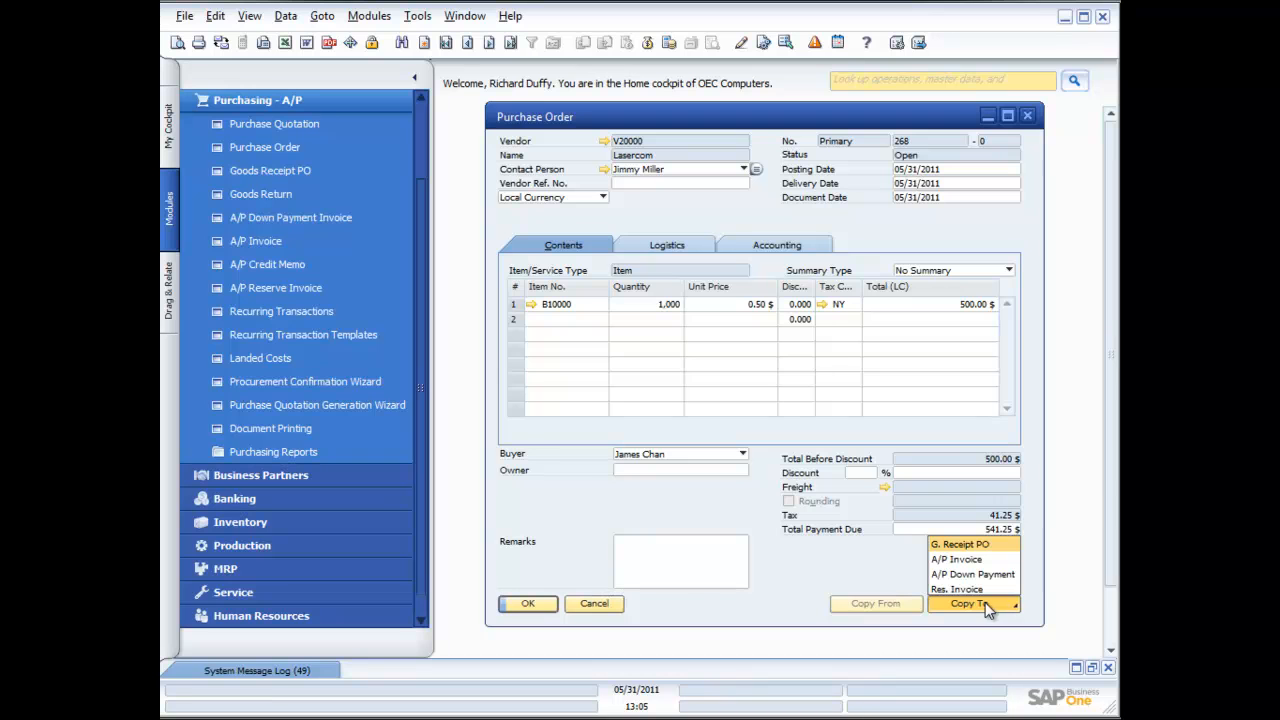
click(960, 545)
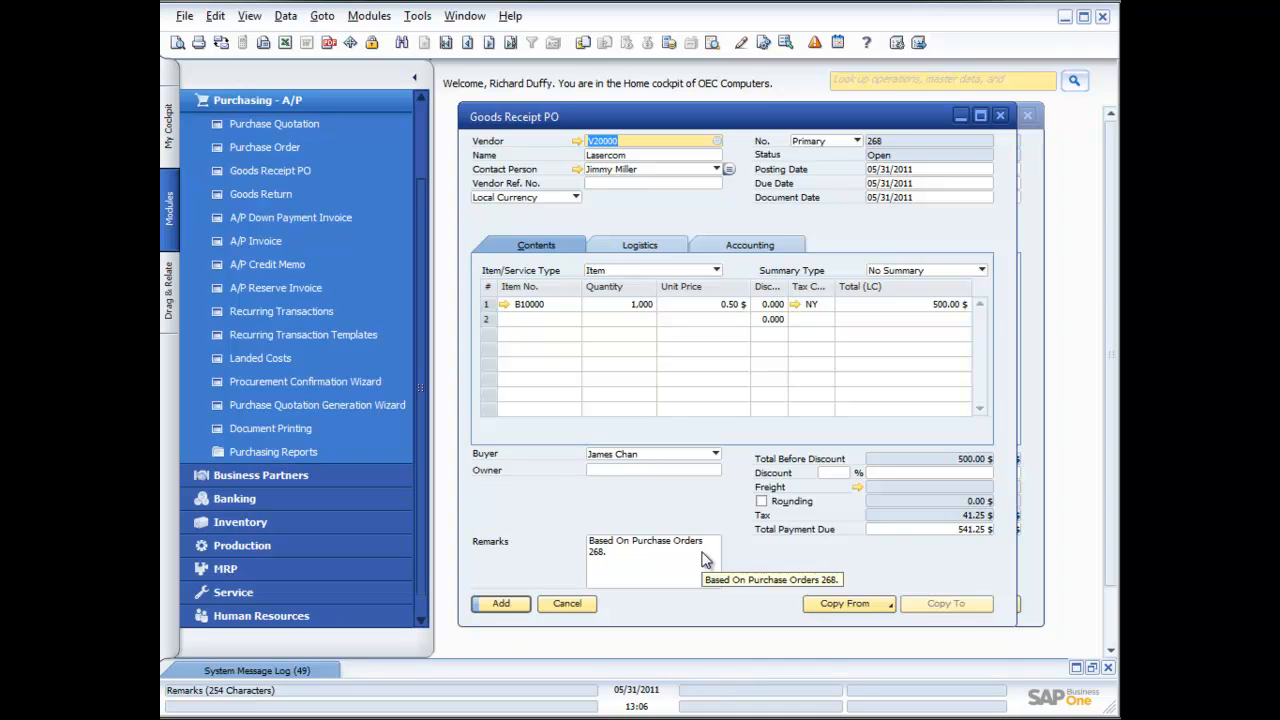
- Submit the goods receipt and create batch 1ACG2 for the full 1,000 units of item B10000
click(501, 604)
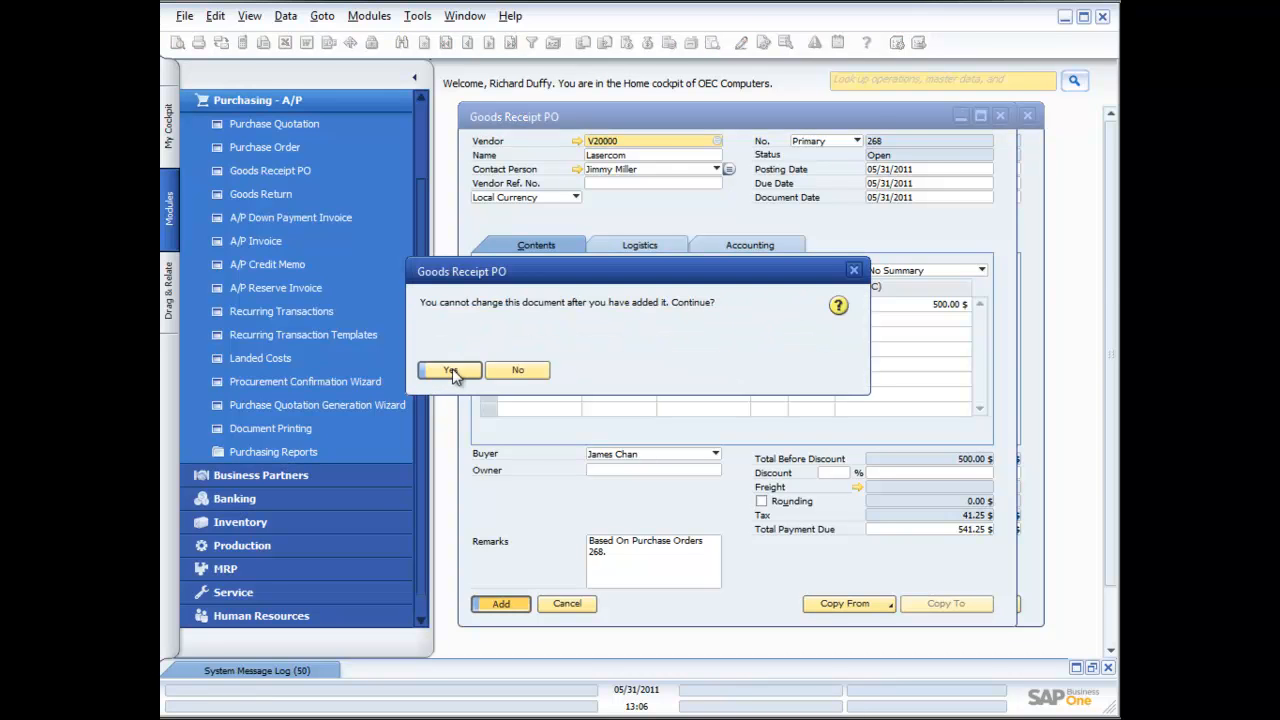
click(453, 370)
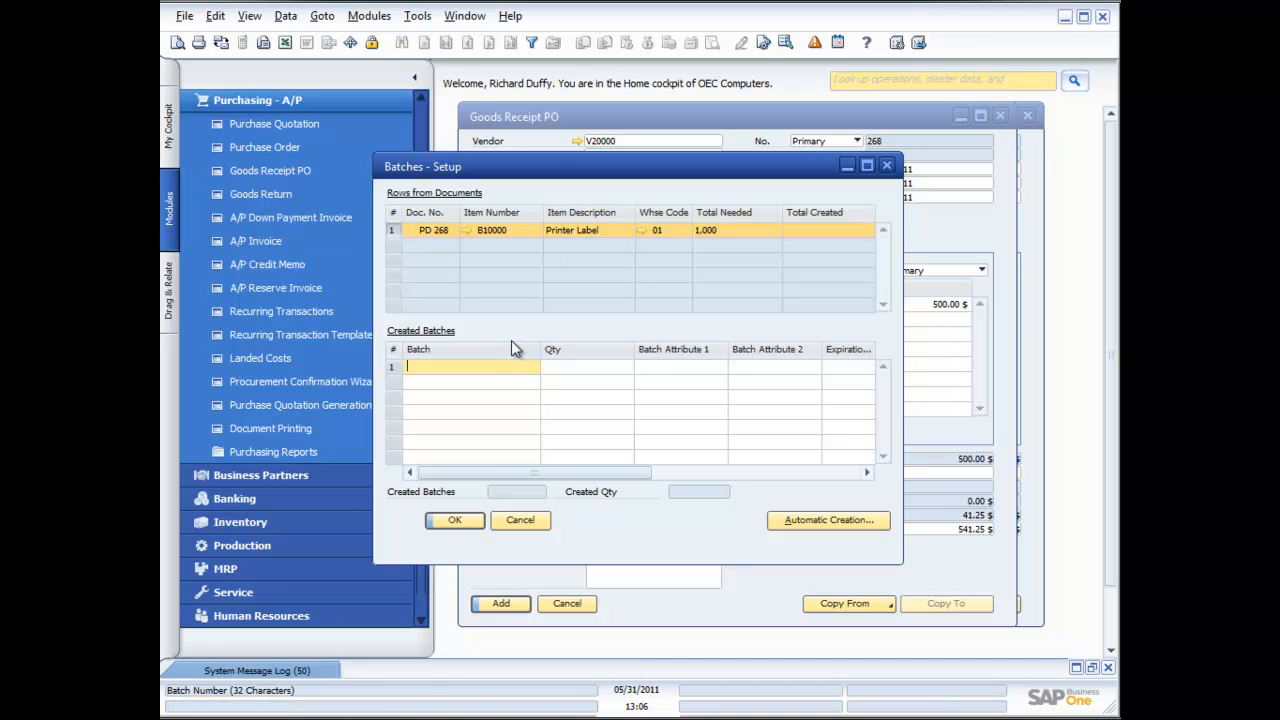
text(1)
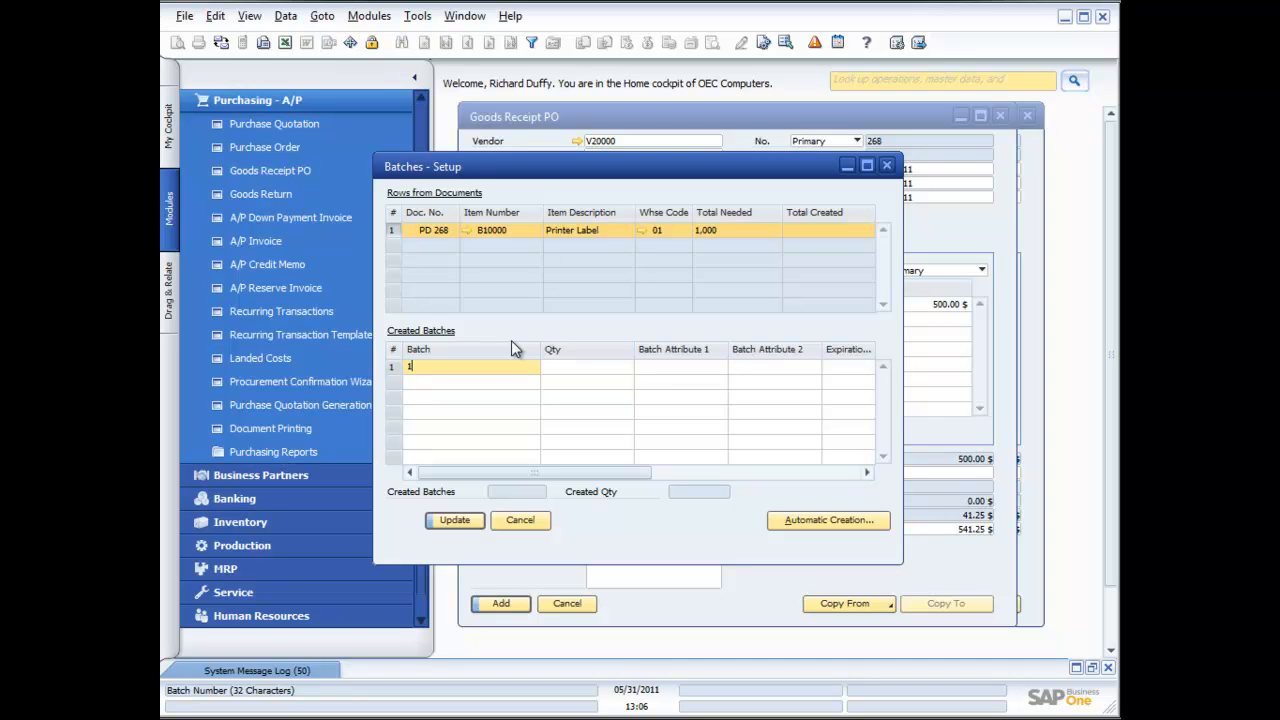
text(ACG2)
key(Tab)
key(Tab)
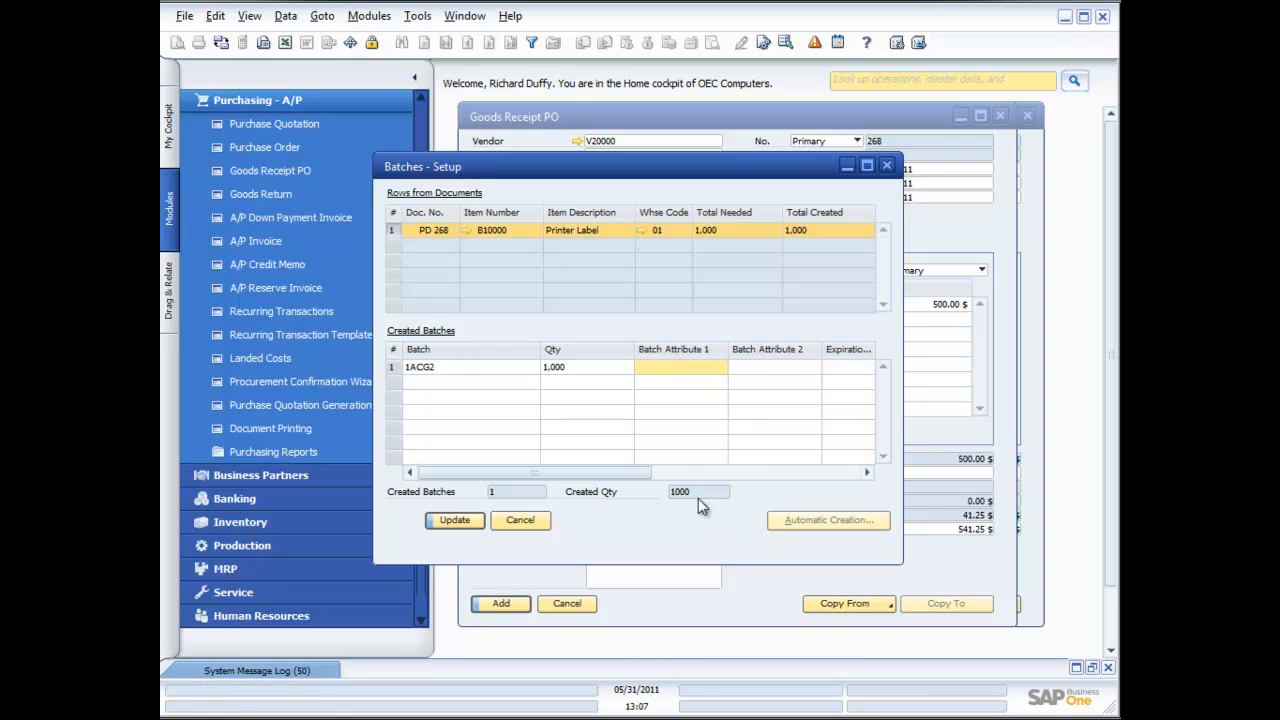
- Set the batch's manufacturing date to 02/16/2011, update the batch setup, and return to the goods receipt
drag(622, 473, 773, 470)
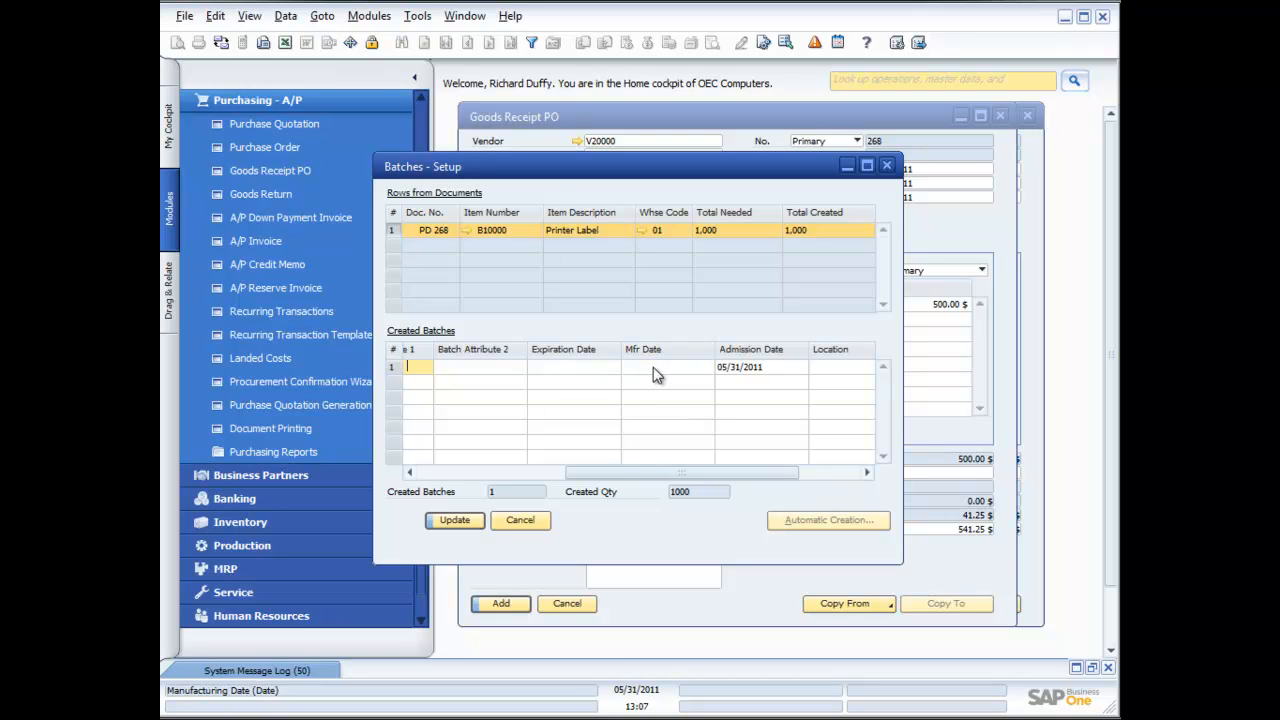
click(834, 472)
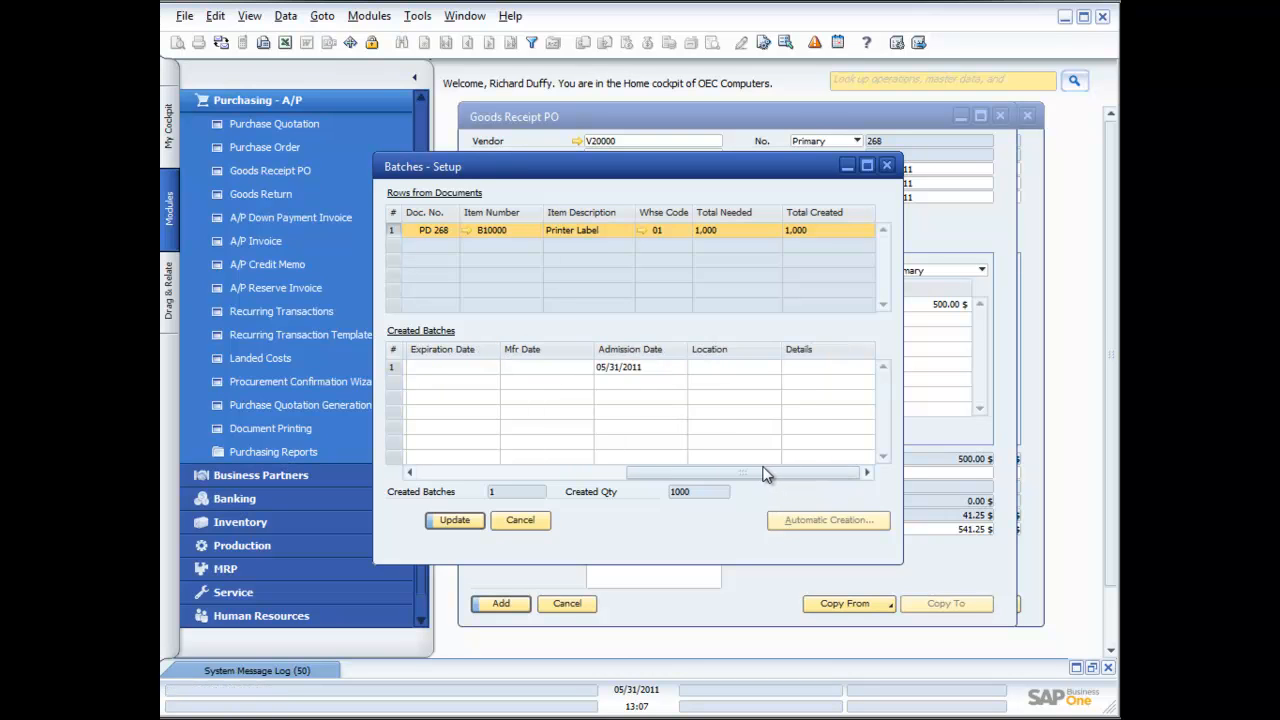
drag(755, 472, 727, 472)
click(607, 366)
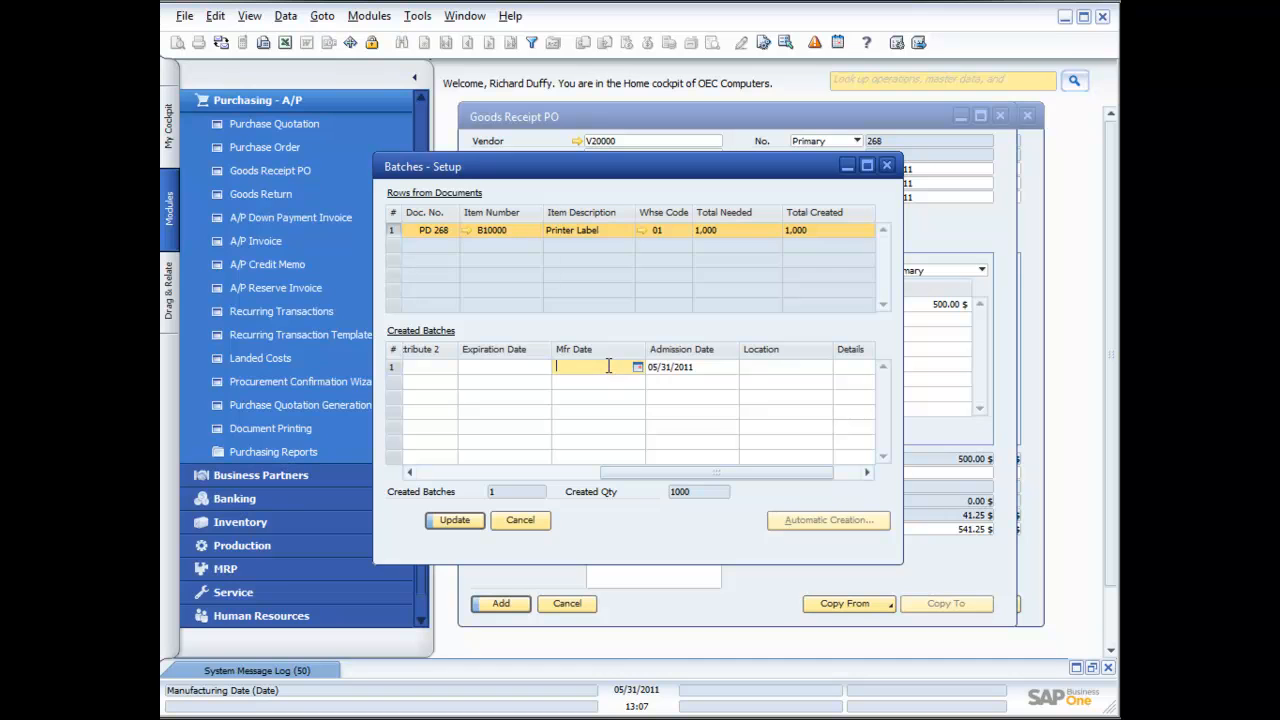
click(638, 367)
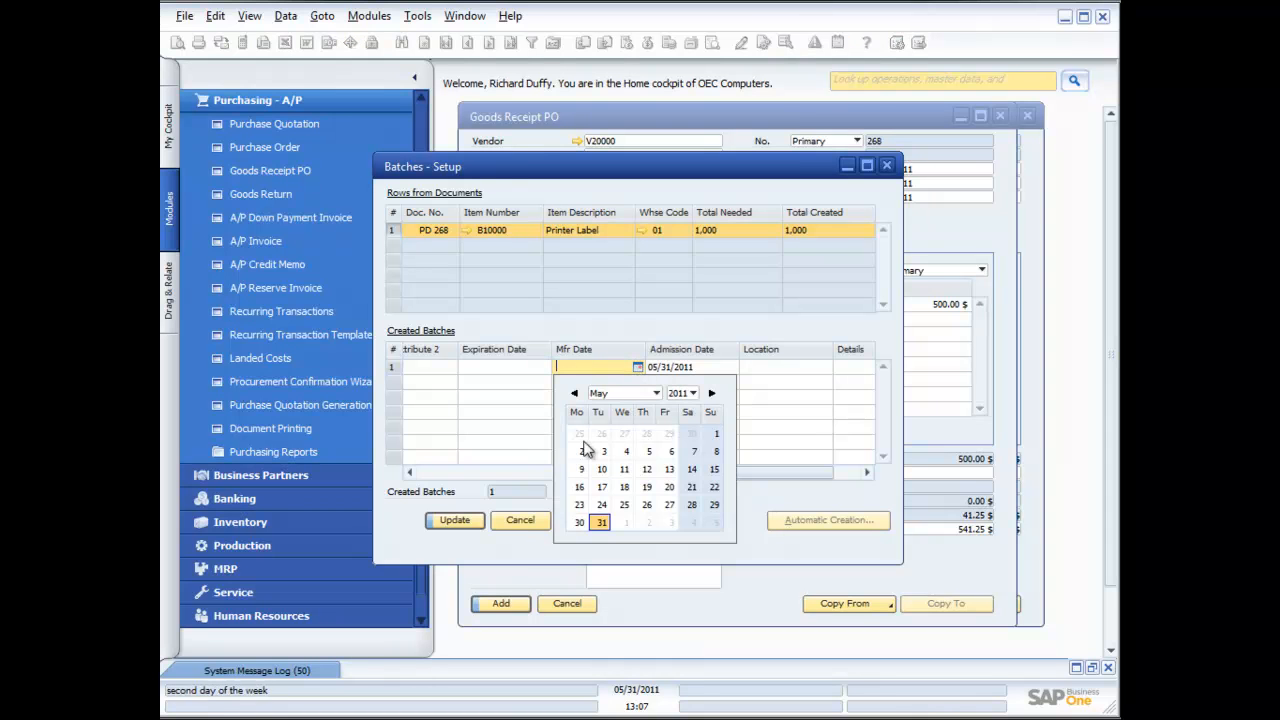
click(575, 393)
click(575, 393)
click(576, 393)
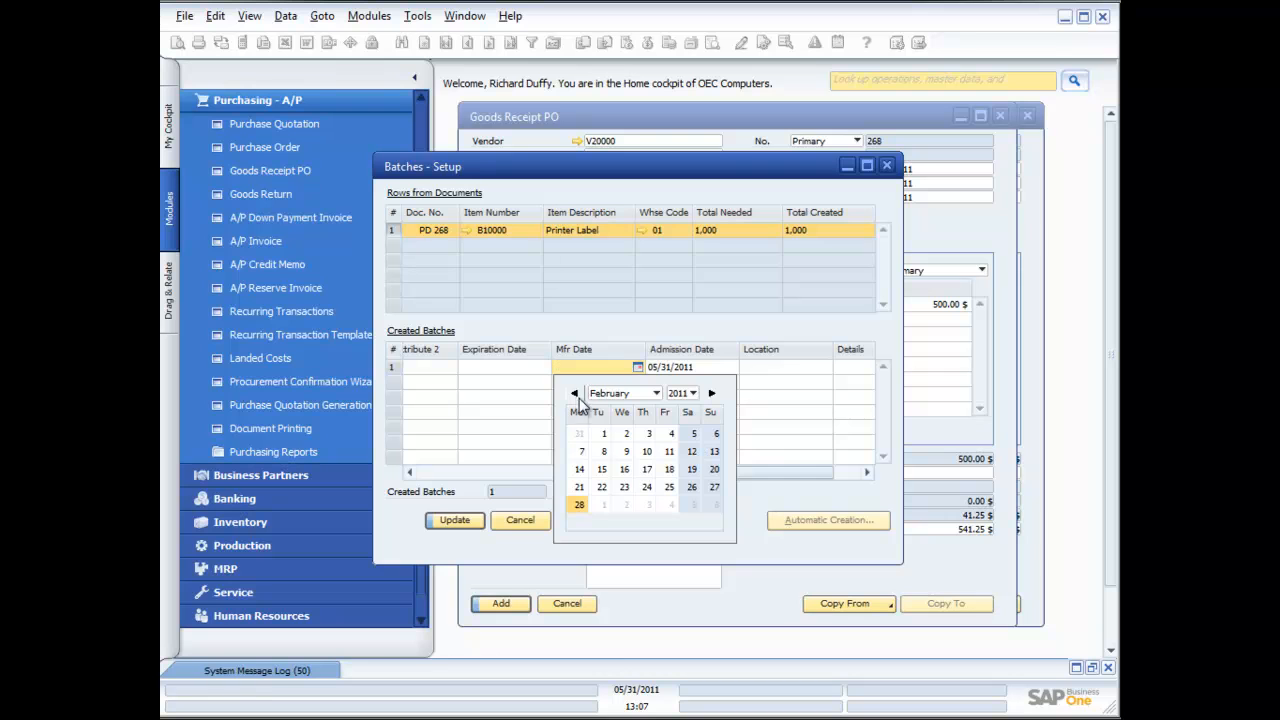
click(622, 471)
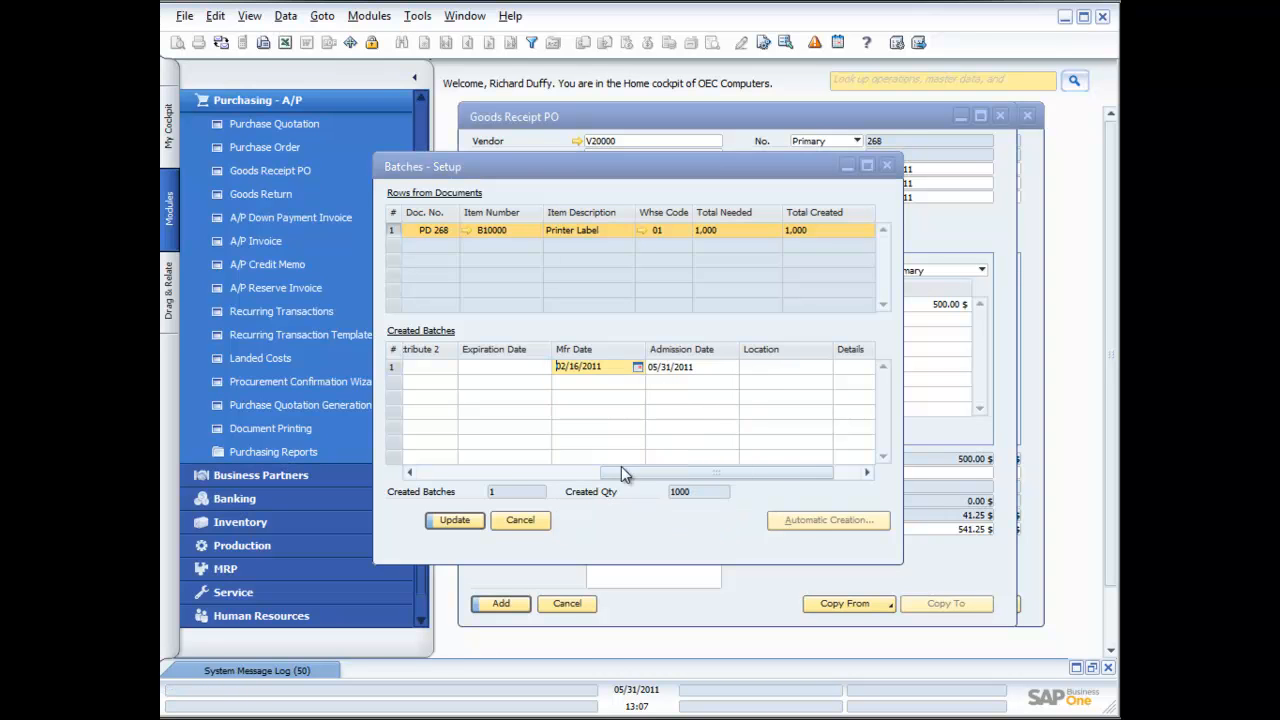
click(463, 521)
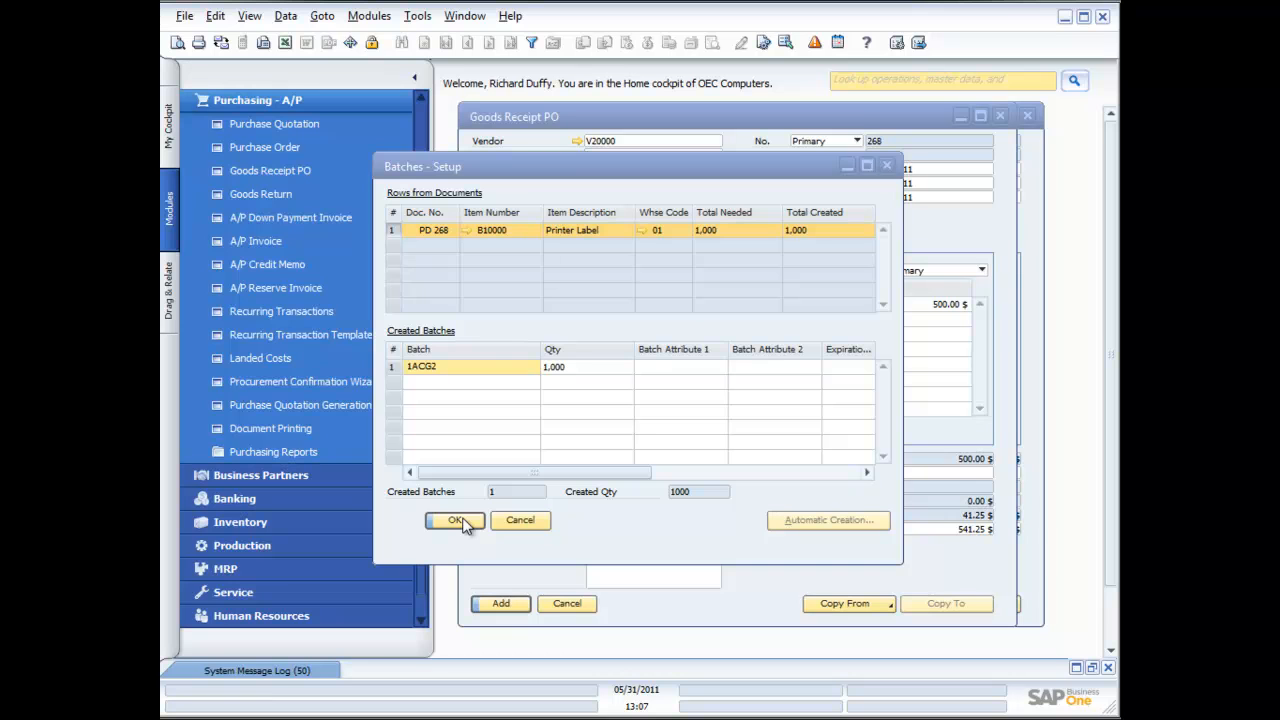
click(461, 522)
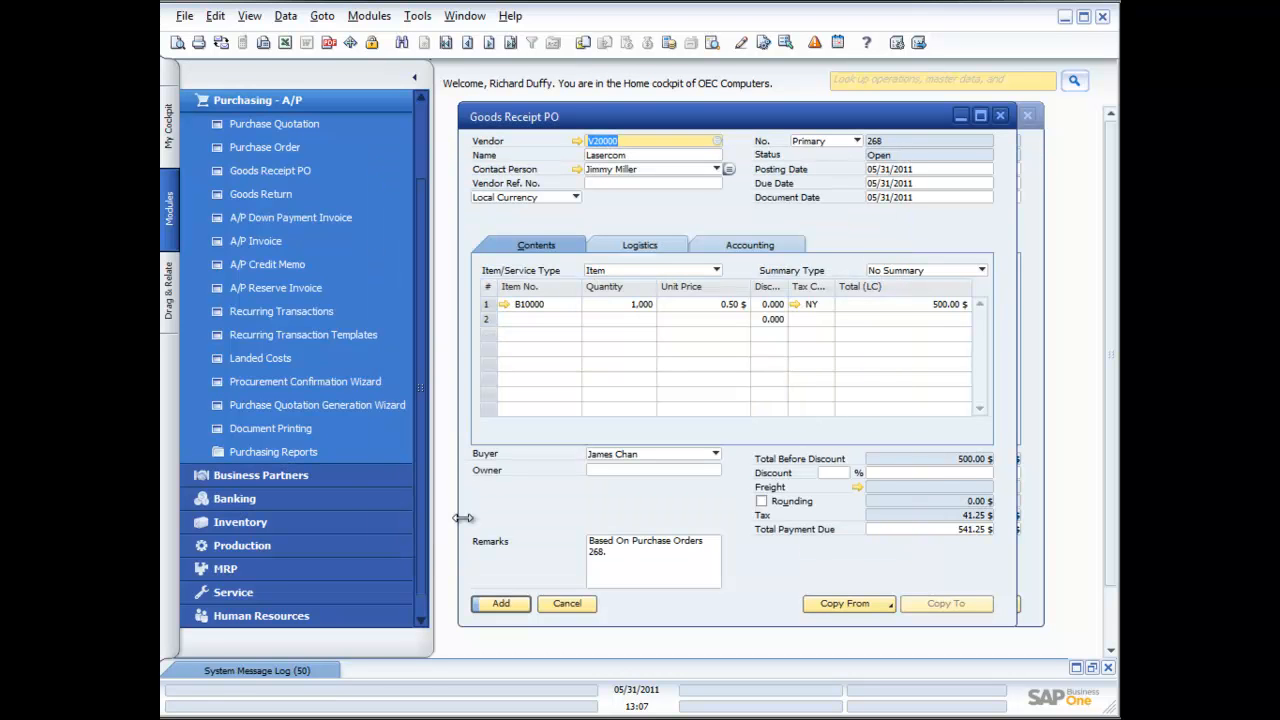
- Add the goods receipt permanently, and close both the Goods Receipt PO and the Lasercom purchase order
click(505, 604)
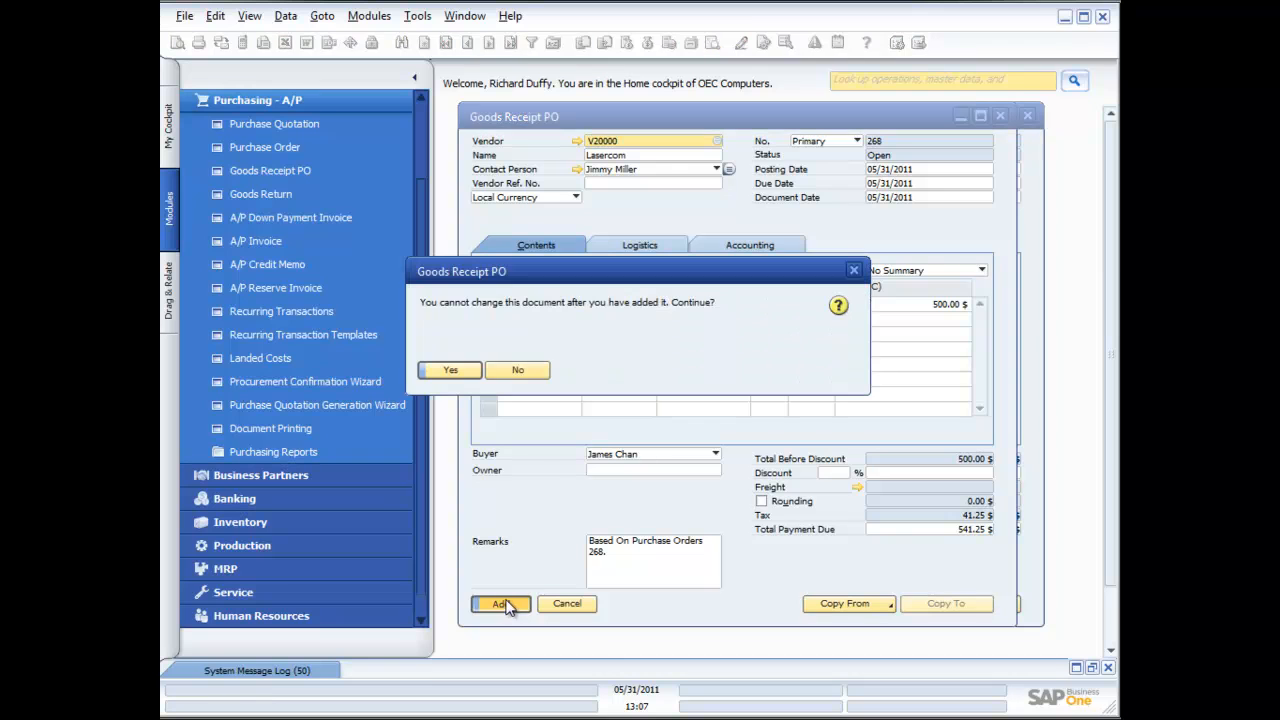
click(449, 371)
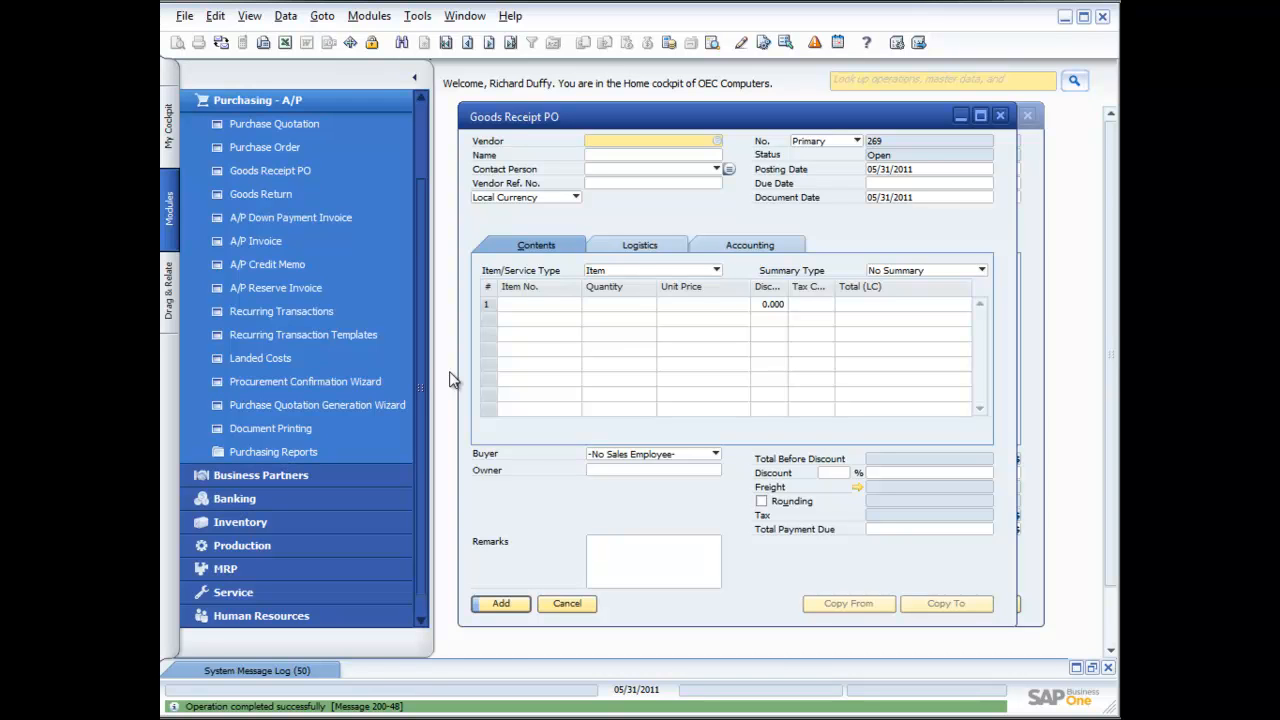
click(999, 116)
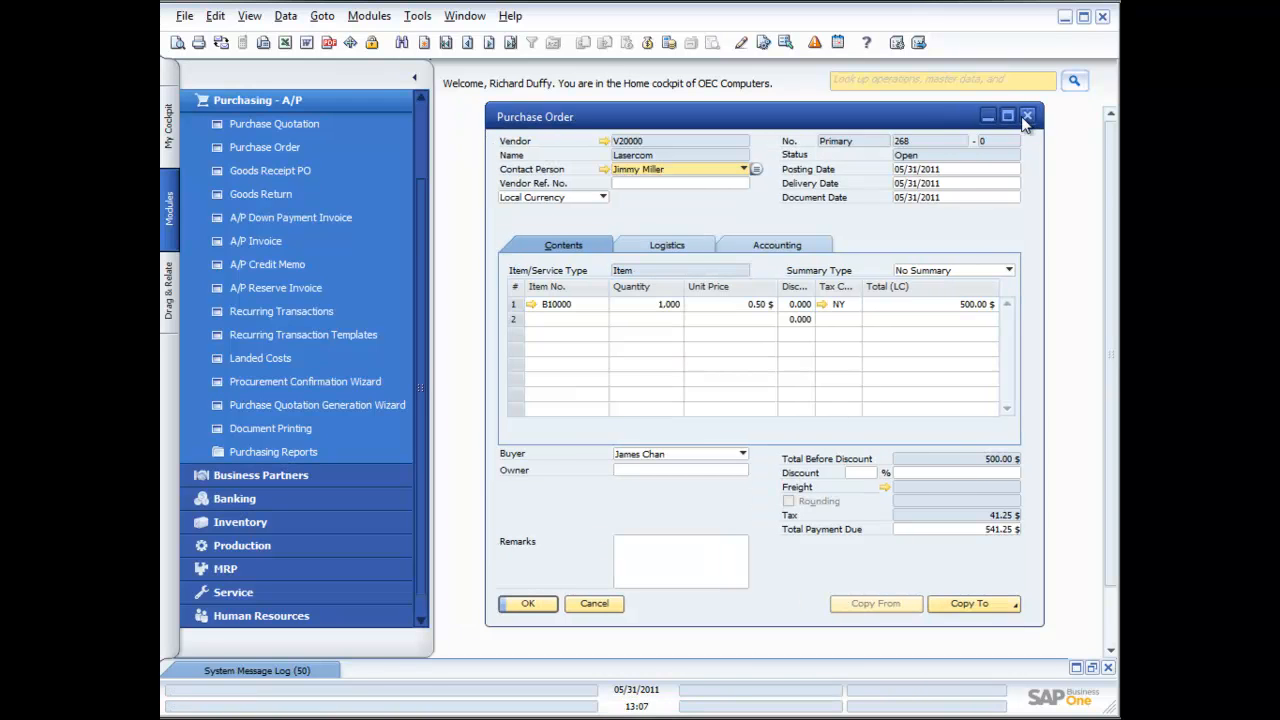
click(1026, 116)
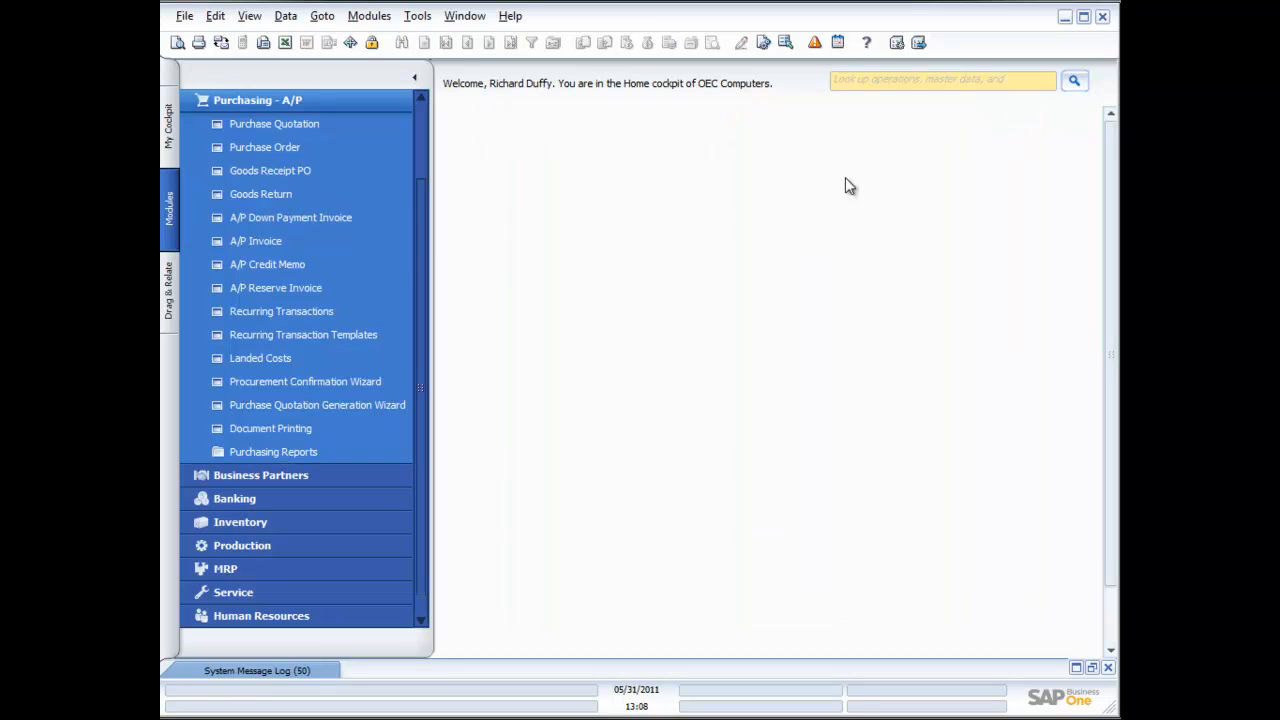
- Start a new A/P invoice for the vendor Lasercom
click(239, 243)
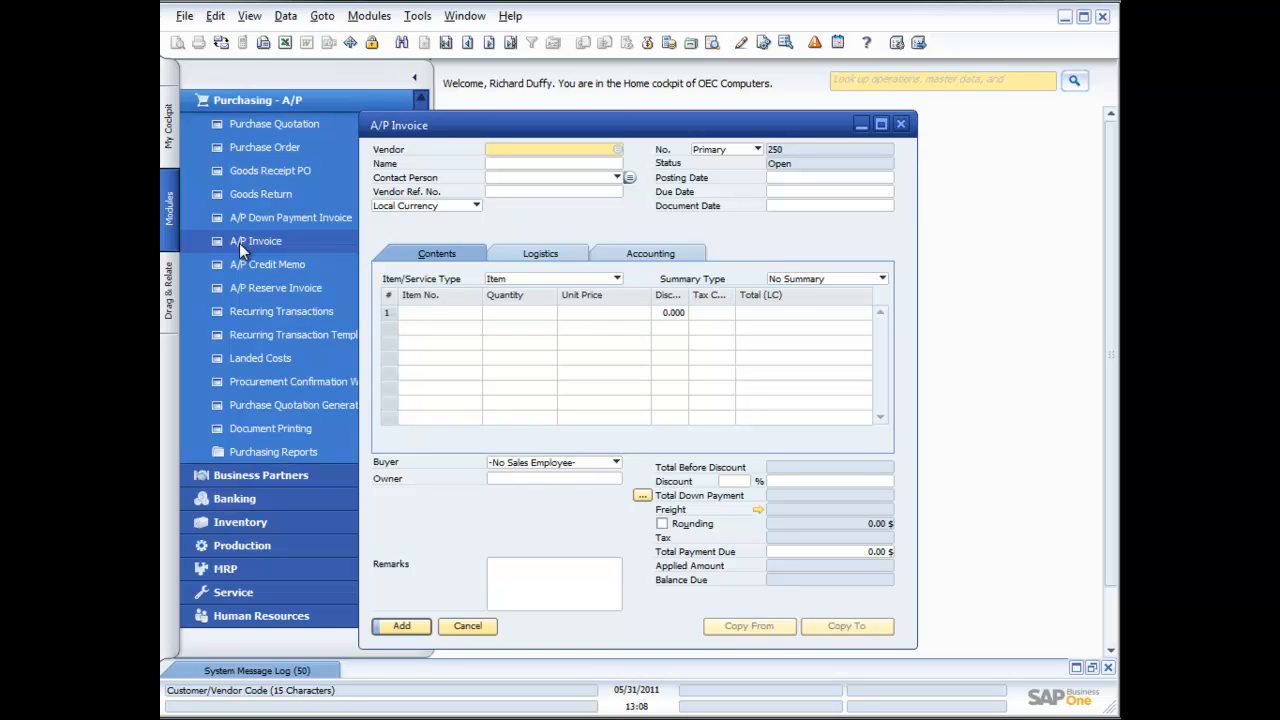
click(618, 150)
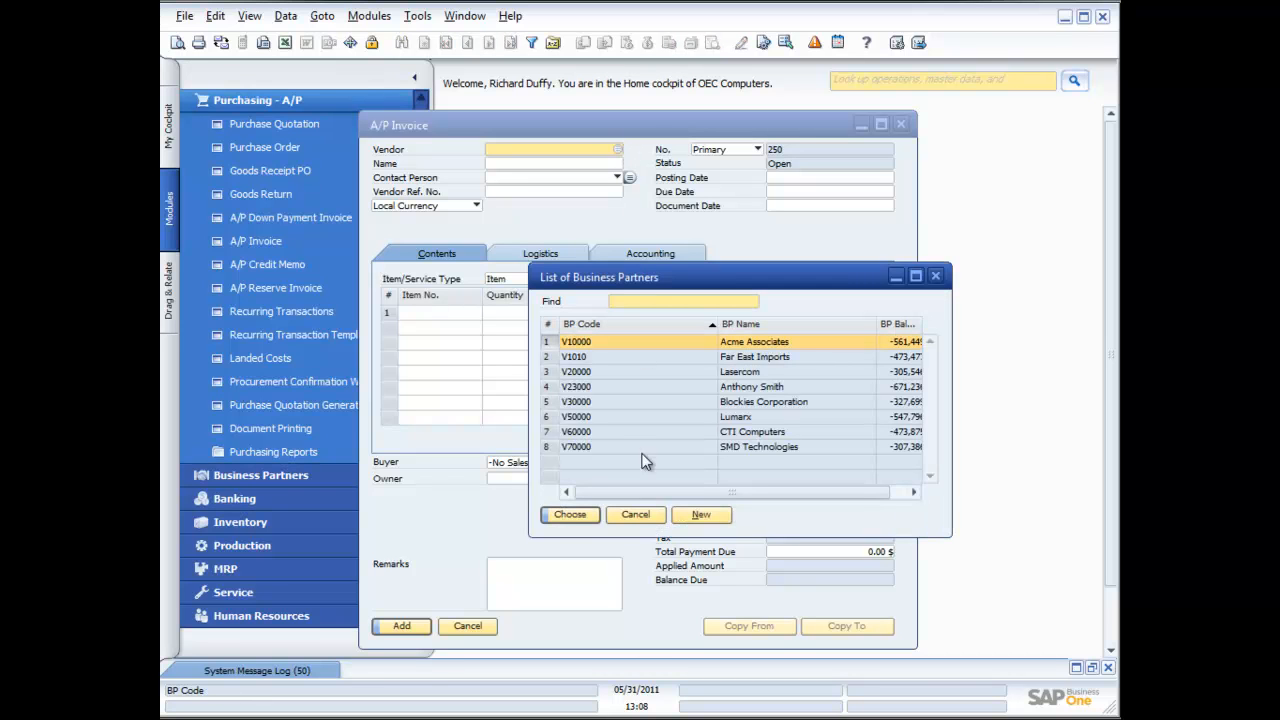
double_click(643, 372)
- Copy the Lasercom Goods Receipt PO dated 05/31/2011 into the invoice, using the current exchange rate and drawing all data
click(781, 627)
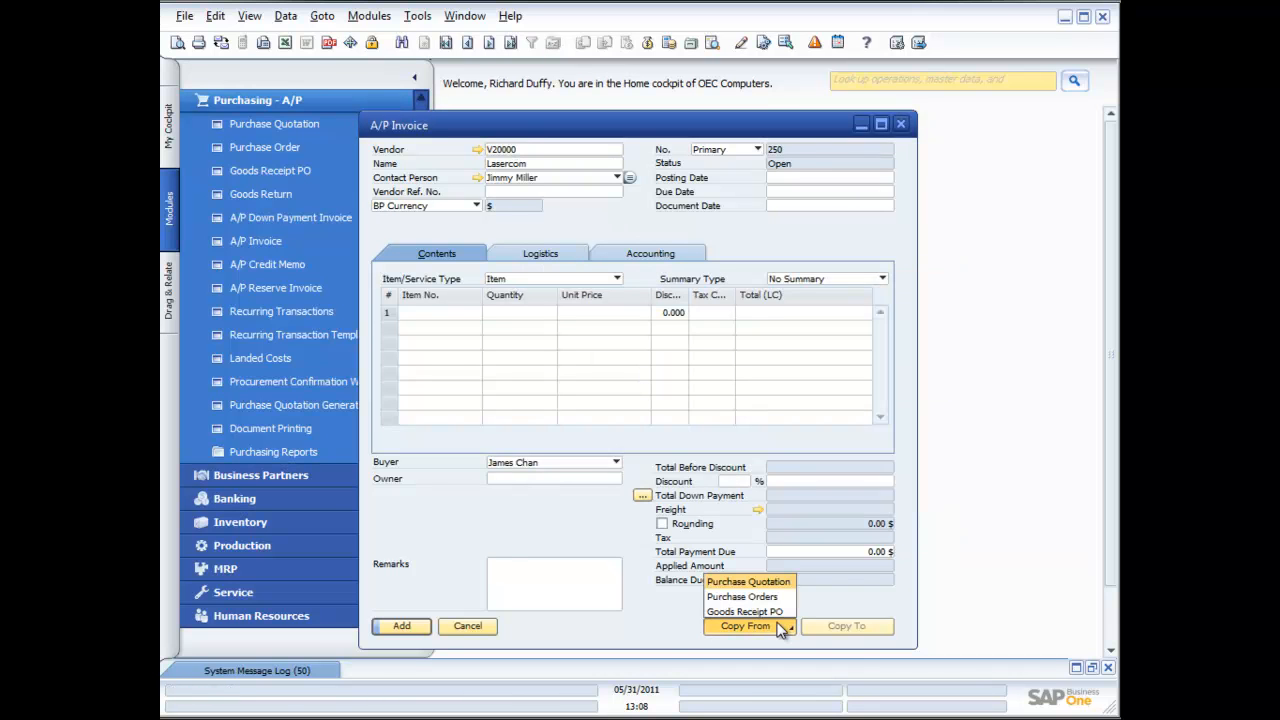
click(772, 612)
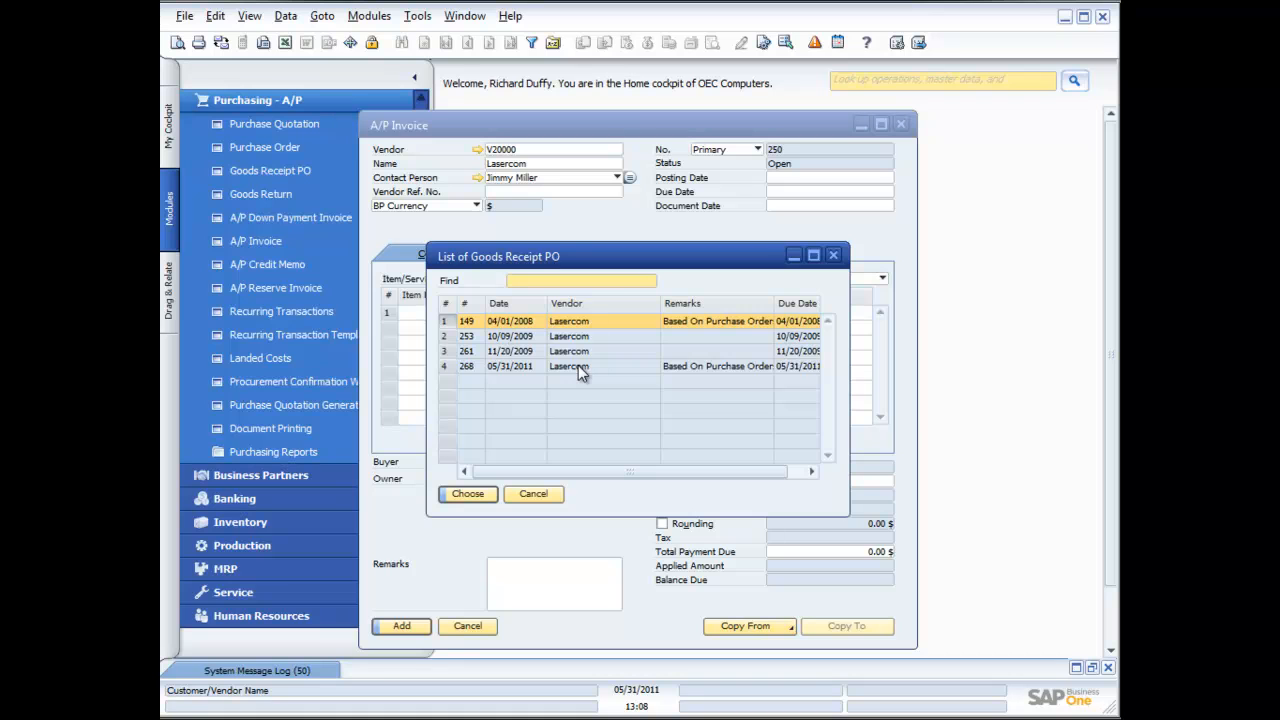
shift+click(525, 368)
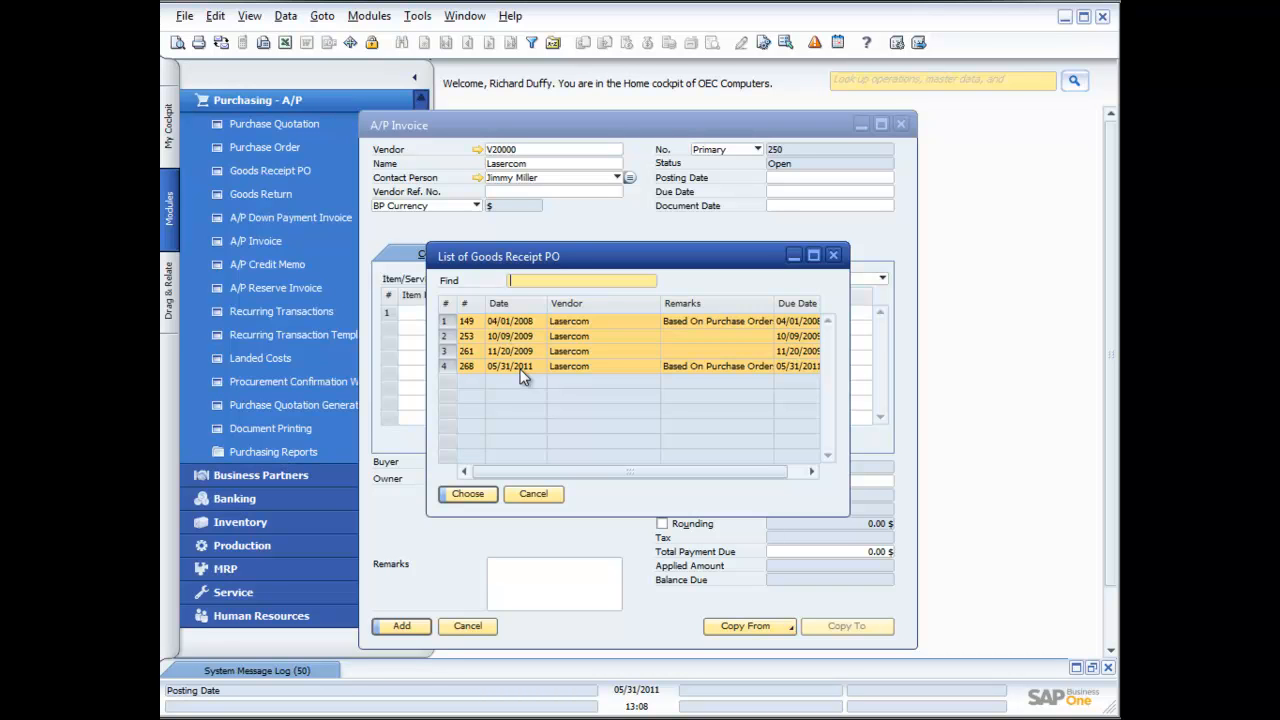
click(520, 368)
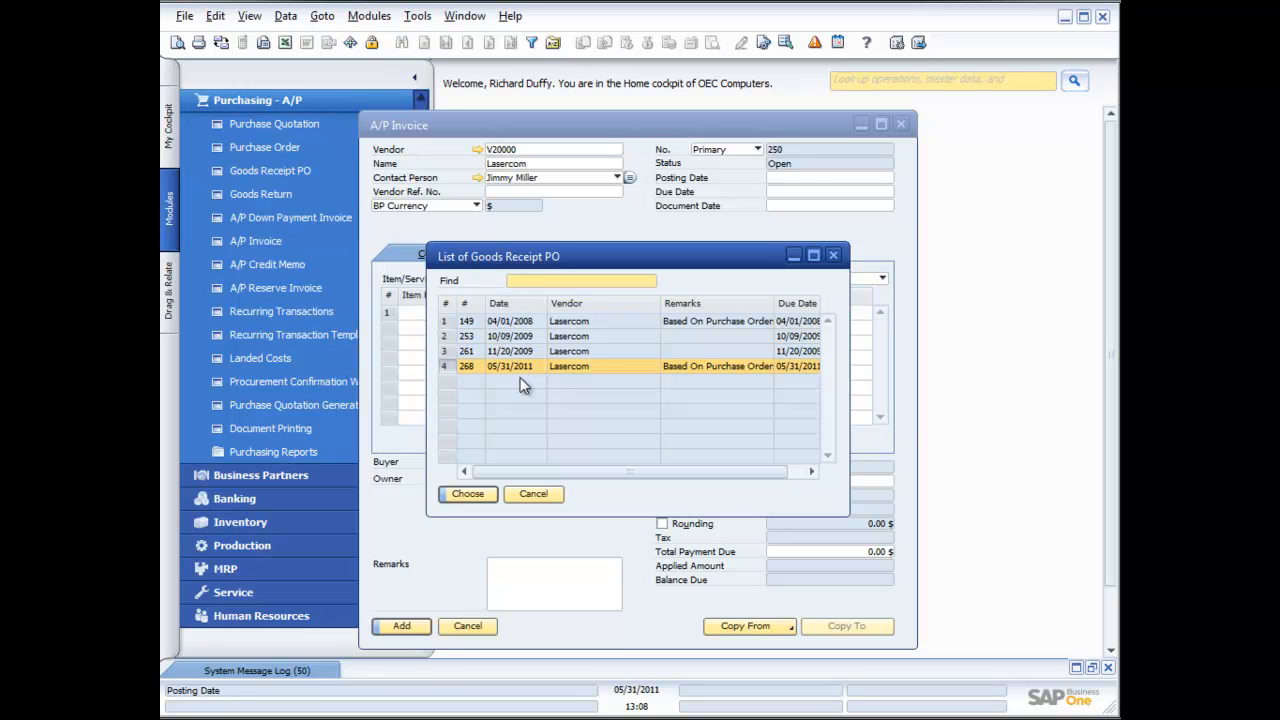
click(478, 494)
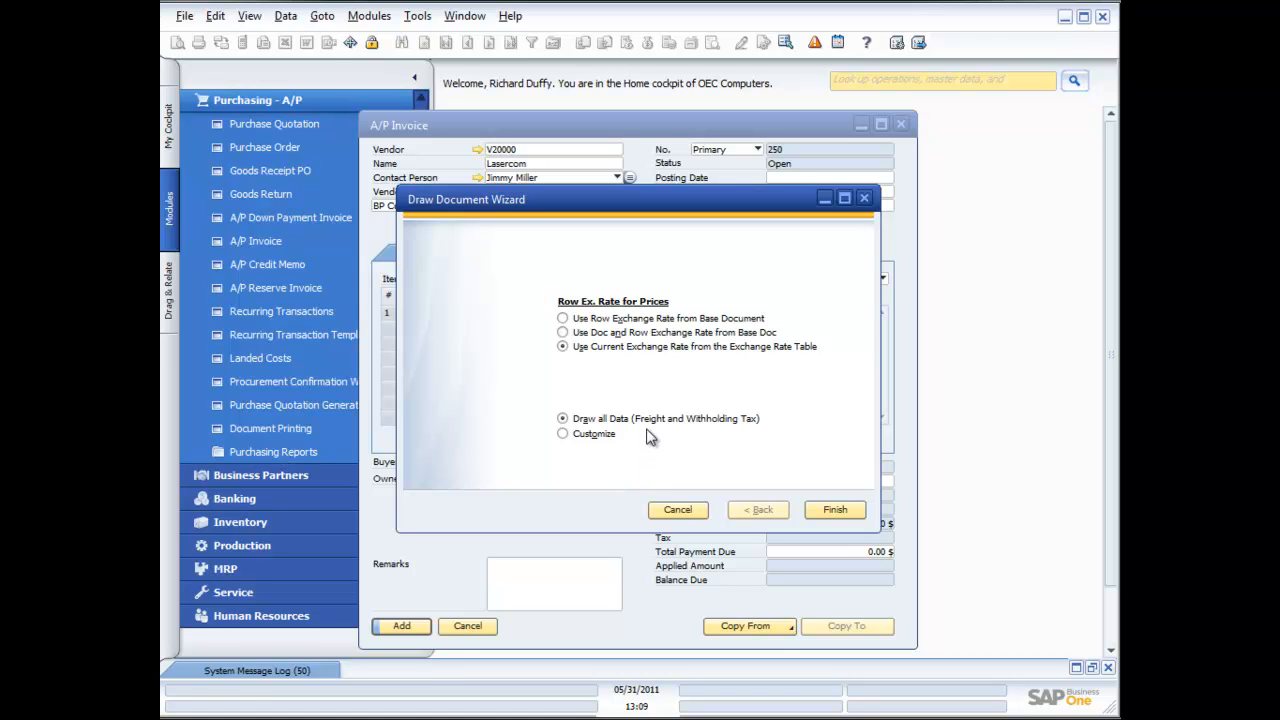
click(840, 515)
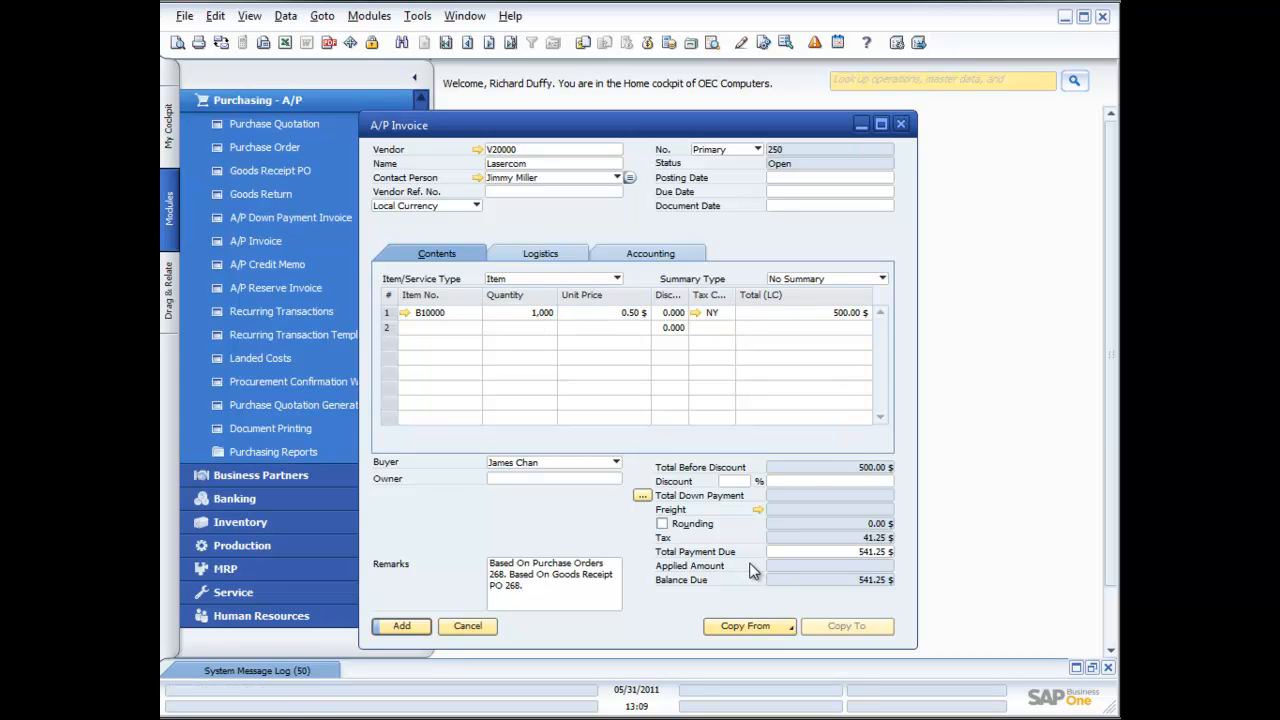
- Enter vendor reference number 4567 on the invoice and set its posting date to 05/31/2011
click(528, 191)
text(4567)
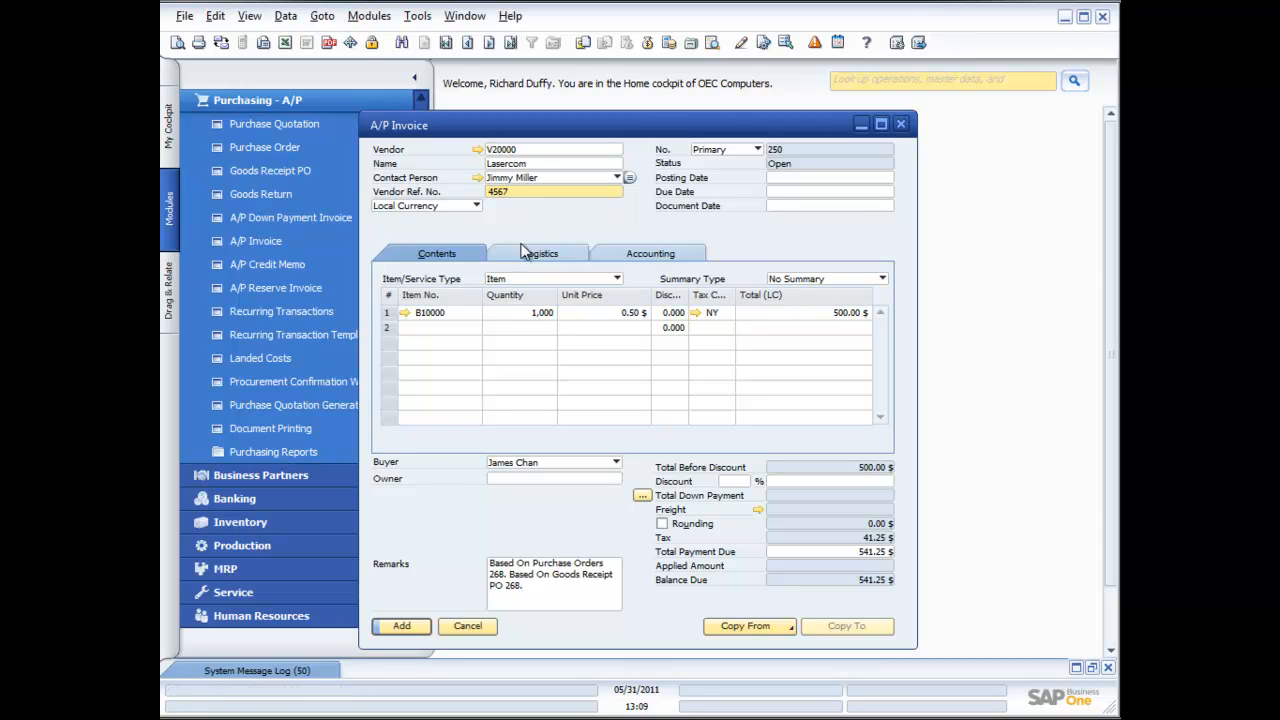
click(402, 625)
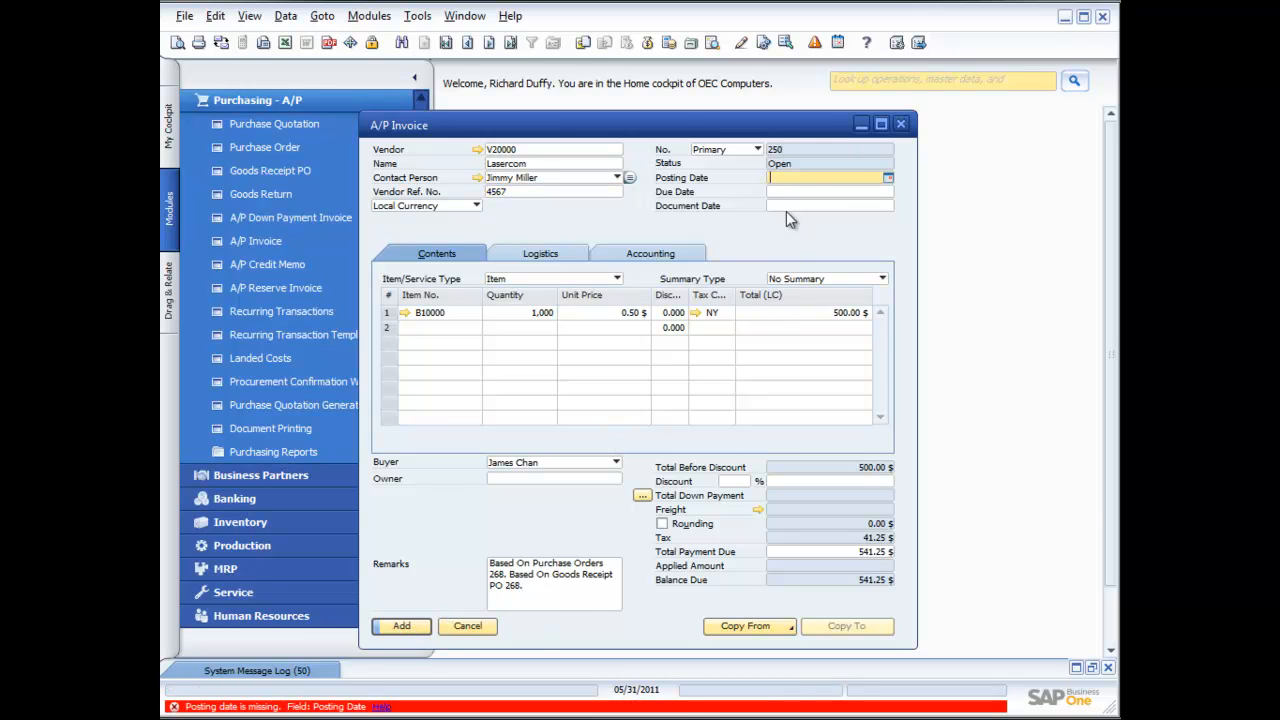
click(887, 177)
click(813, 332)
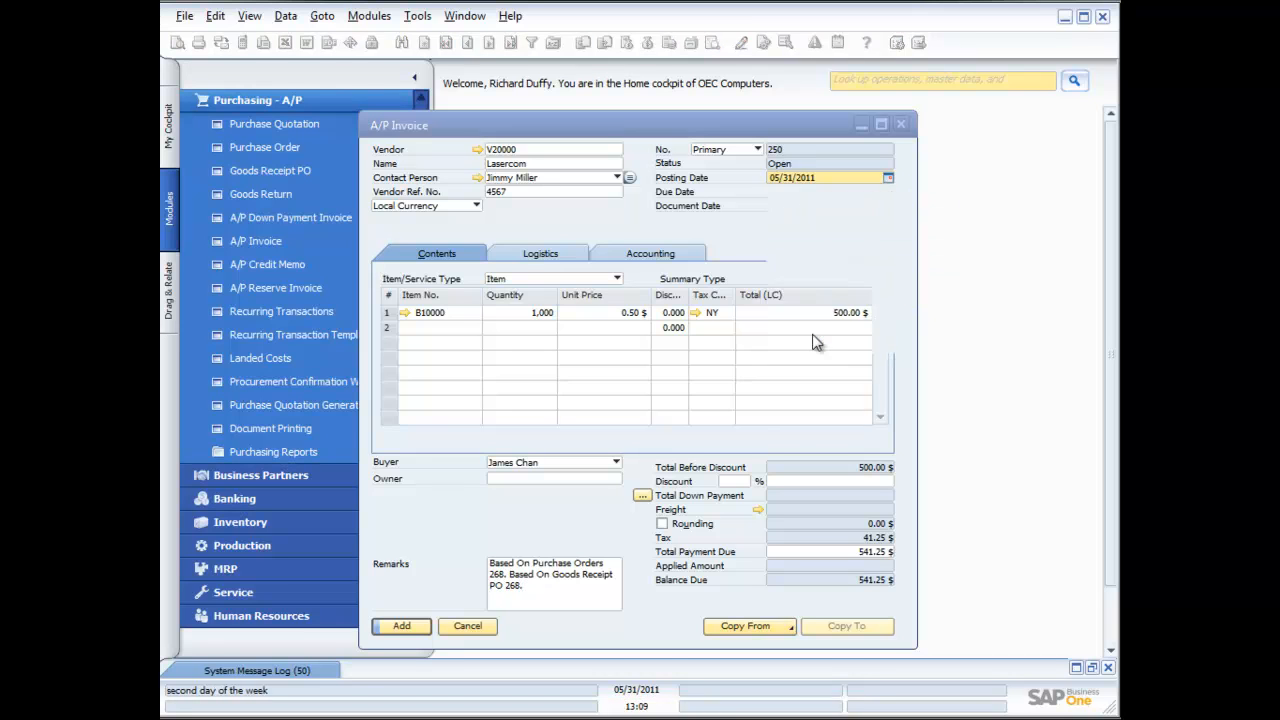
key(Return)
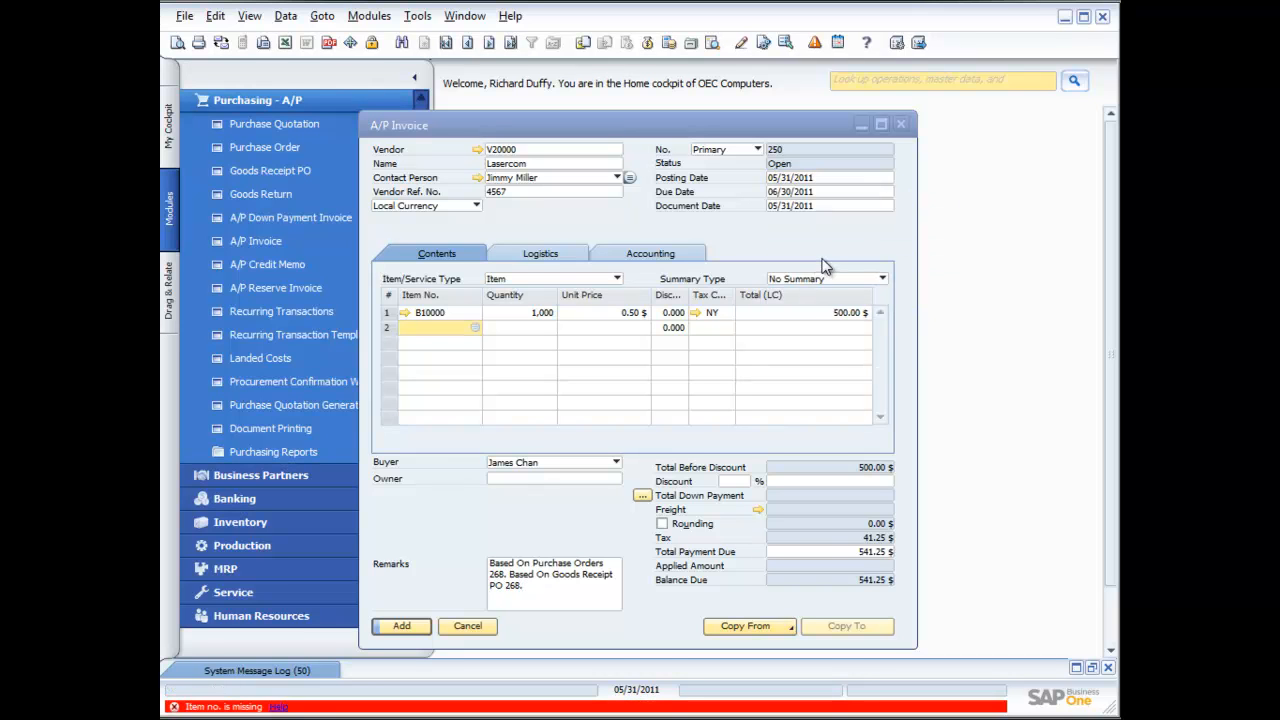
click(476, 312)
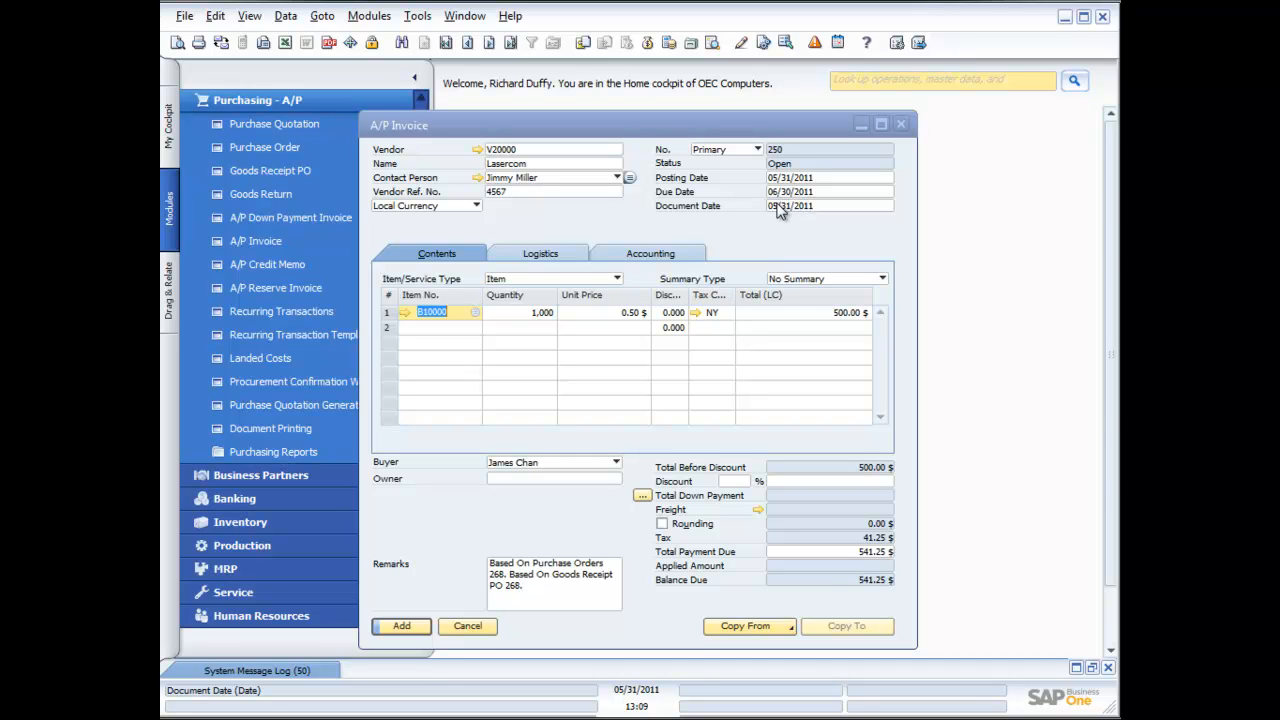
- Add the A/P invoice permanently and close the invoice form
click(404, 627)
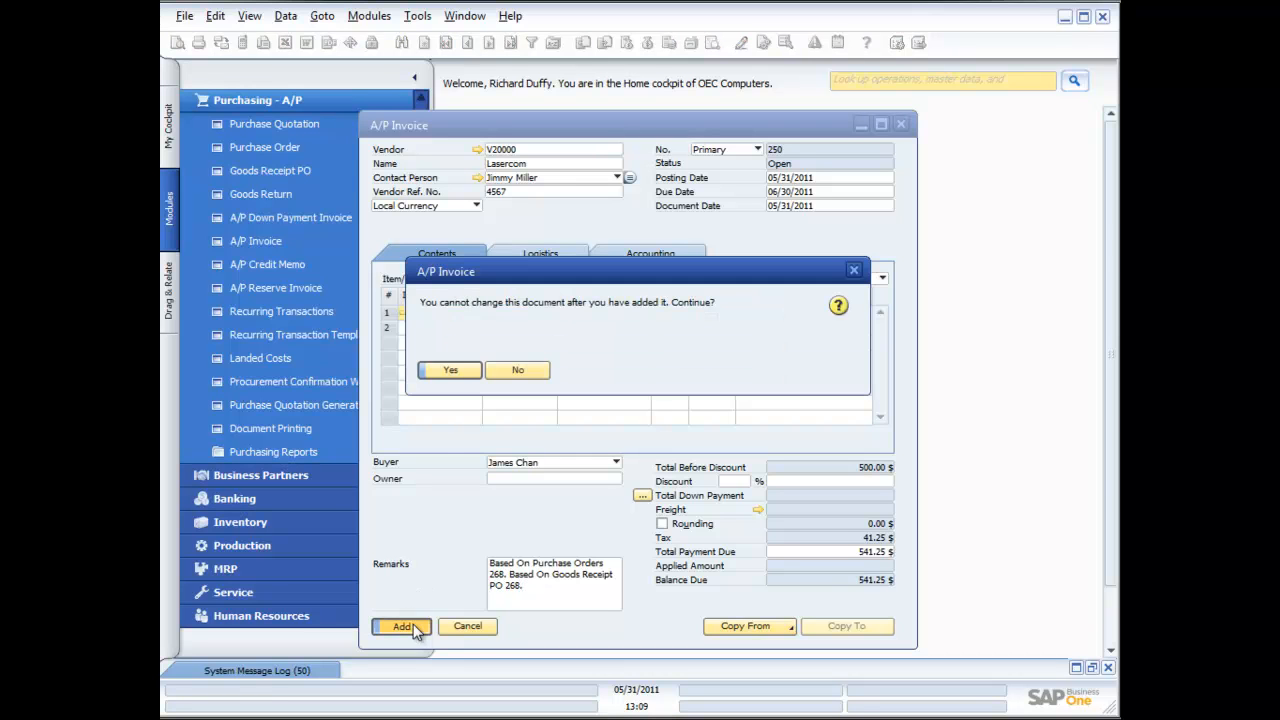
click(449, 372)
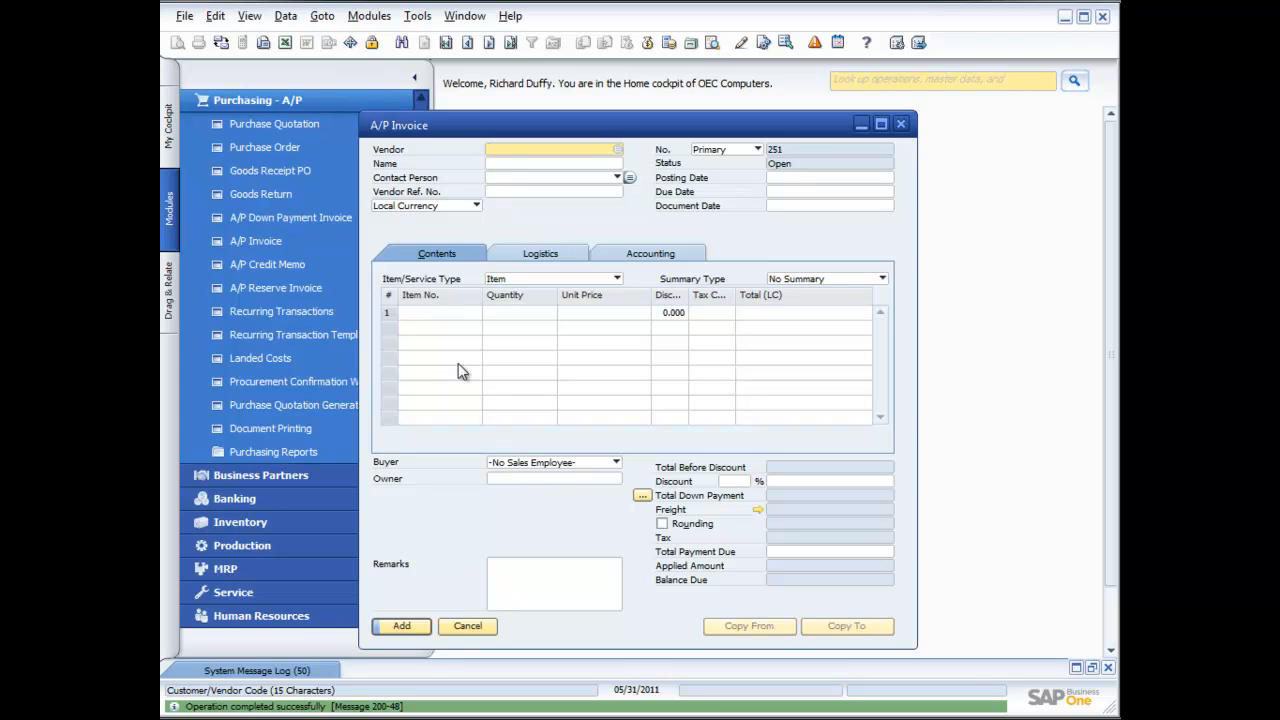
click(899, 126)
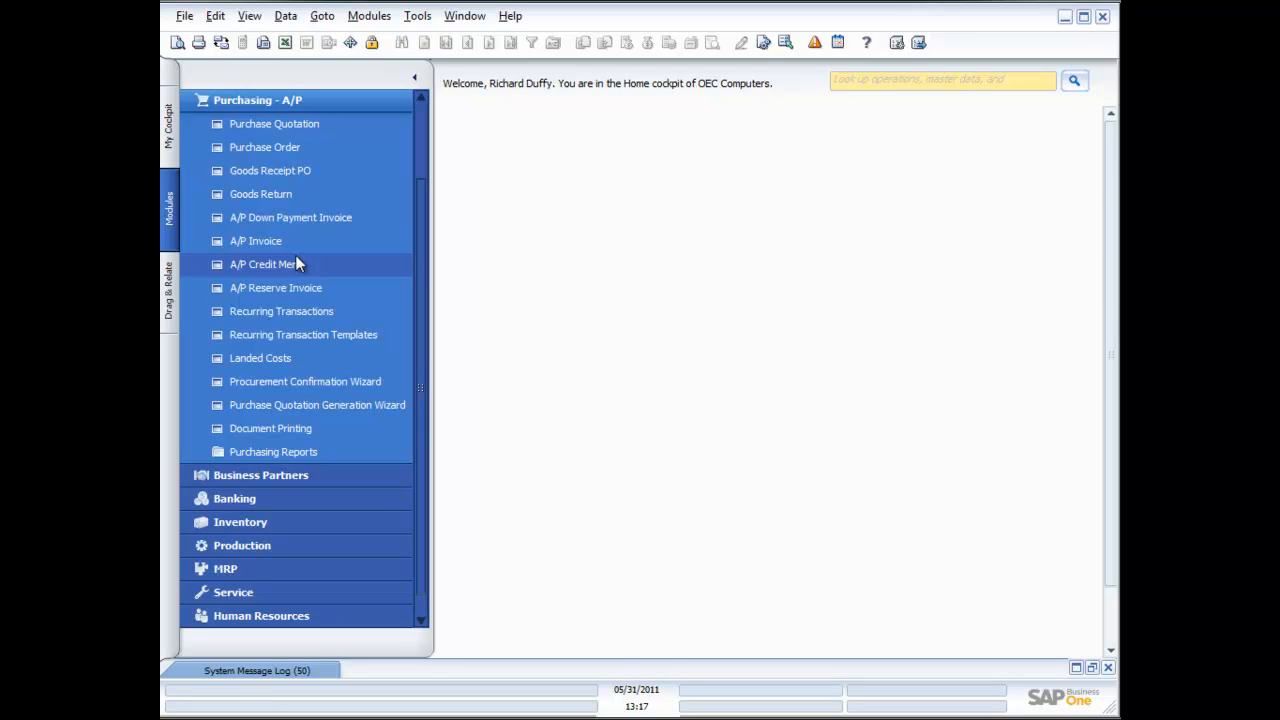
- Start a new A/P credit memo for the vendor Lasercom
click(283, 267)
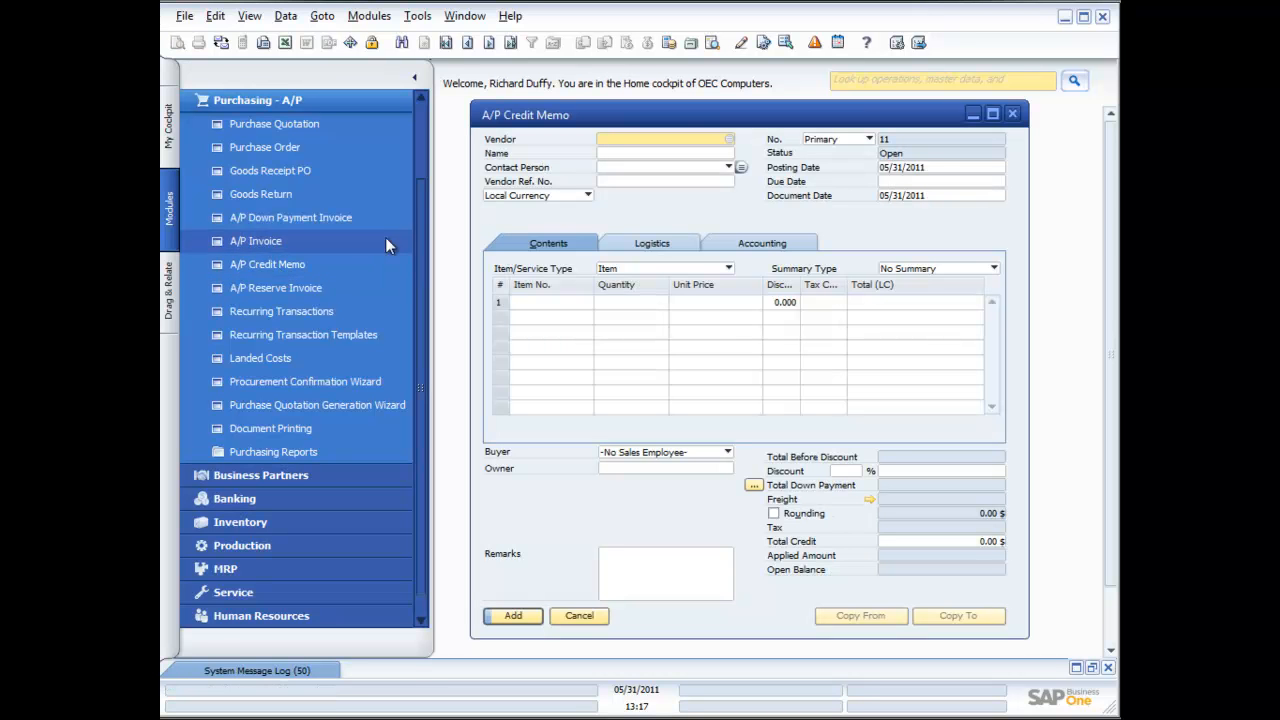
click(729, 139)
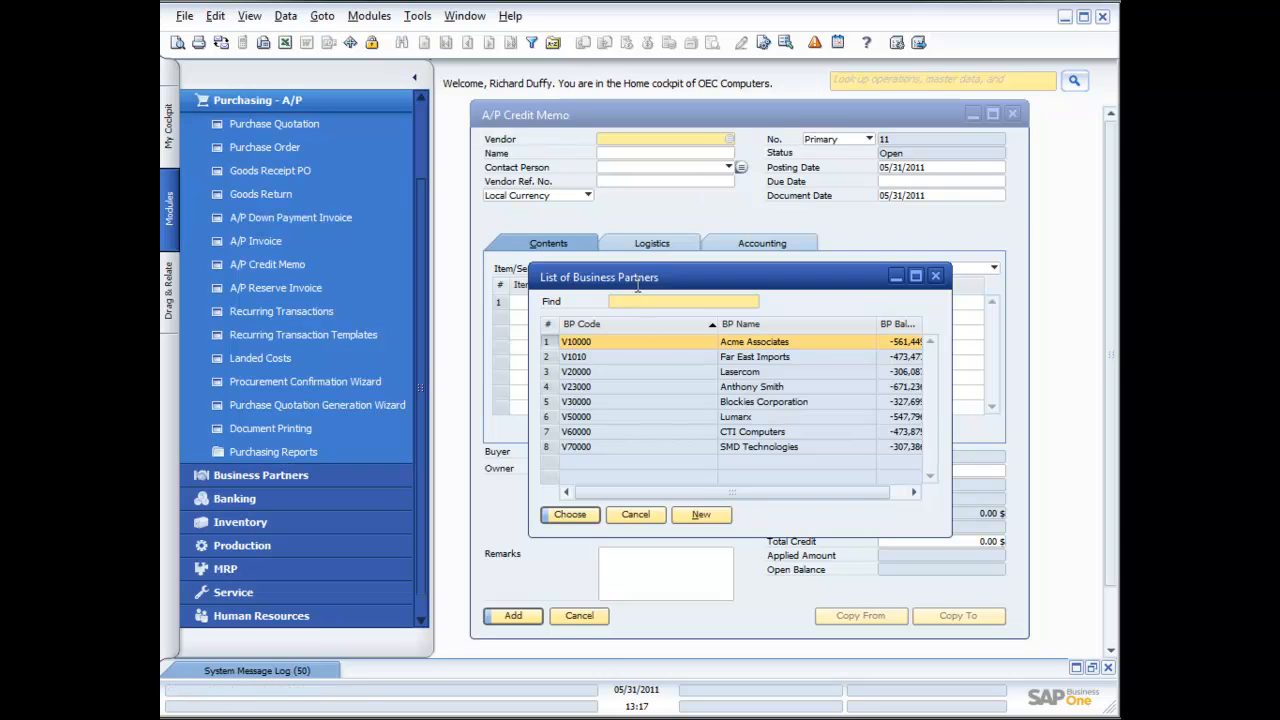
double_click(687, 376)
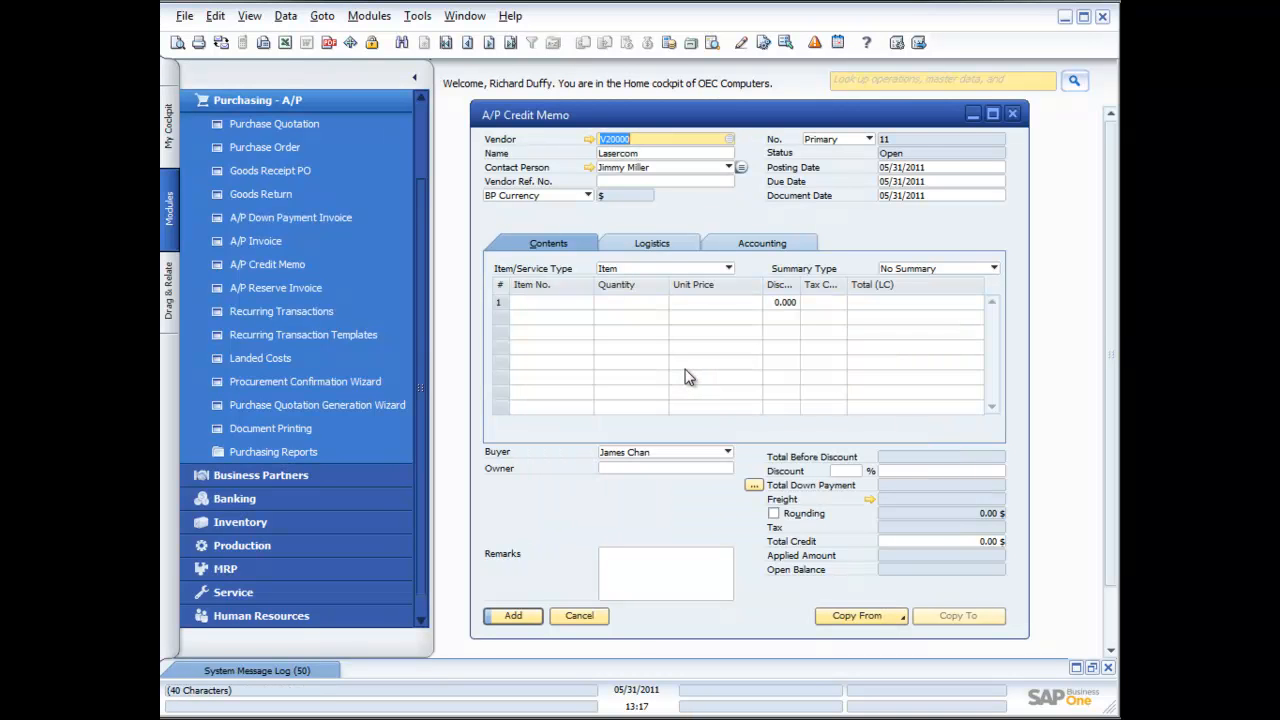
- Copy the Lasercom A/P invoice dated 05/31/2011 into the credit memo, using the row exchange rate from the base document and drawing all data
click(896, 619)
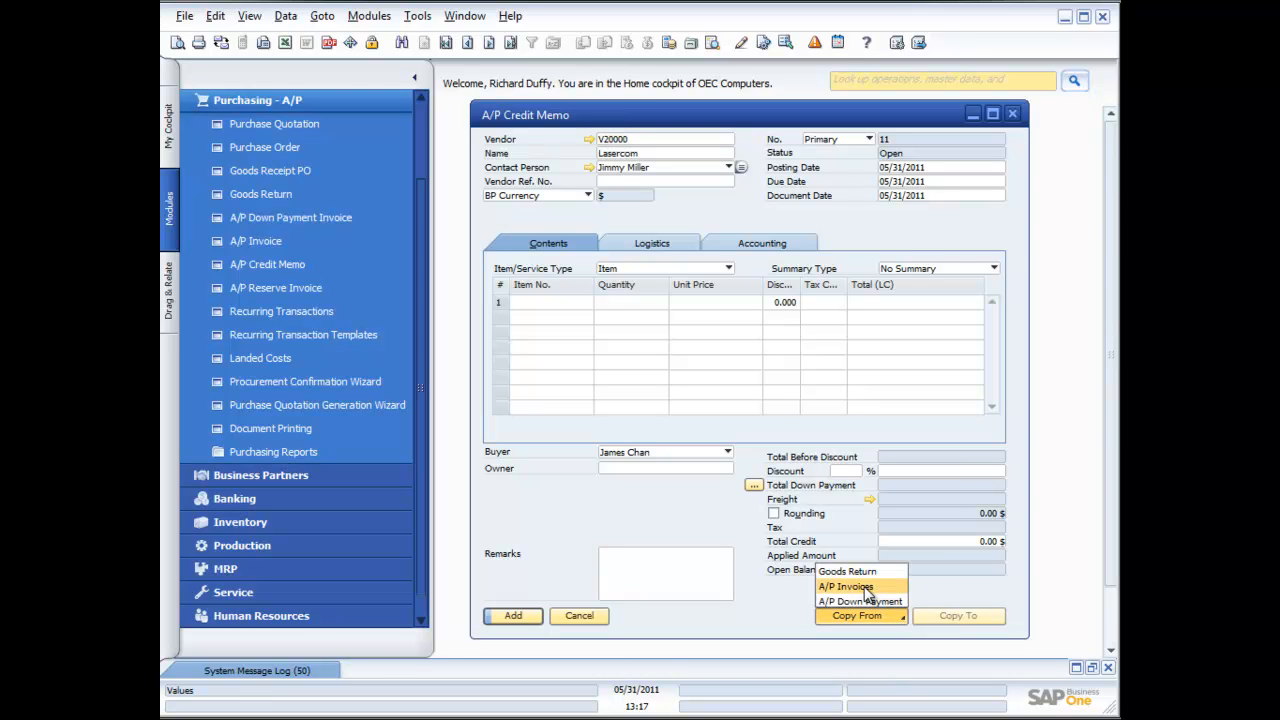
click(864, 588)
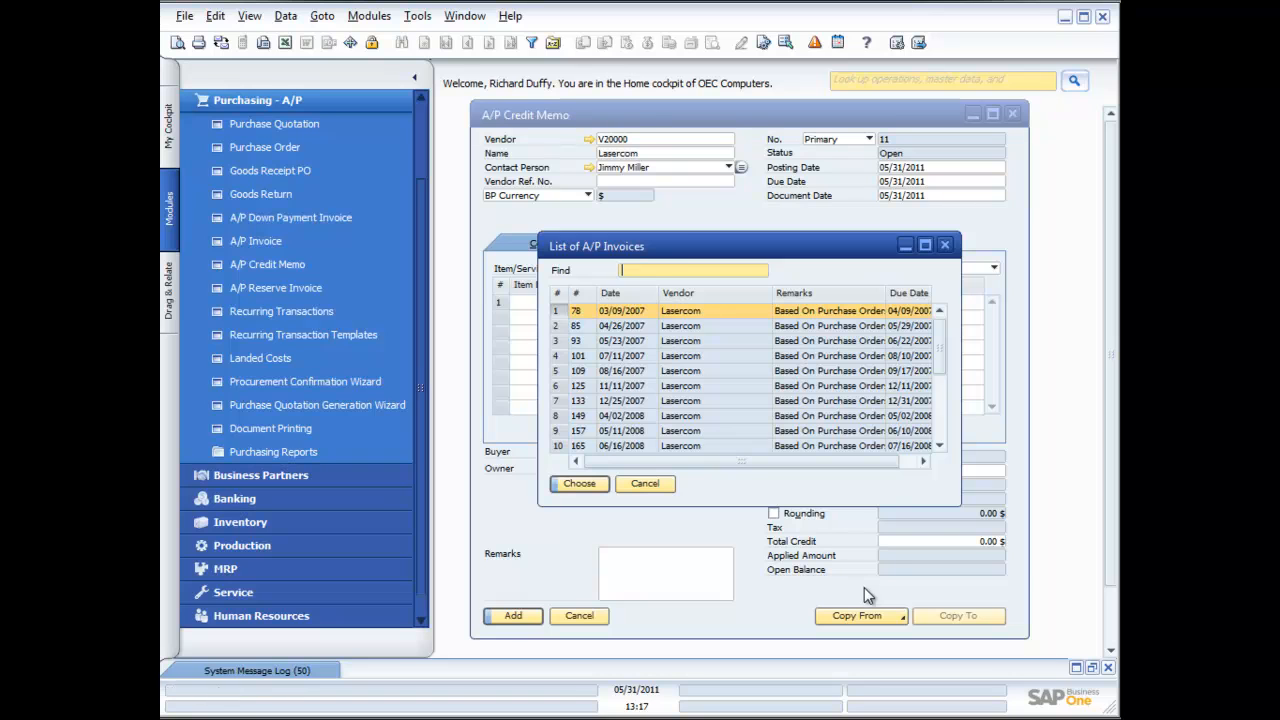
click(647, 297)
click(647, 297)
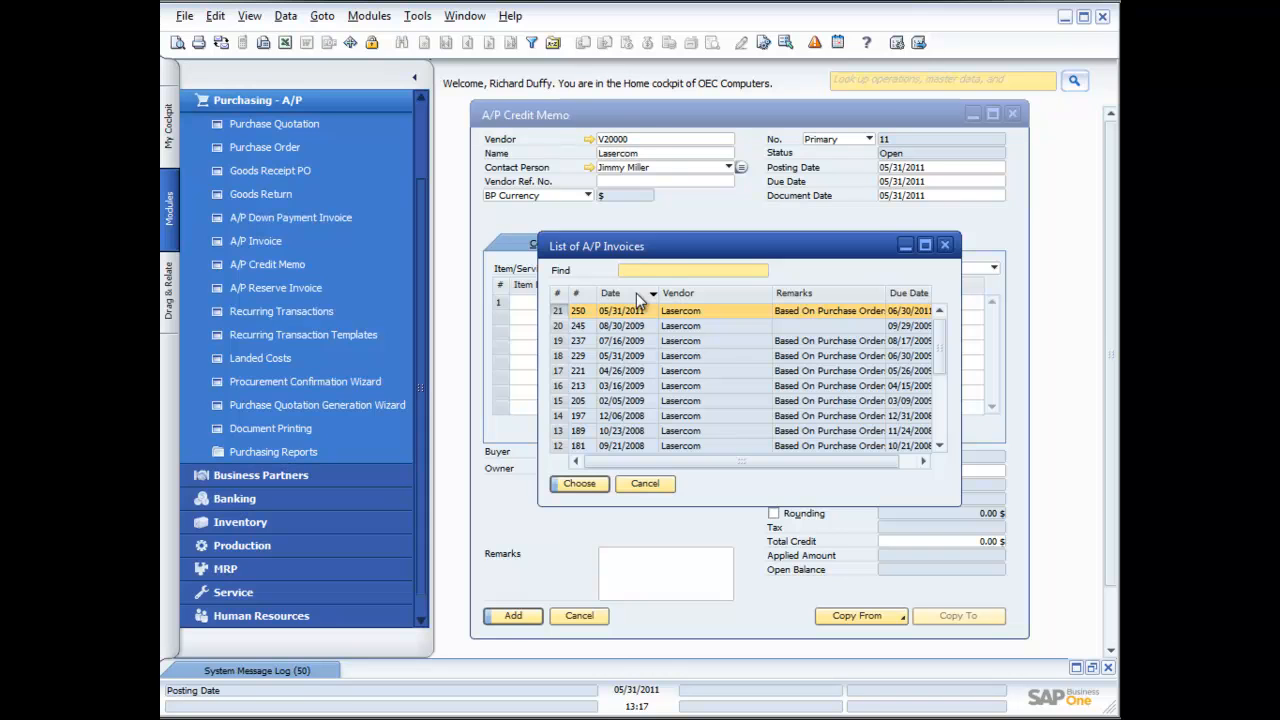
click(580, 484)
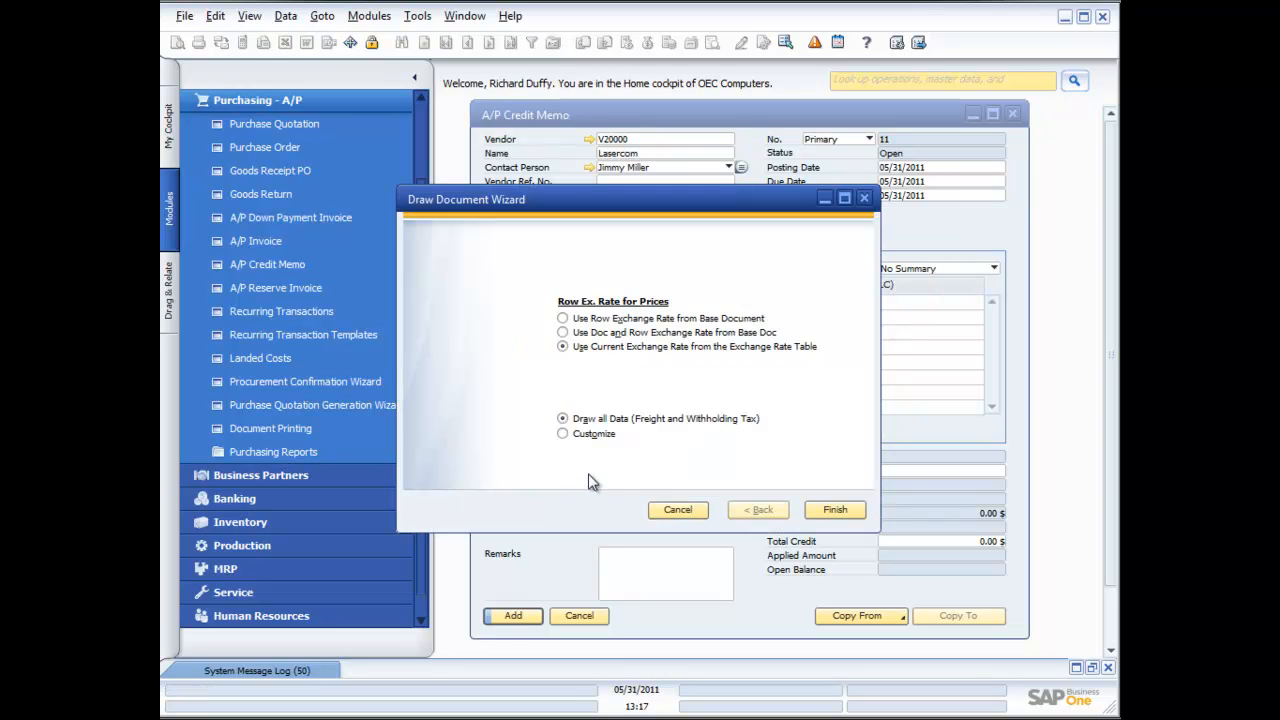
click(587, 320)
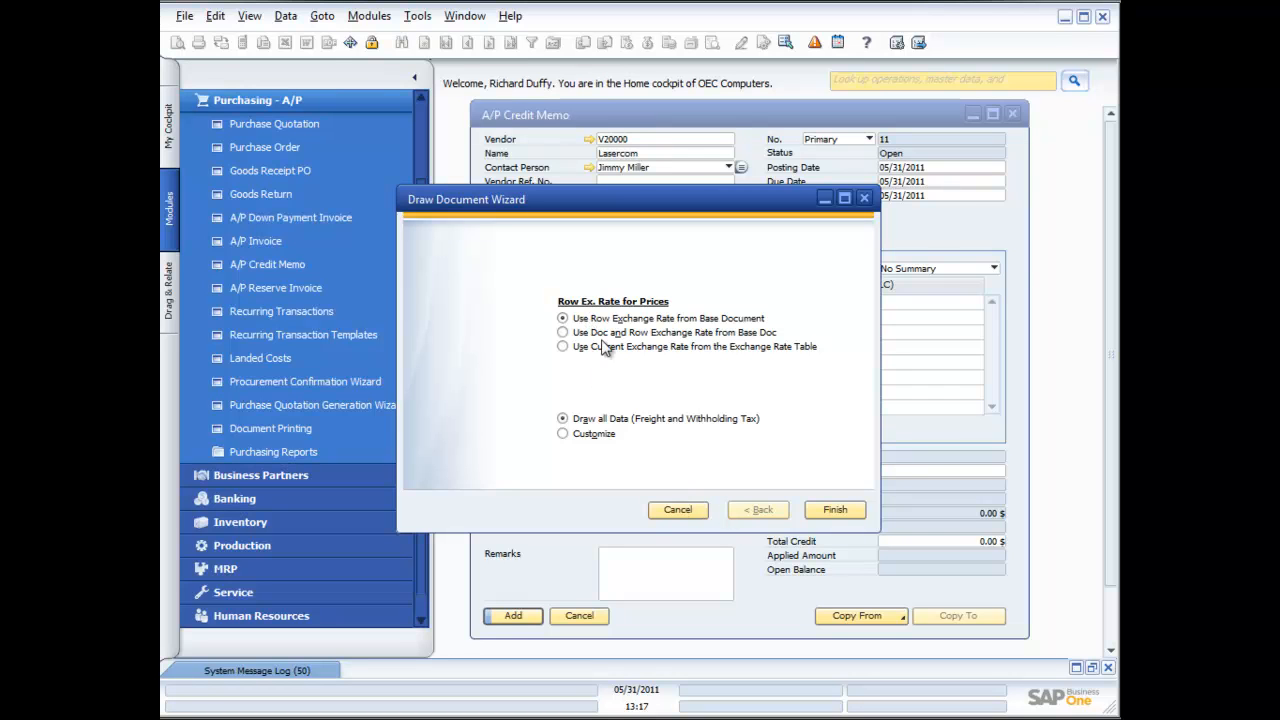
click(833, 511)
click(440, 368)
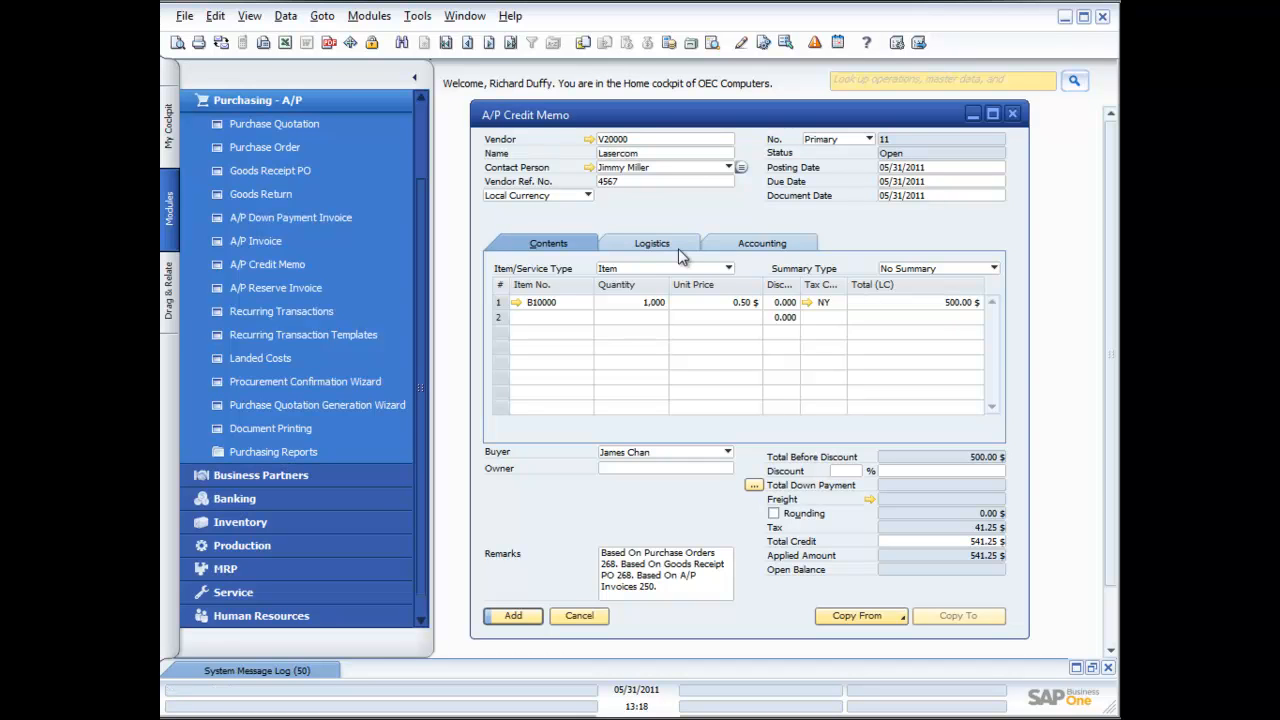
- Try a quantity of 250 on the credit memo's B10000 row and set it back to 1000
click(629, 306)
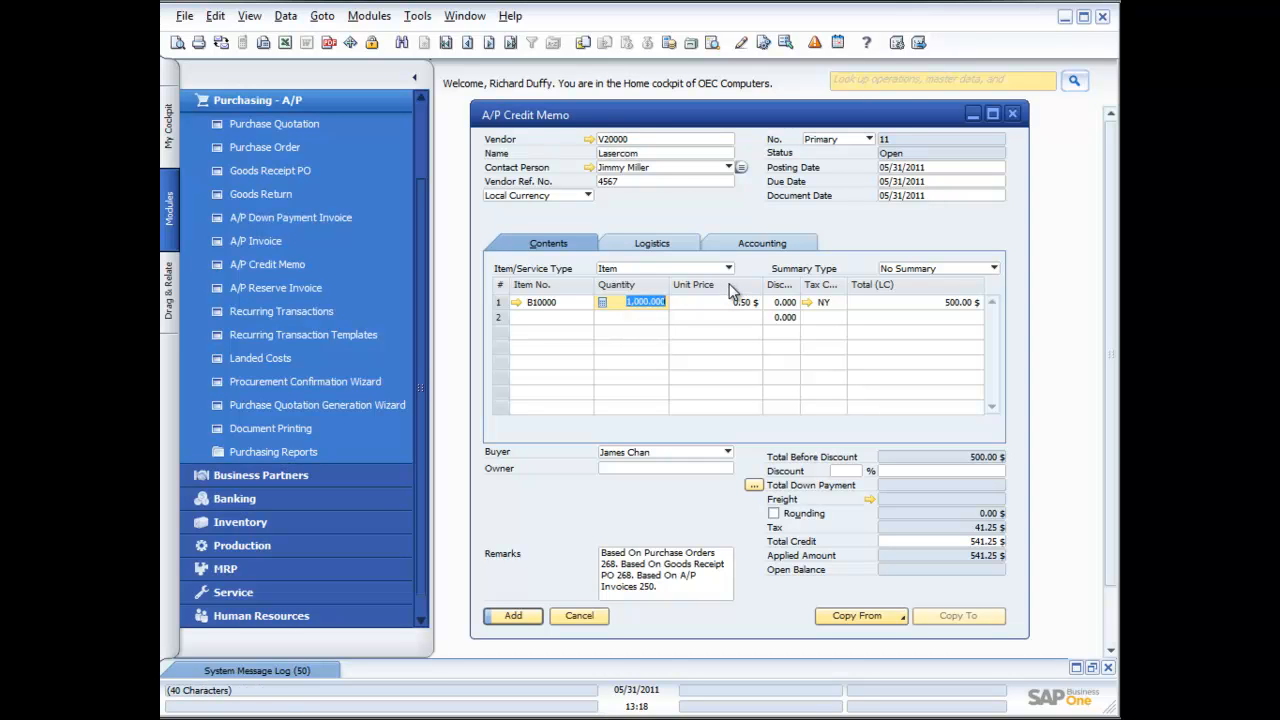
text(250)
key(Tab)
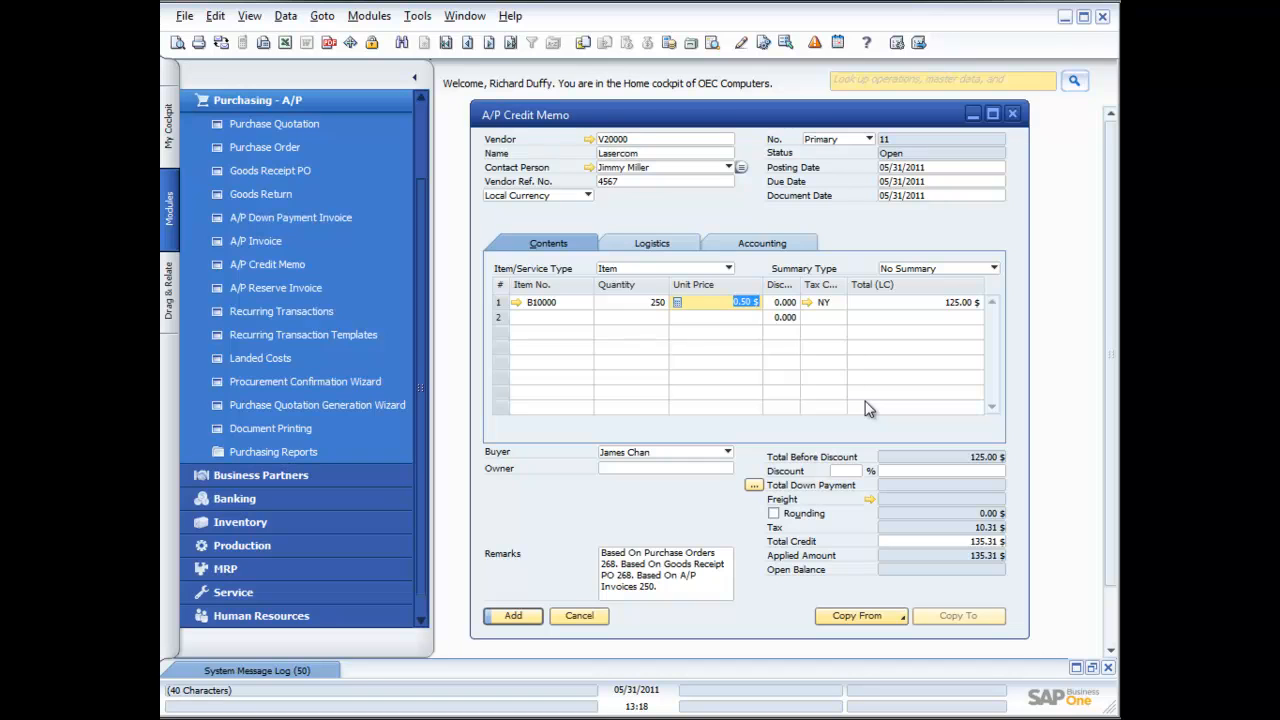
click(645, 303)
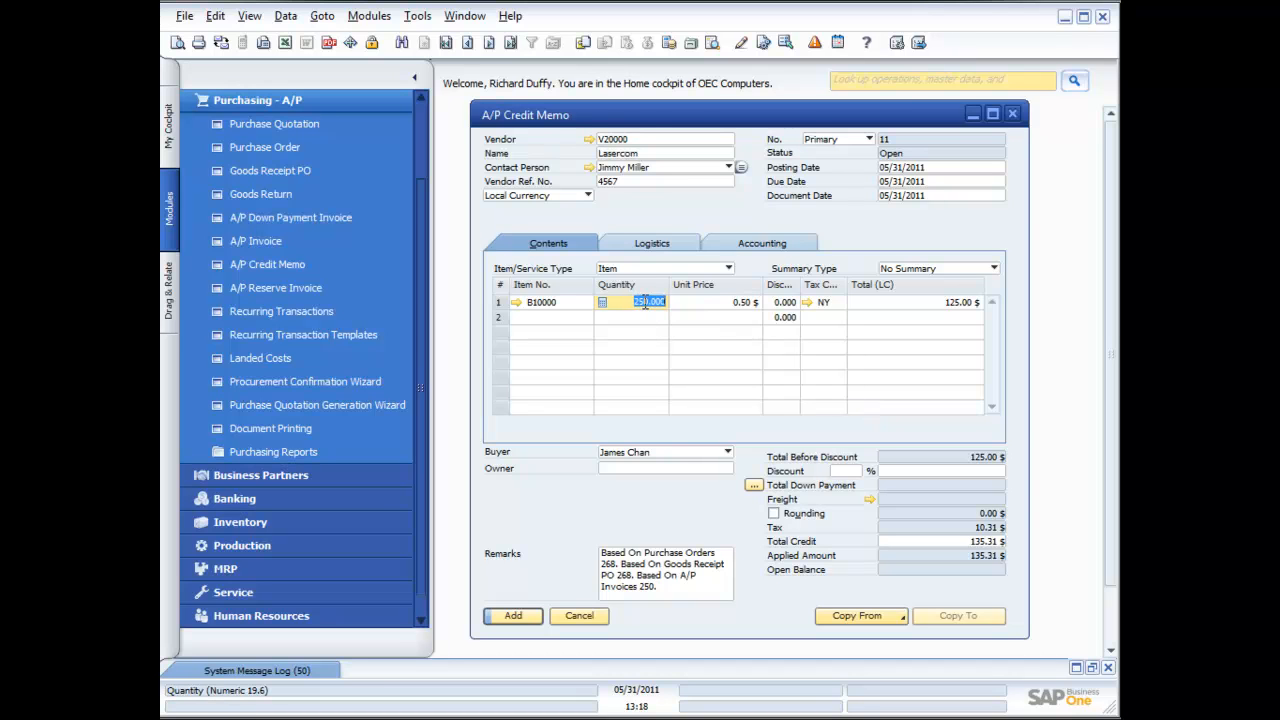
text(1000)
key(Tab)
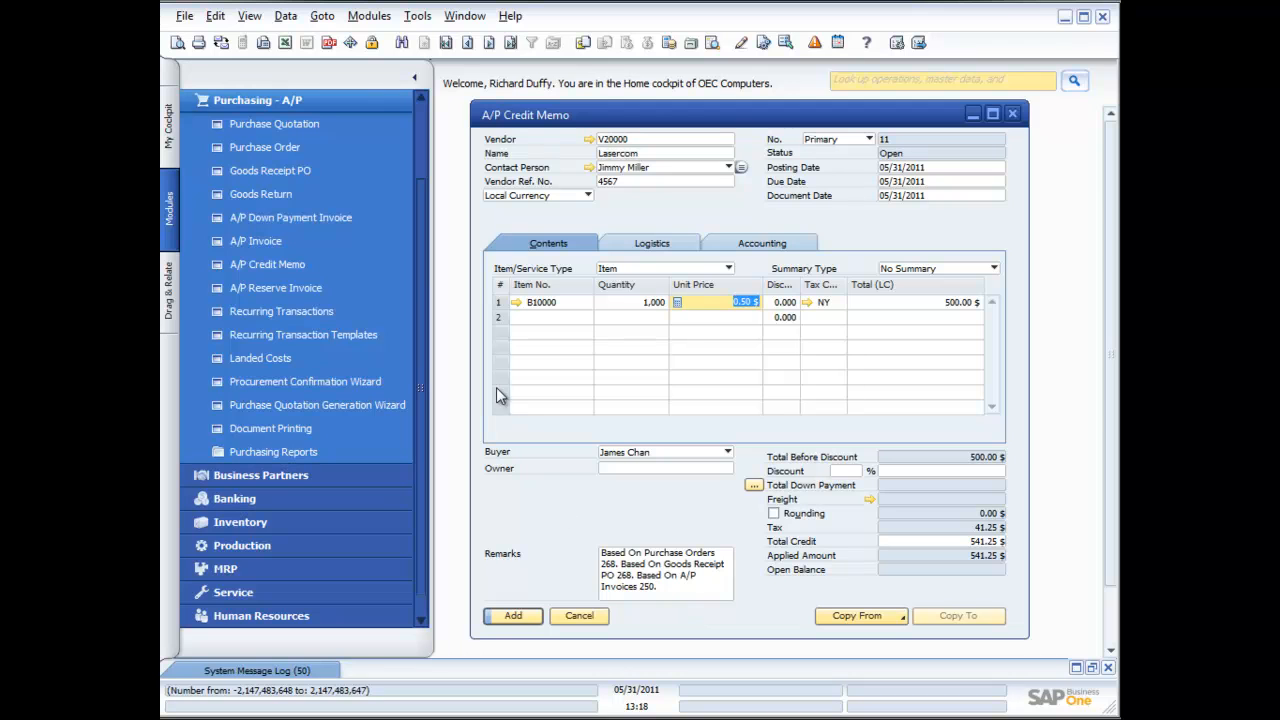
- Start adding the credit memo and allocate 1000 units of item B10000 from batch 1ACG2
click(513, 614)
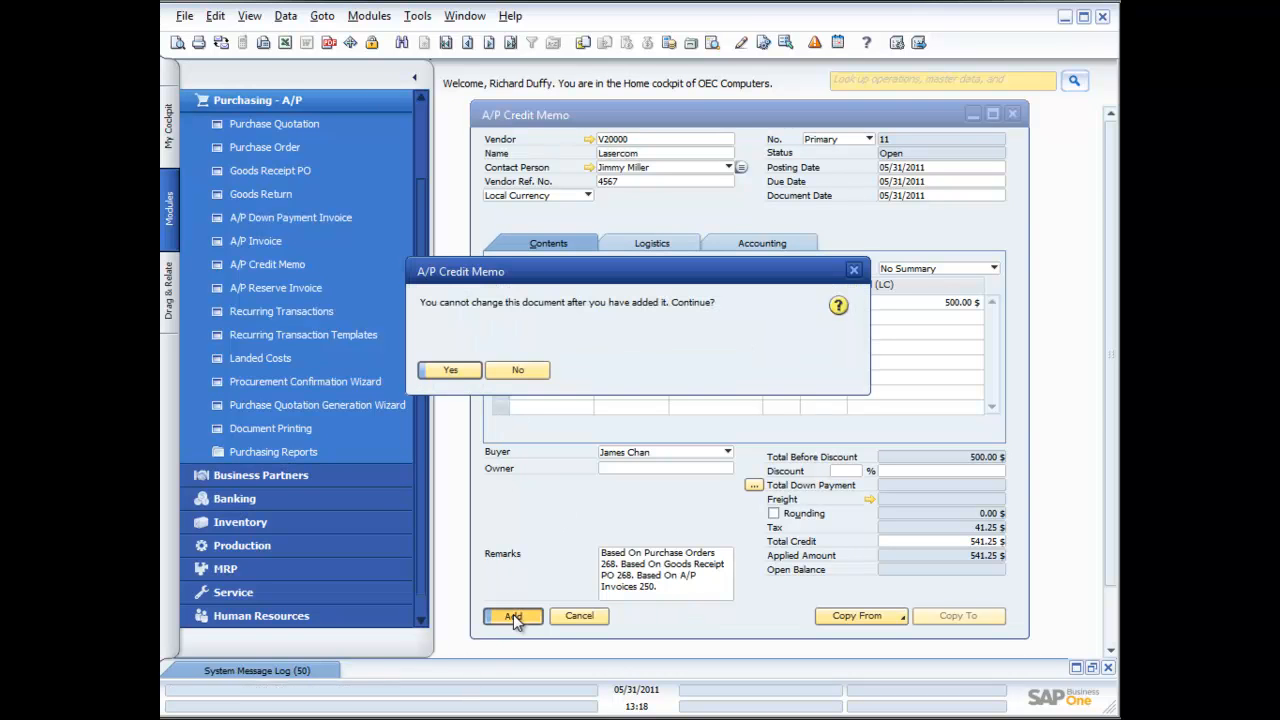
click(448, 371)
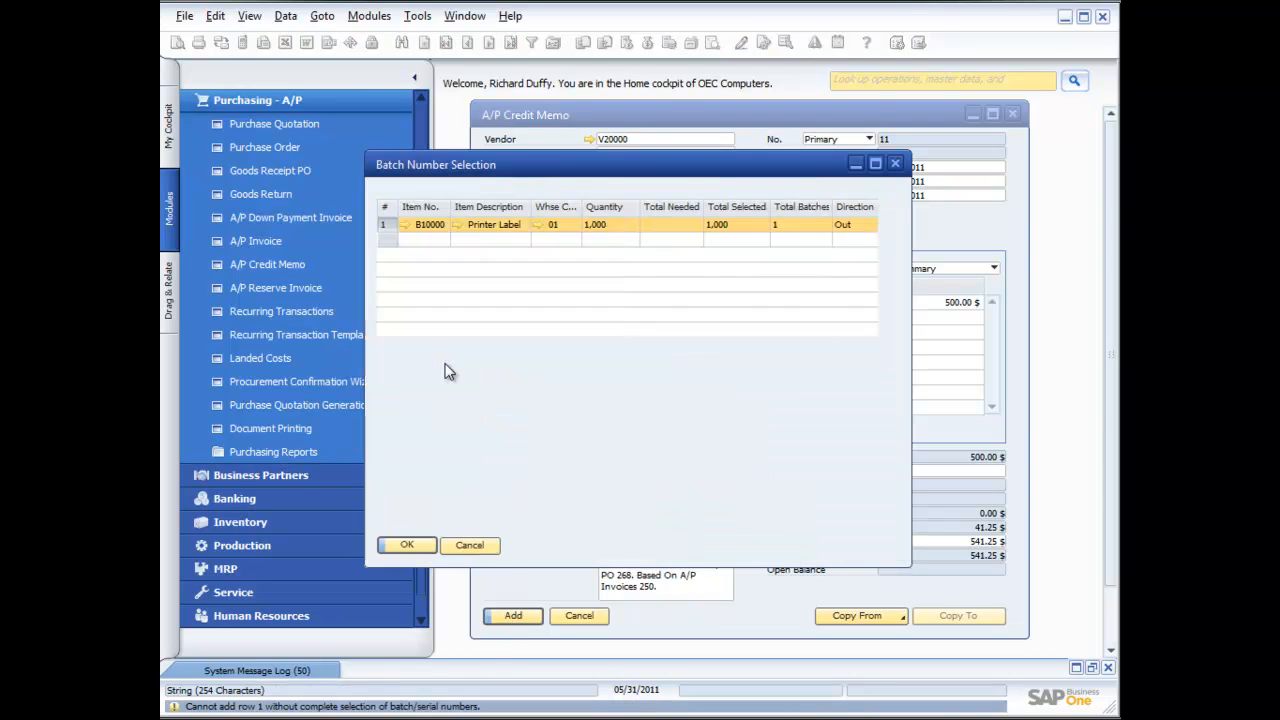
click(541, 411)
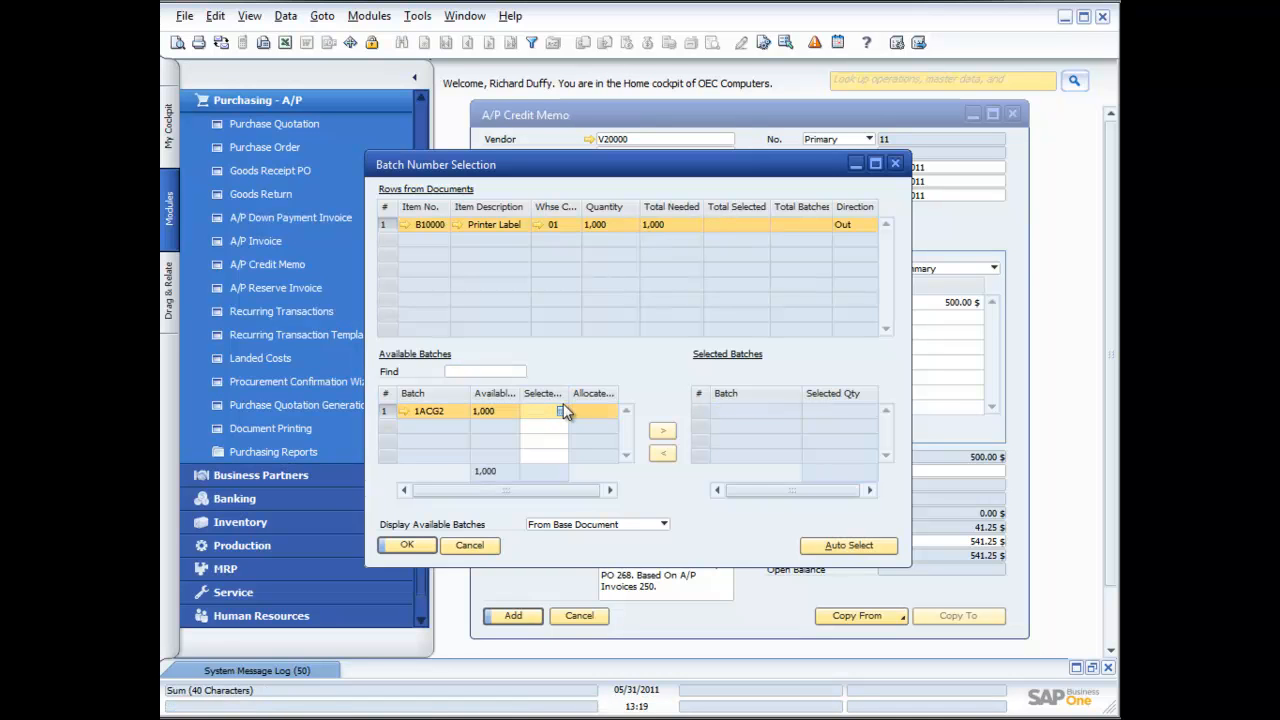
text(1000)
click(662, 430)
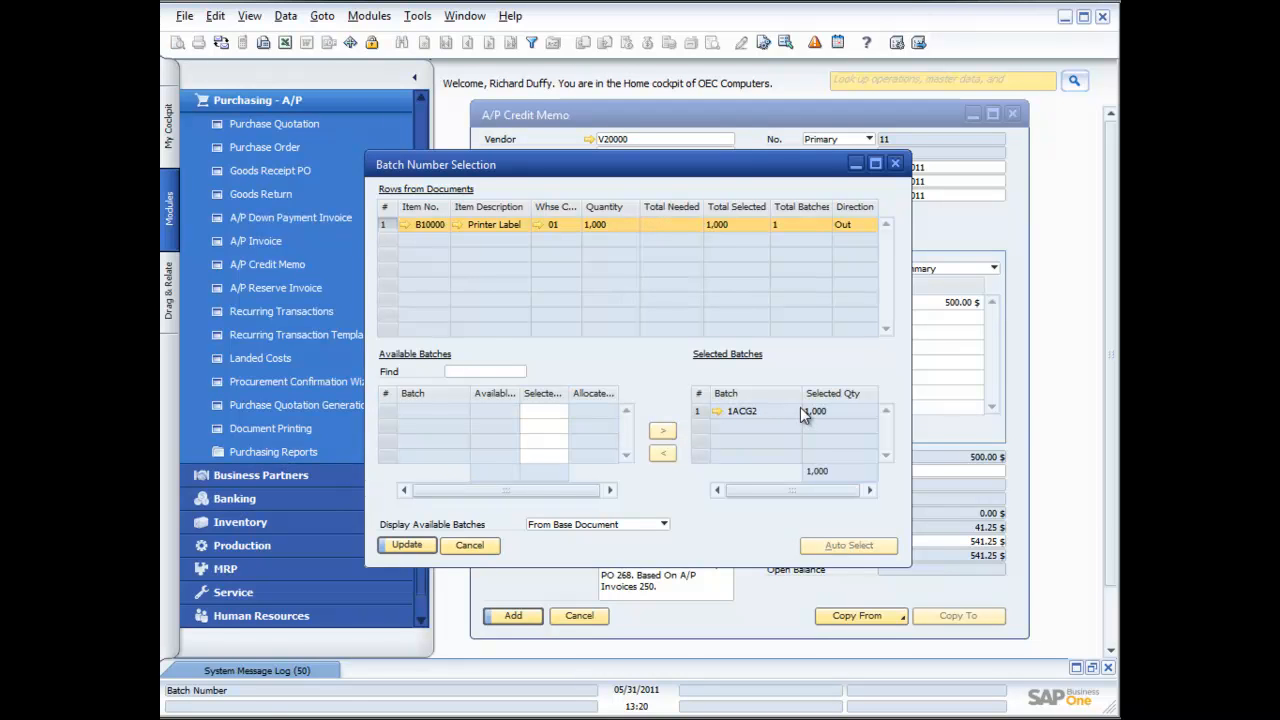
click(407, 545)
click(407, 545)
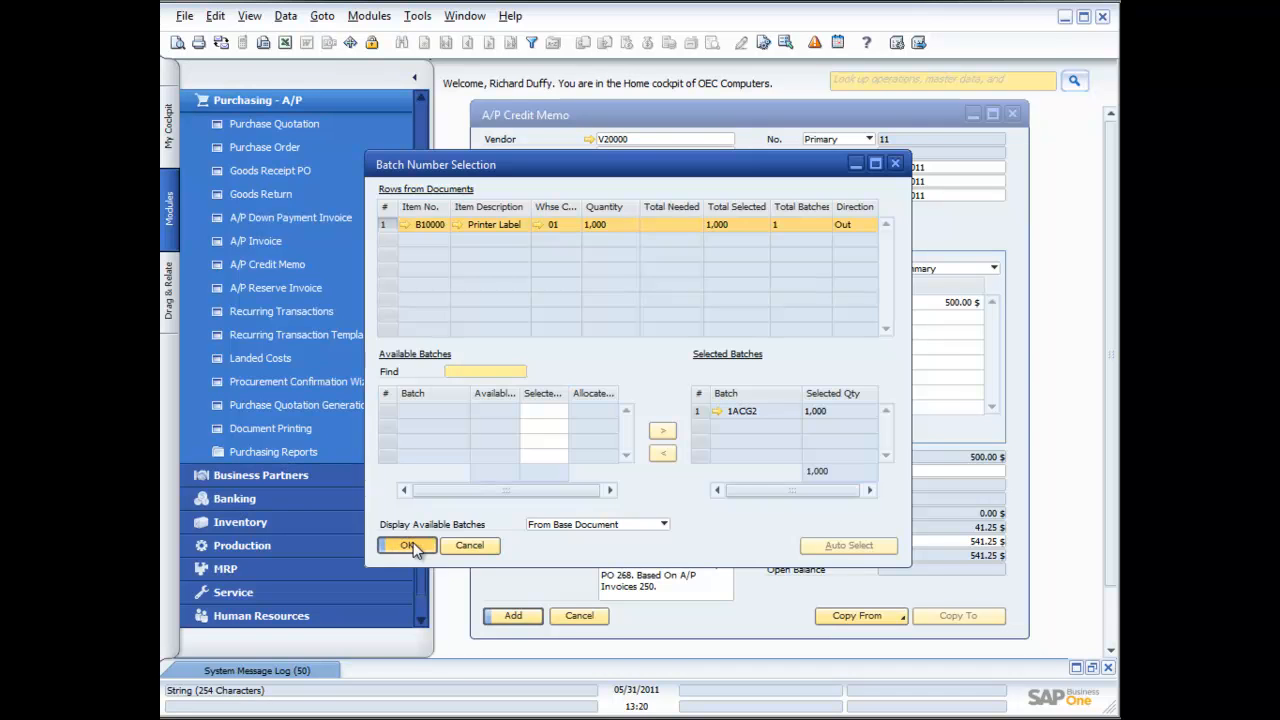
- Add the A/P credit memo permanently and close its form
click(511, 615)
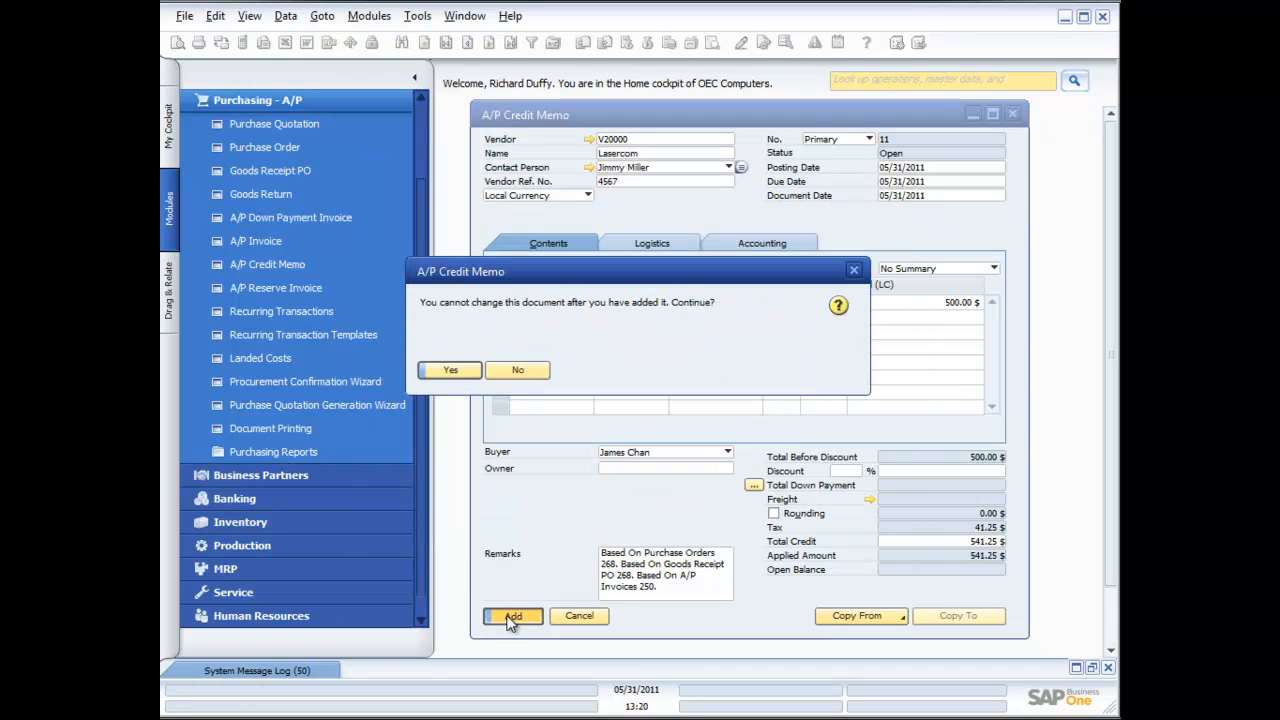
click(470, 375)
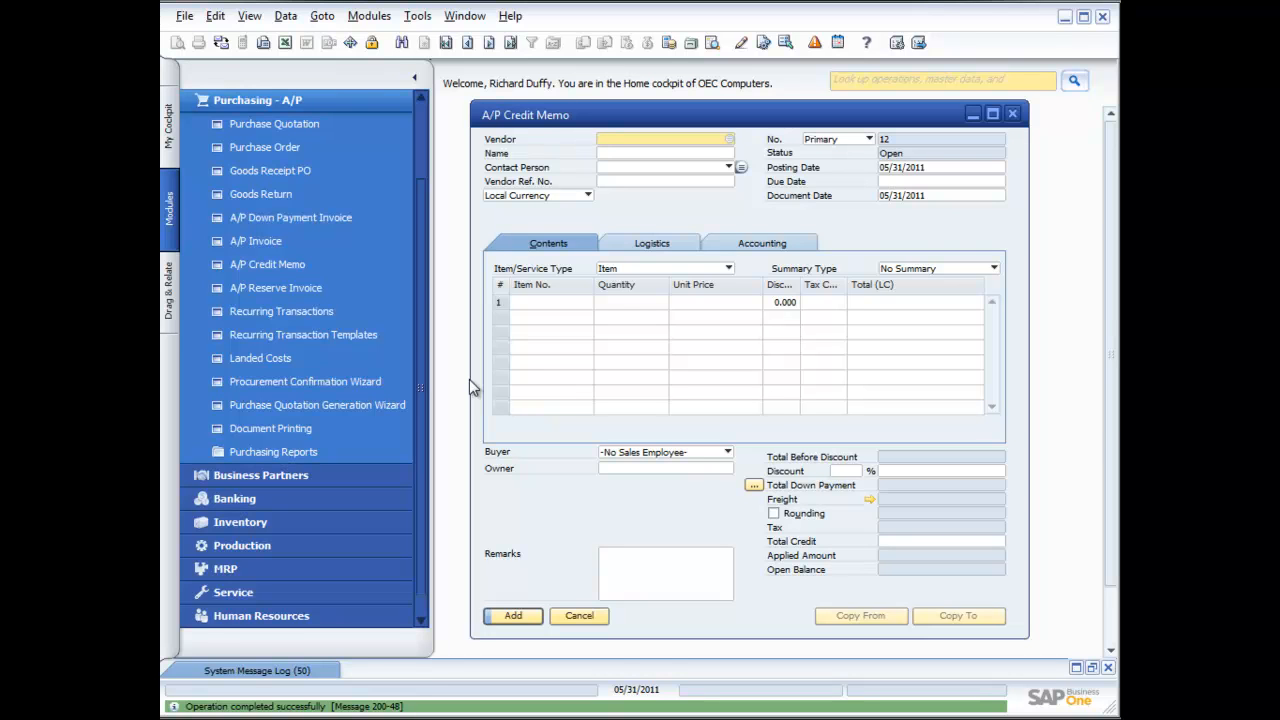
click(580, 615)
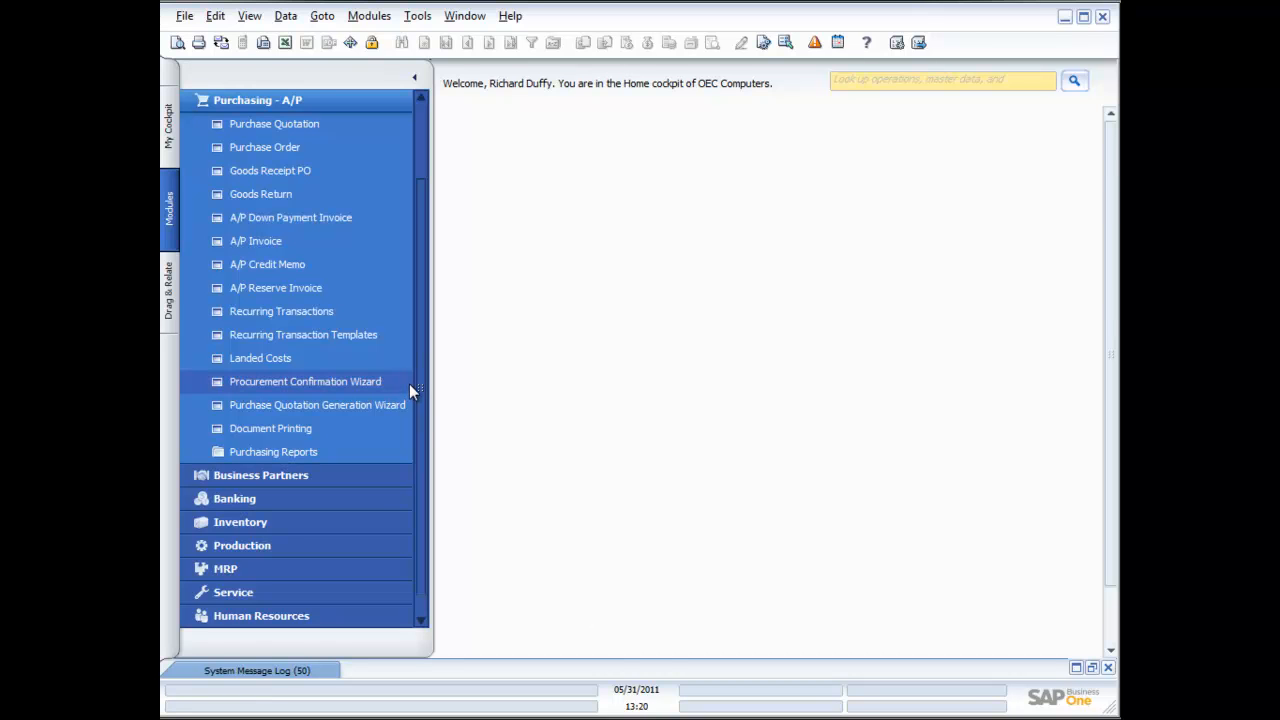
- Start a new goods return for the vendor Lumarx
click(279, 194)
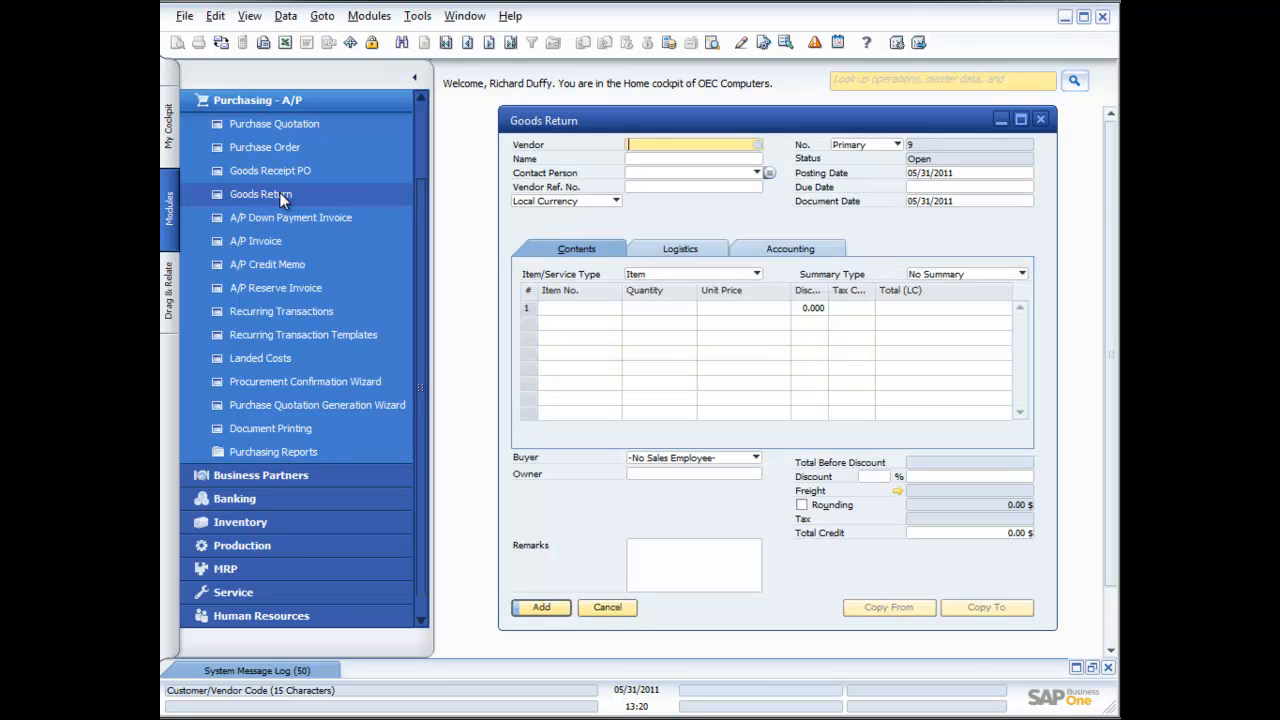
click(758, 146)
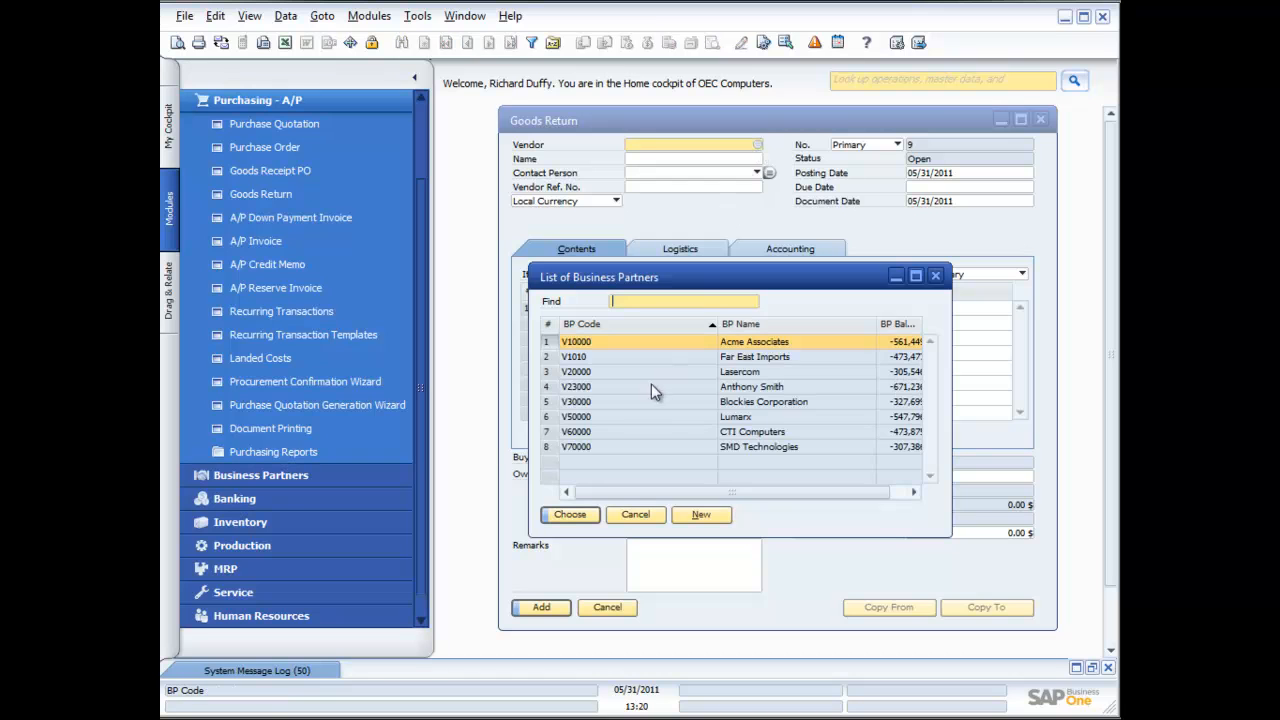
double_click(712, 416)
- Copy the Lumarx Goods Receipt PO dated 12/05/2009 into the goods return, using the base document's row exchange rate and drawing all data
click(918, 607)
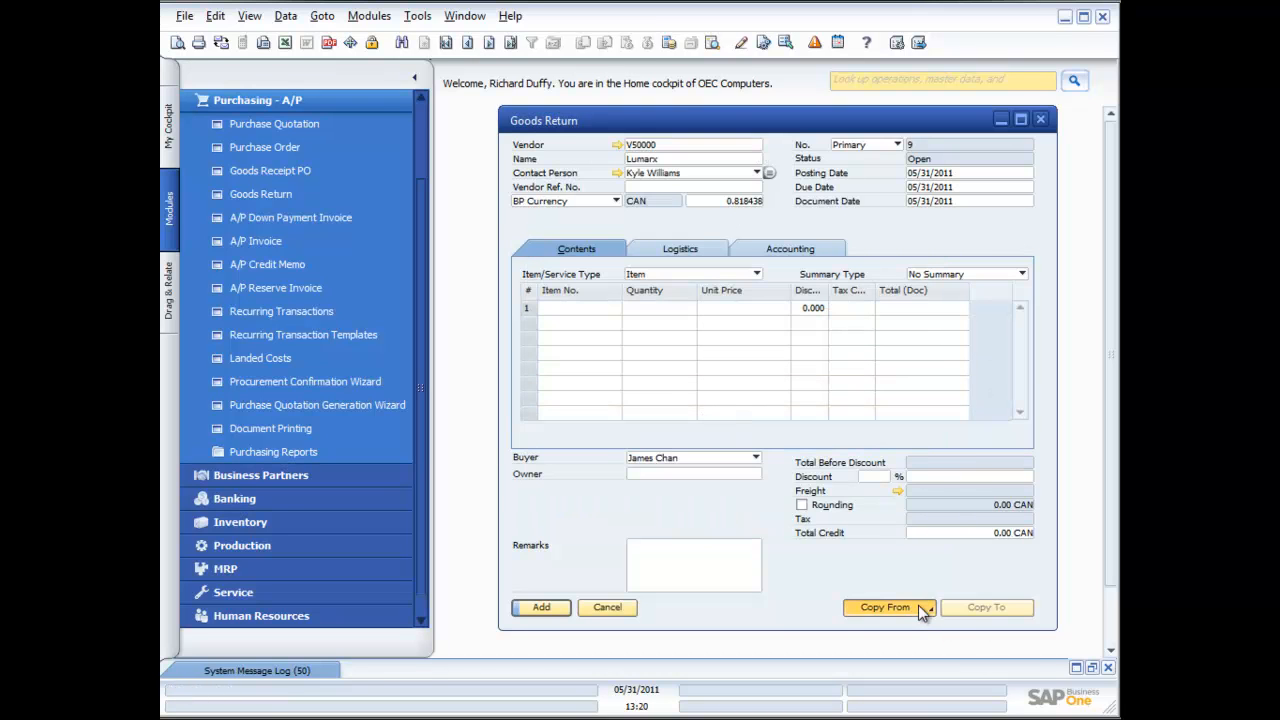
click(912, 624)
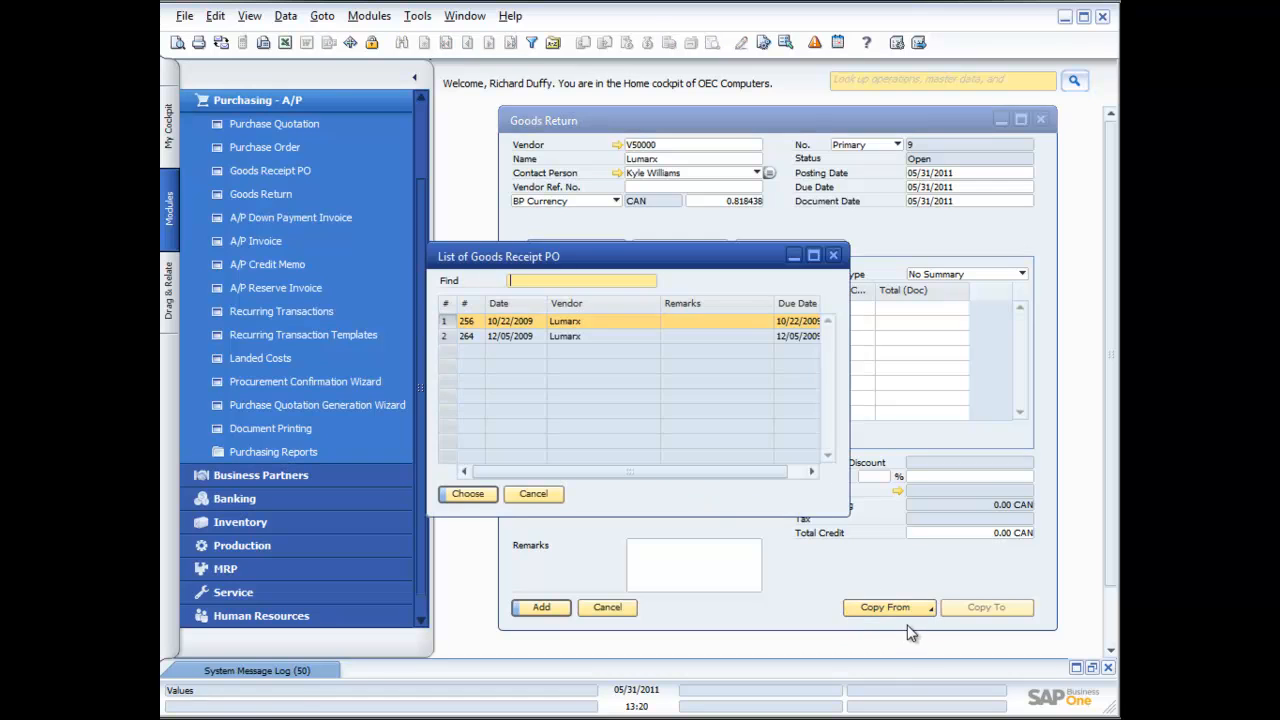
double_click(557, 338)
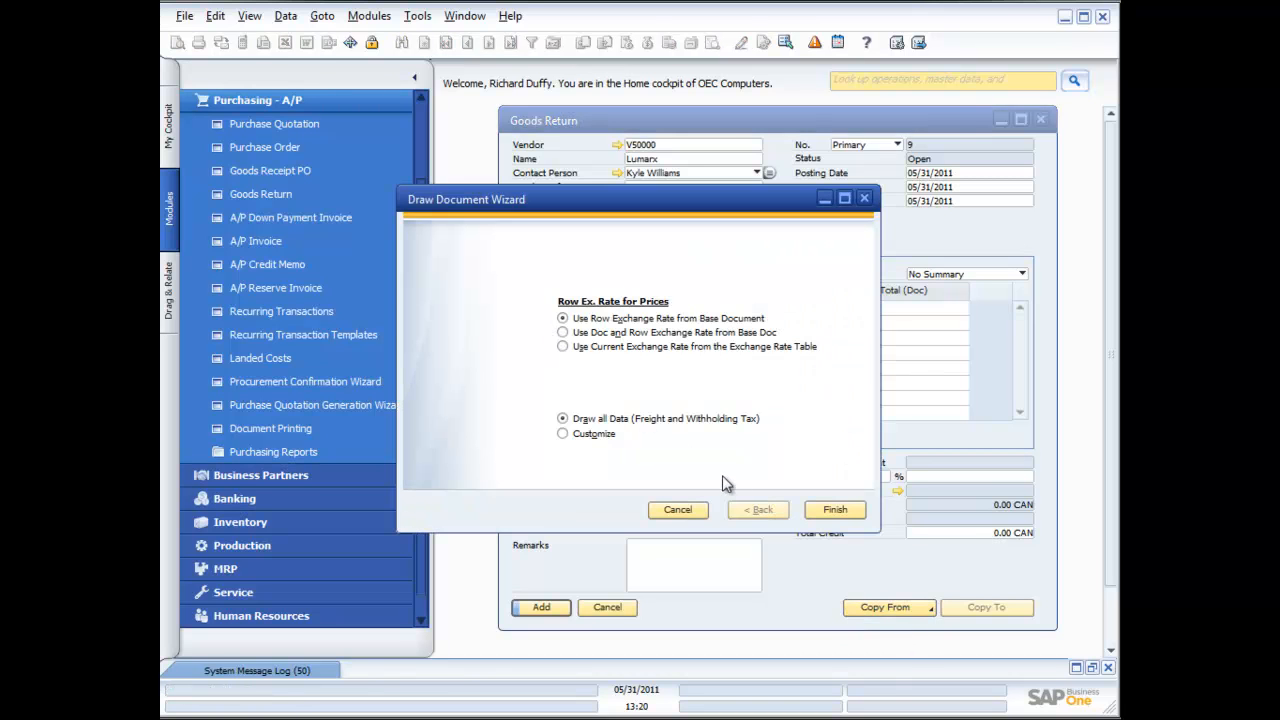
click(835, 510)
click(455, 369)
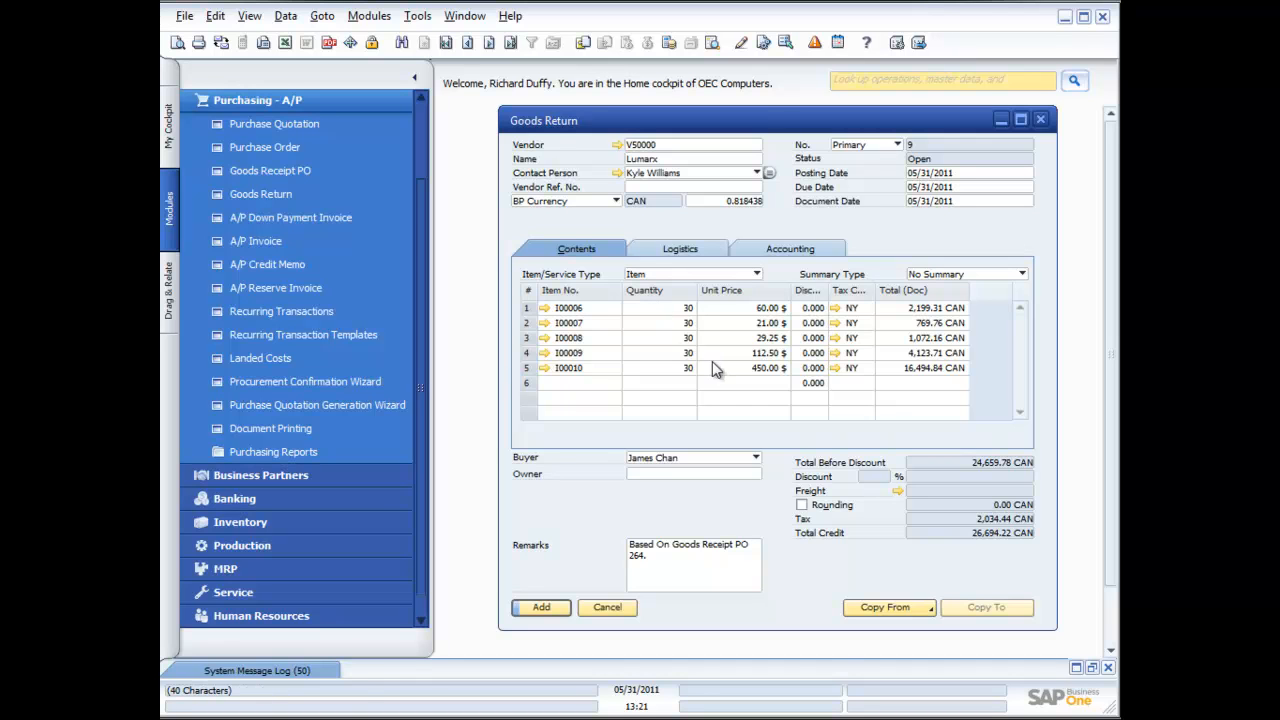
click(528, 324)
right_click(530, 324)
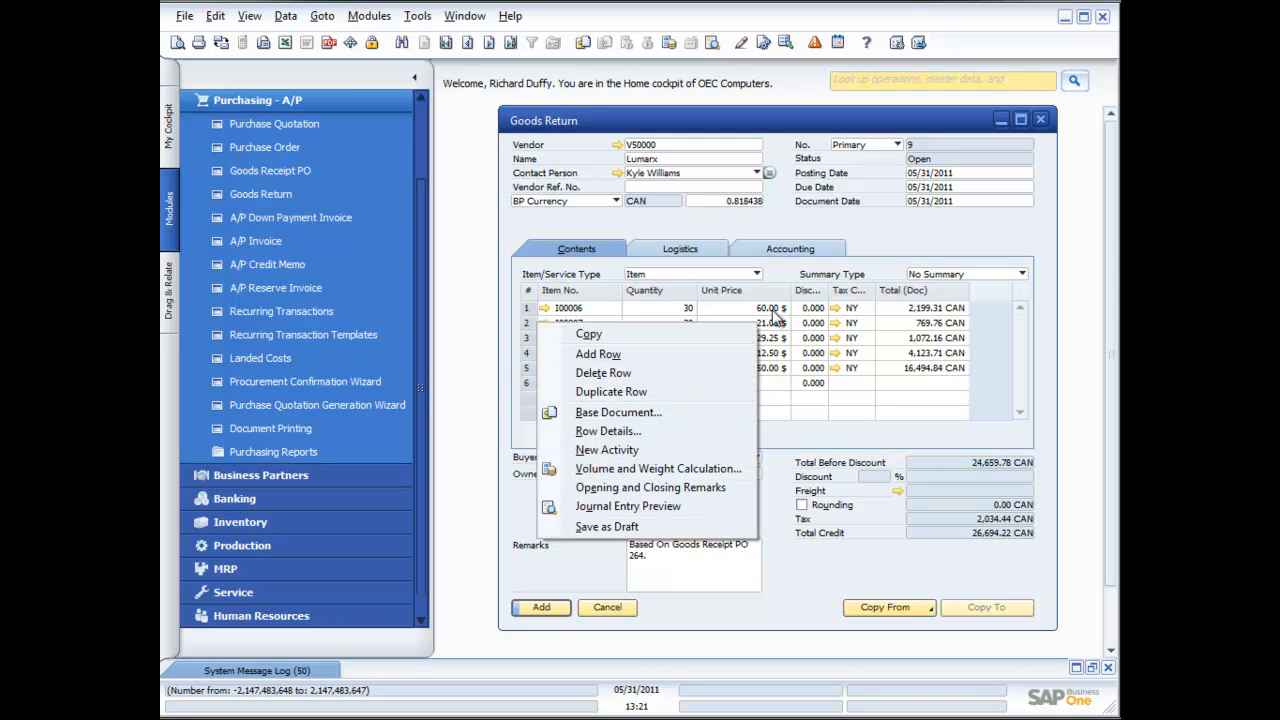
click(926, 254)
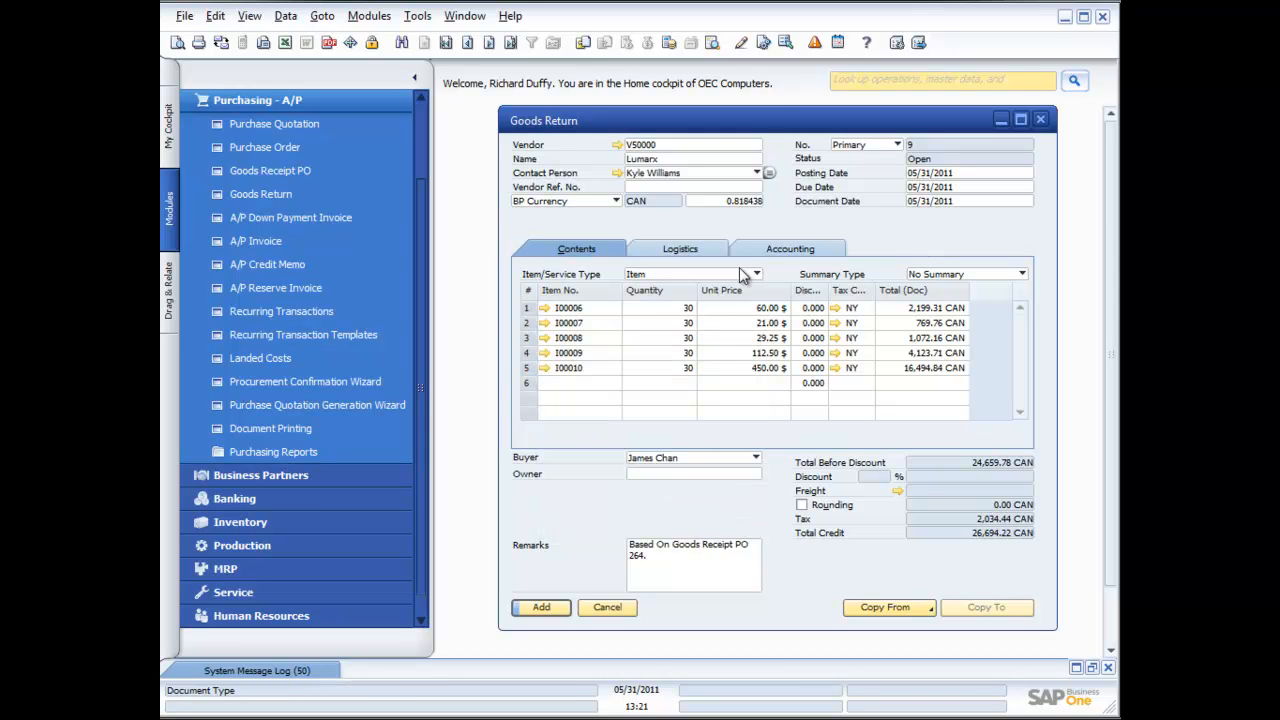
click(526, 325)
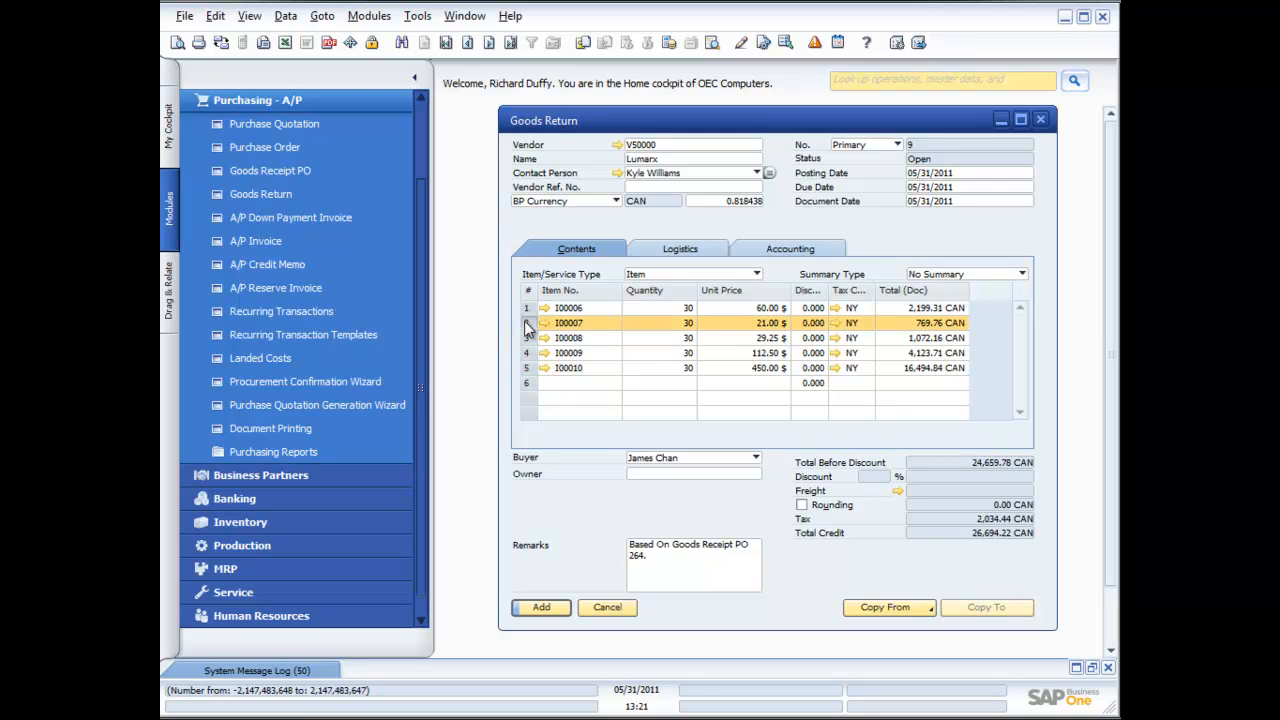
click(529, 368)
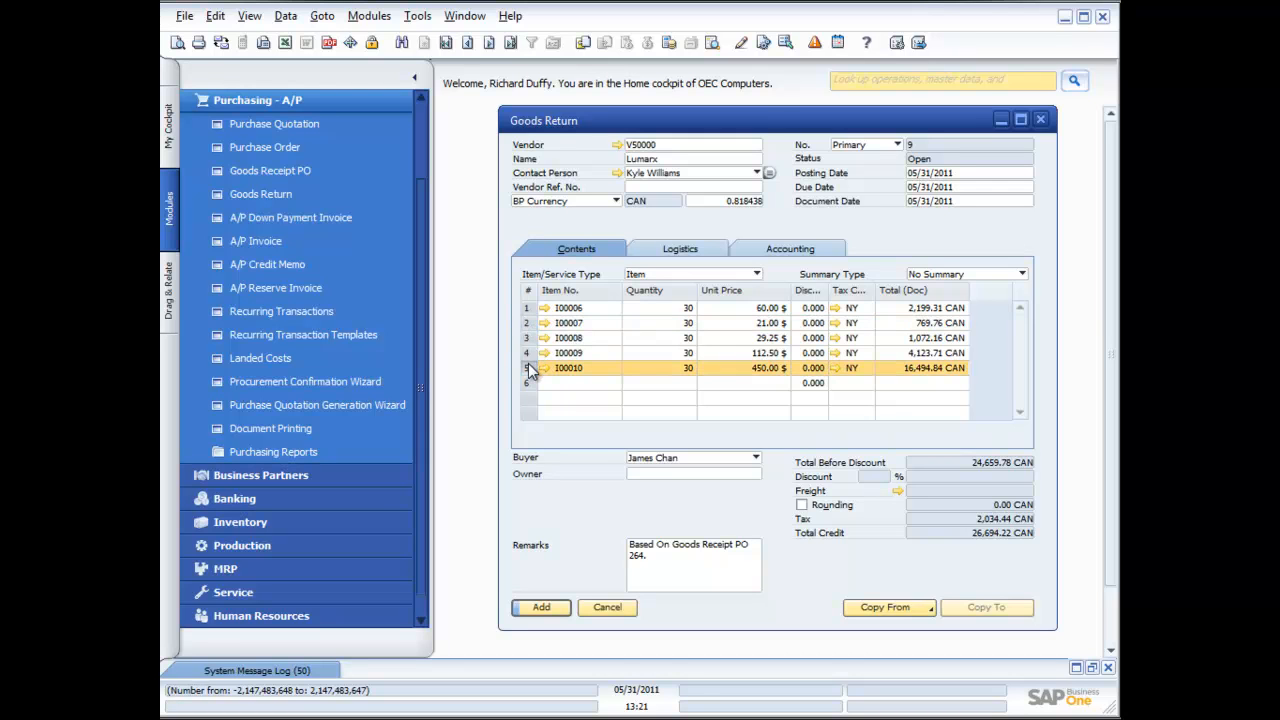
- Delete the rows for items I00007, I00008, I00009 and I00010 from the goods return, keeping only I00006
click(535, 325)
right_click(536, 322)
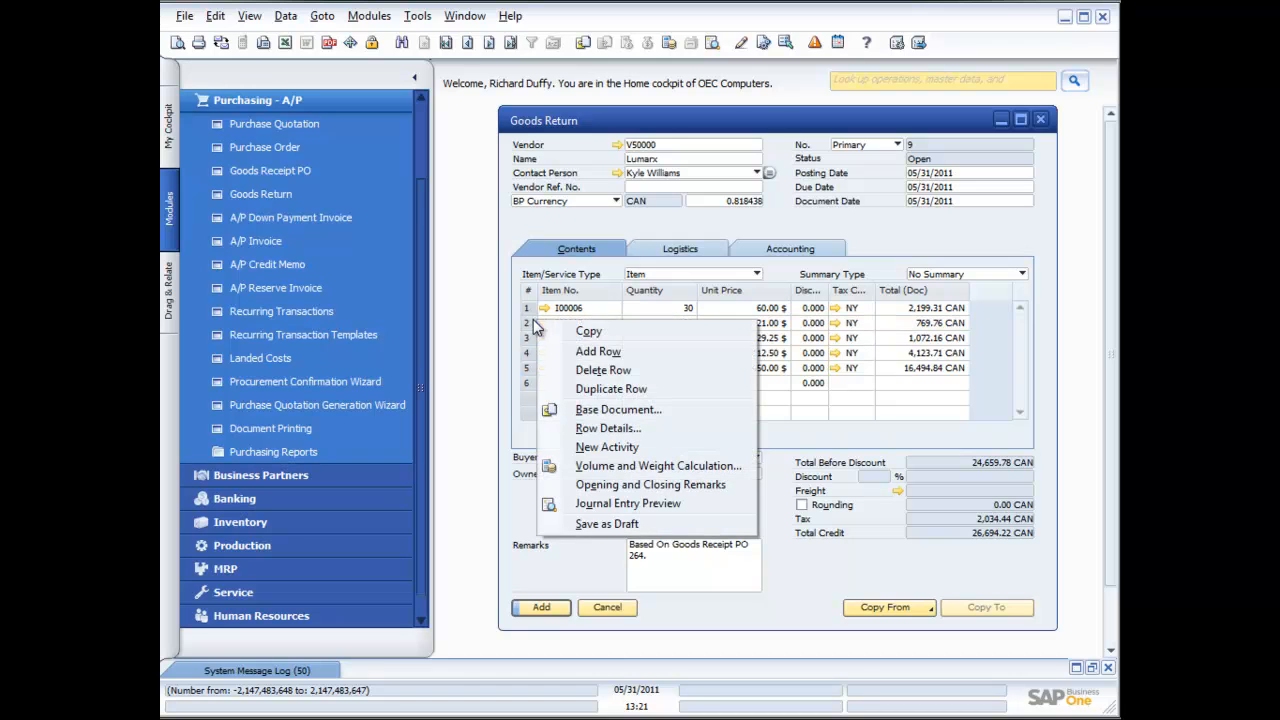
click(601, 370)
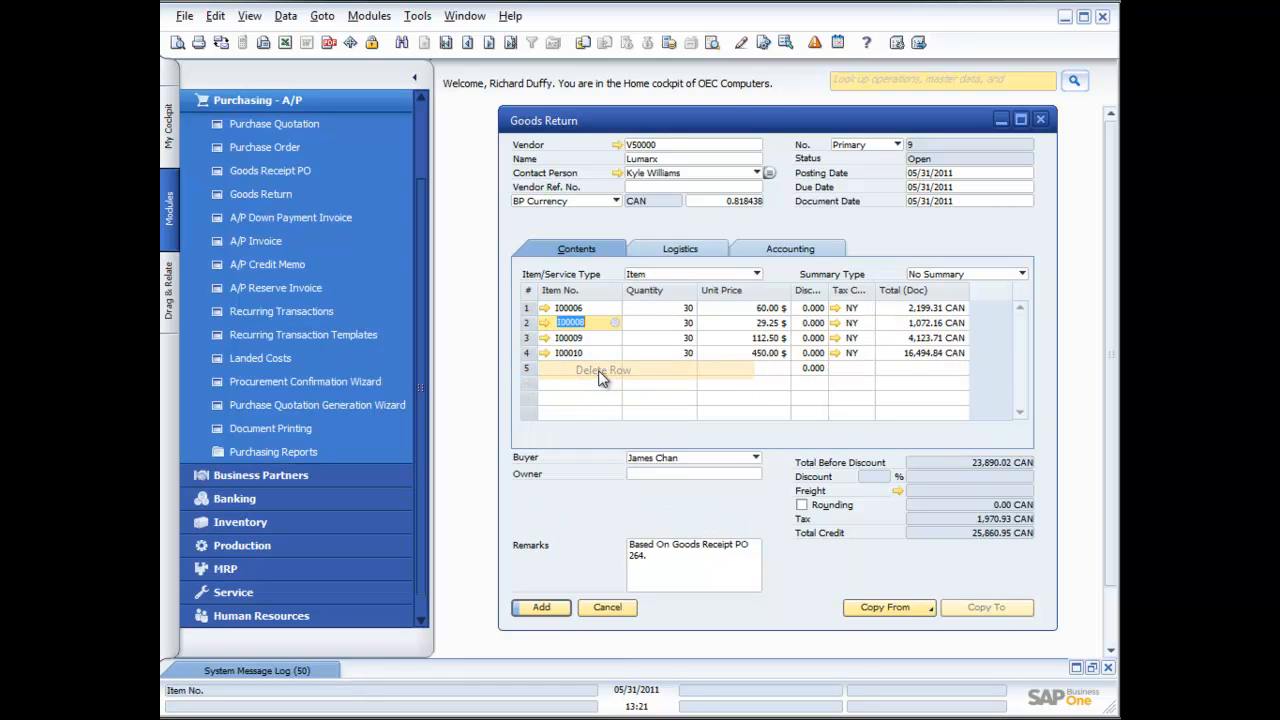
right_click(537, 322)
click(590, 370)
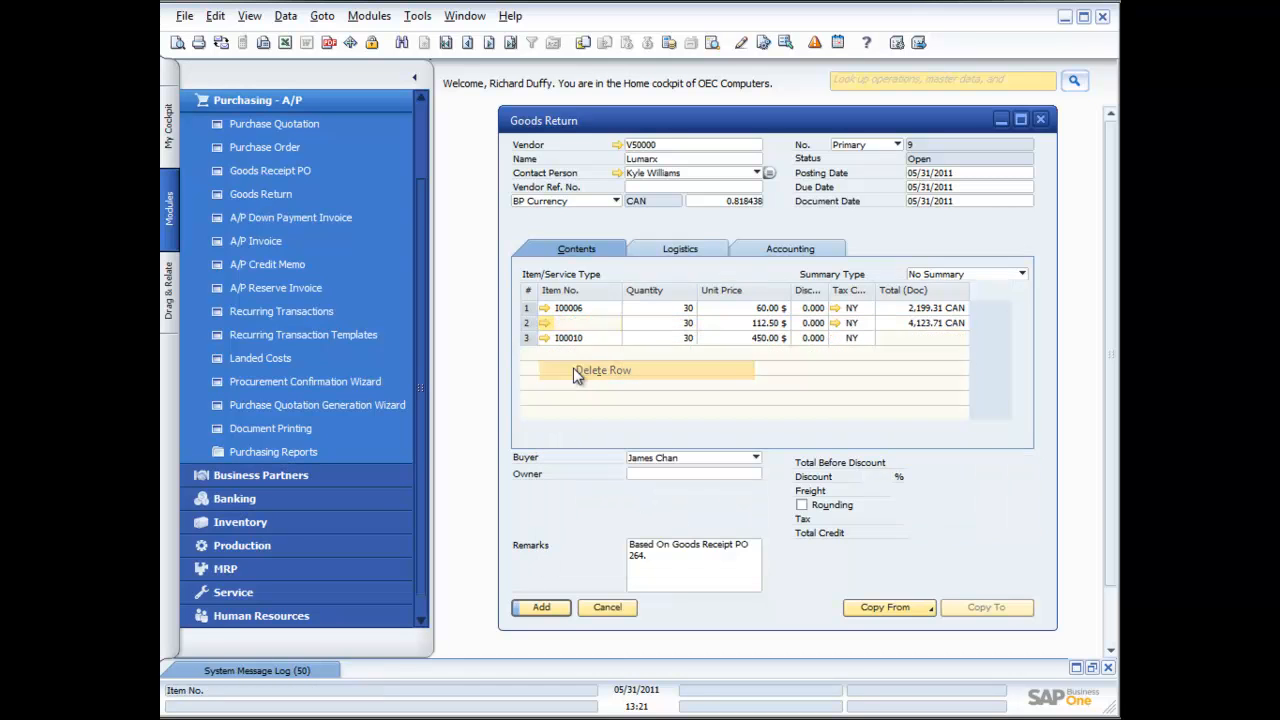
right_click(540, 322)
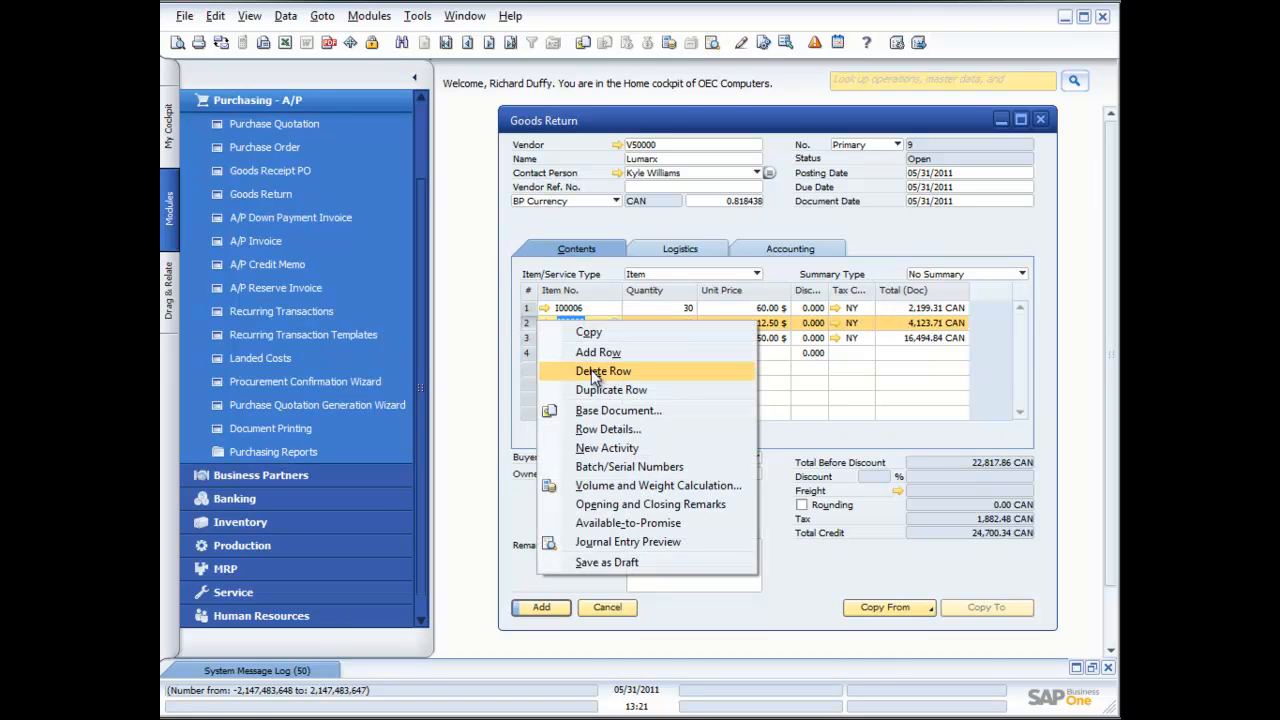
click(596, 371)
right_click(525, 320)
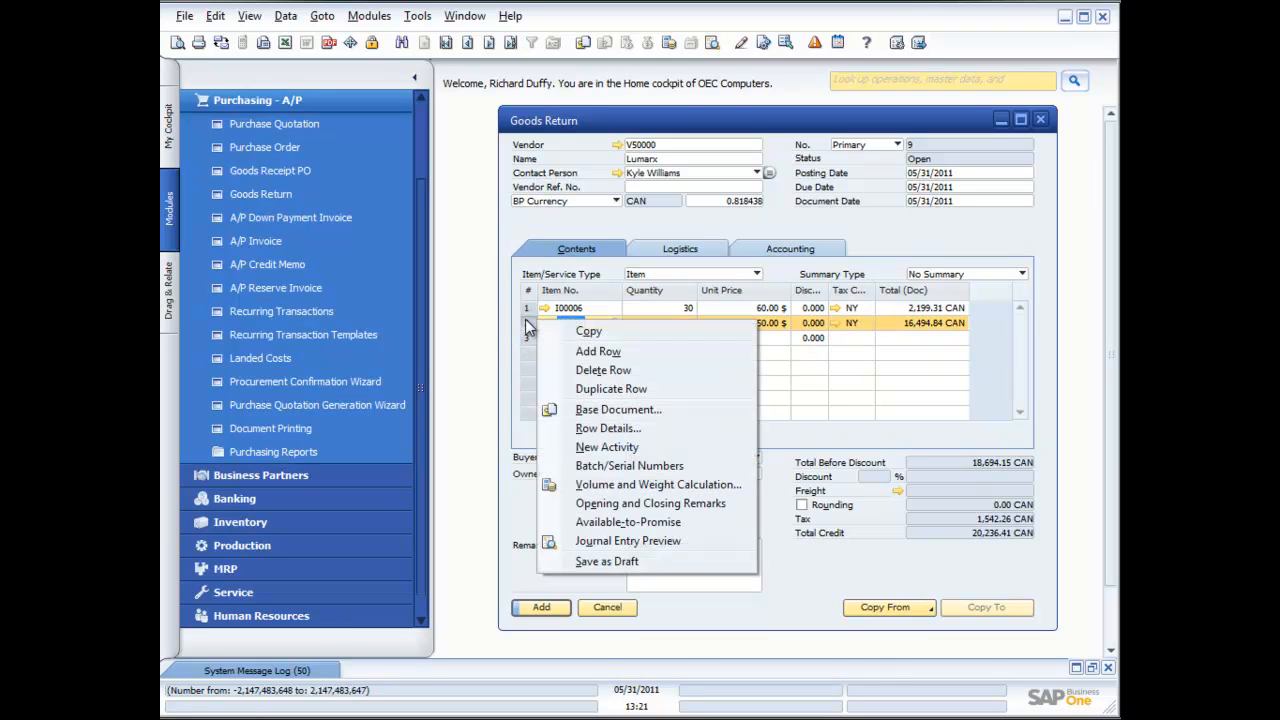
click(590, 371)
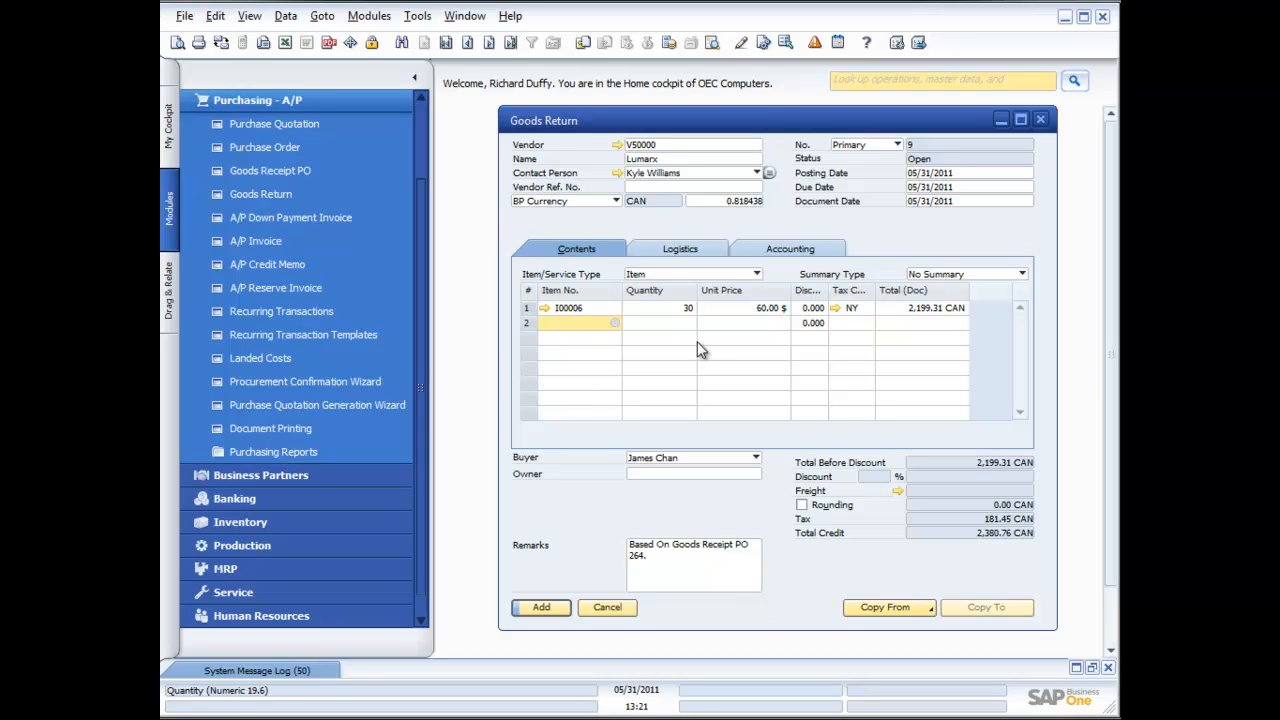
- Add the Lumarx goods return permanently
click(555, 608)
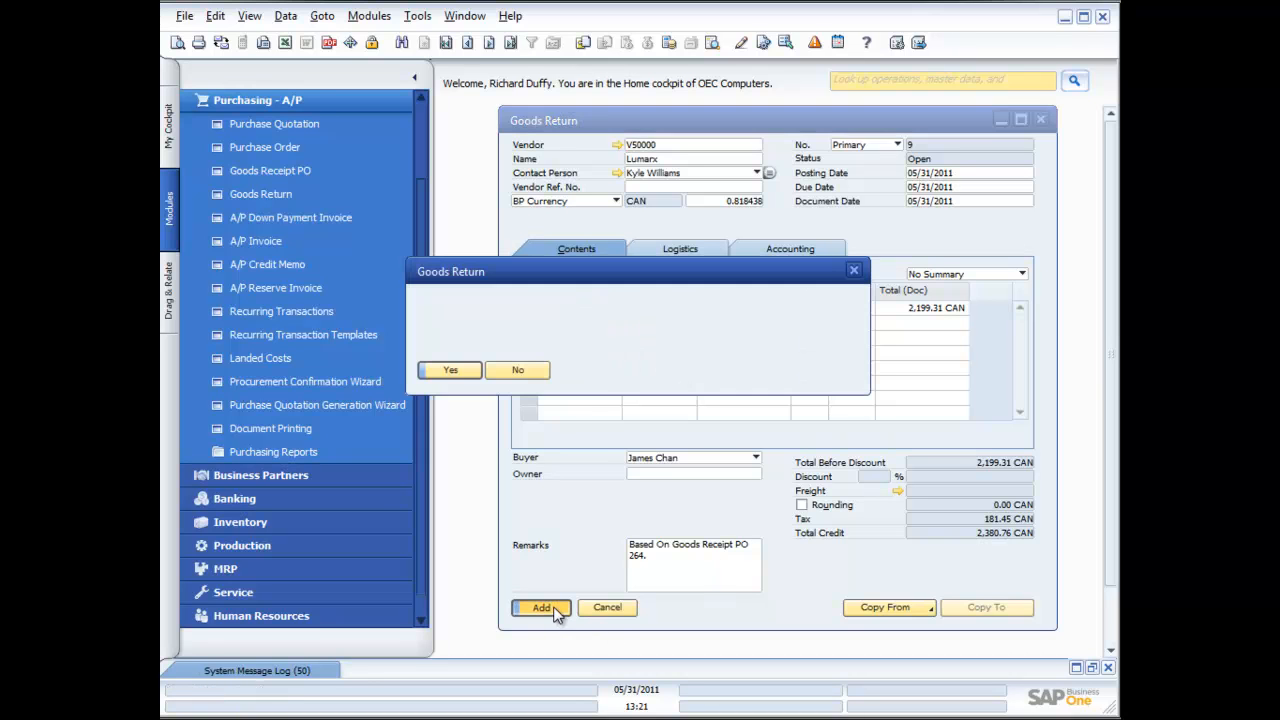
click(468, 375)
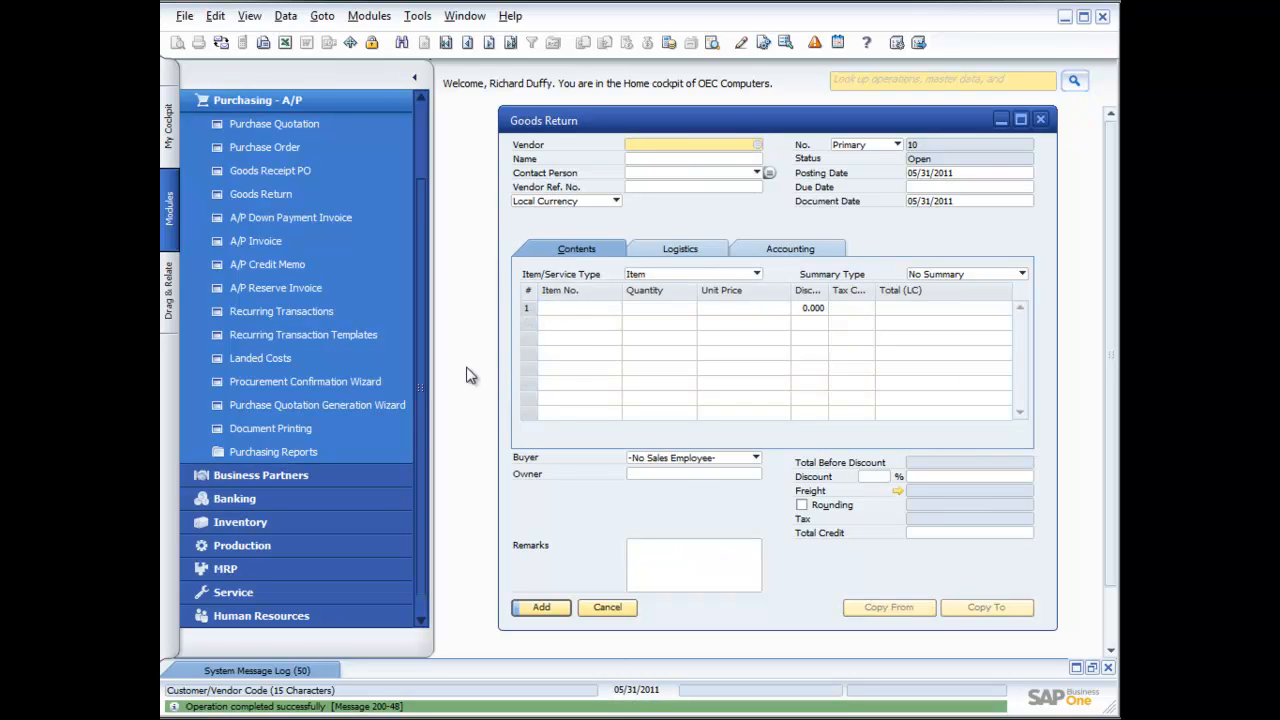